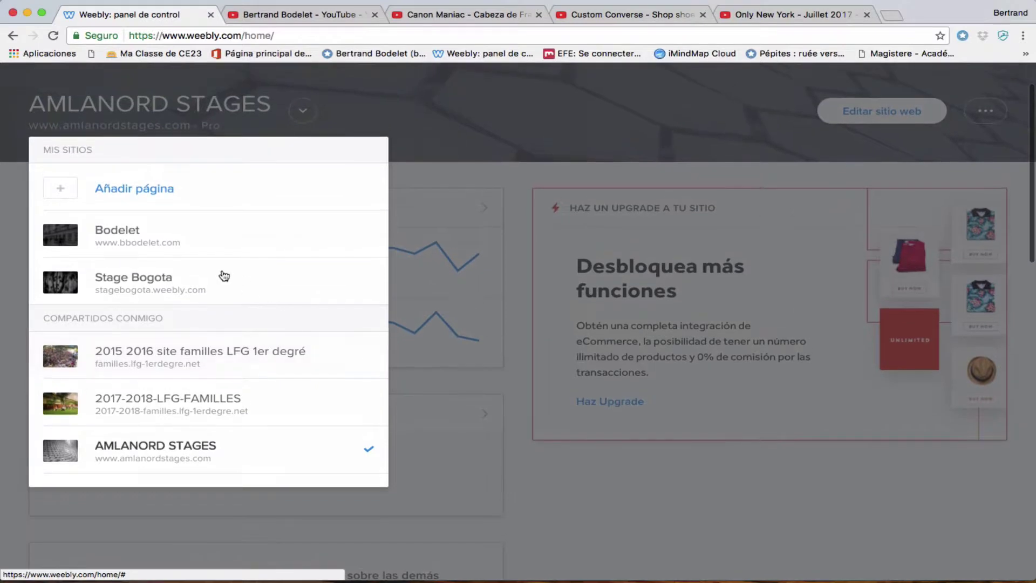
# Step: Select the AMLANORD STAGES site and open it in the website editor
pyautogui.click(162, 455)
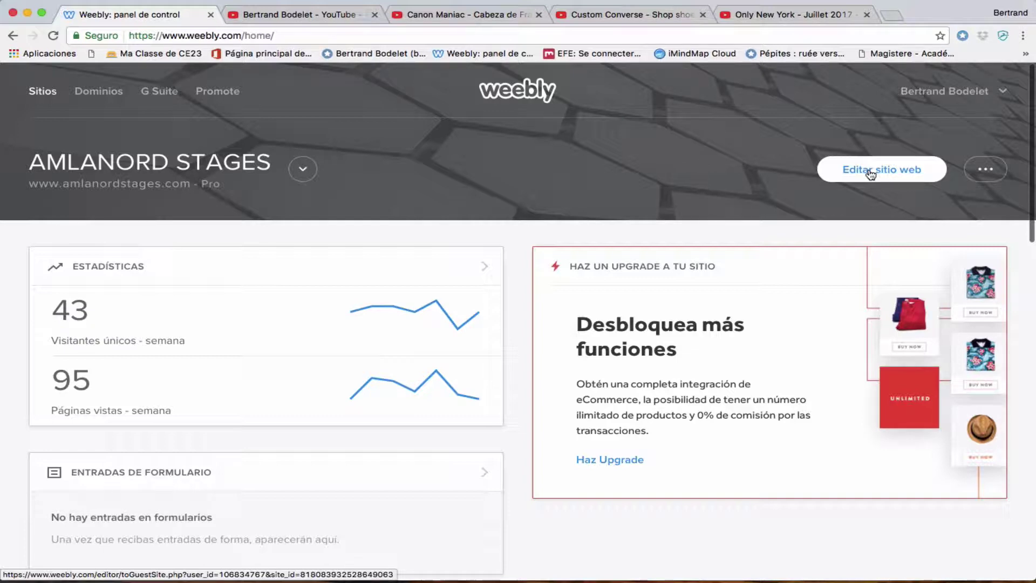
pyautogui.click(869, 173)
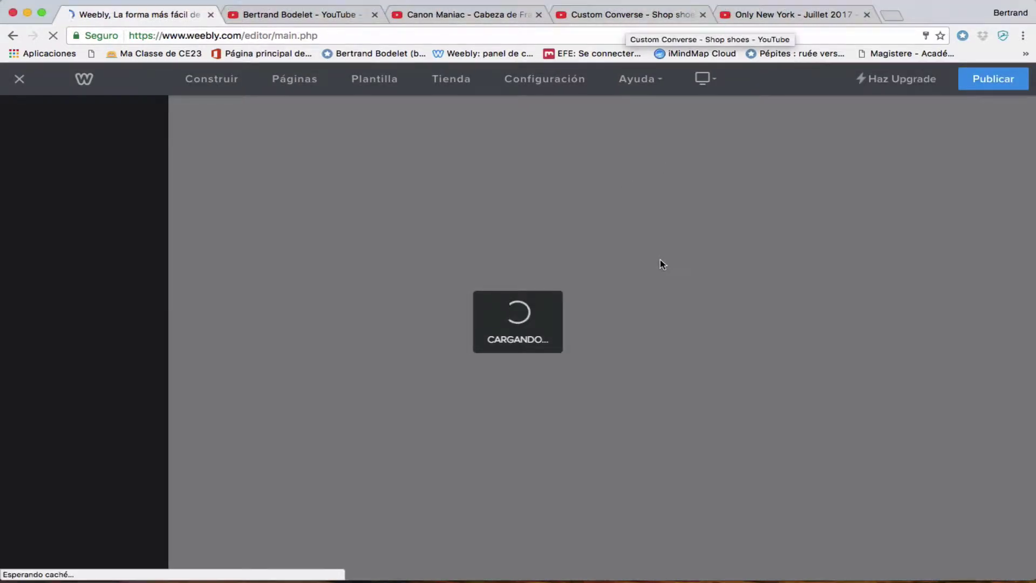
pyautogui.hotkey('ctrl', 'Up')
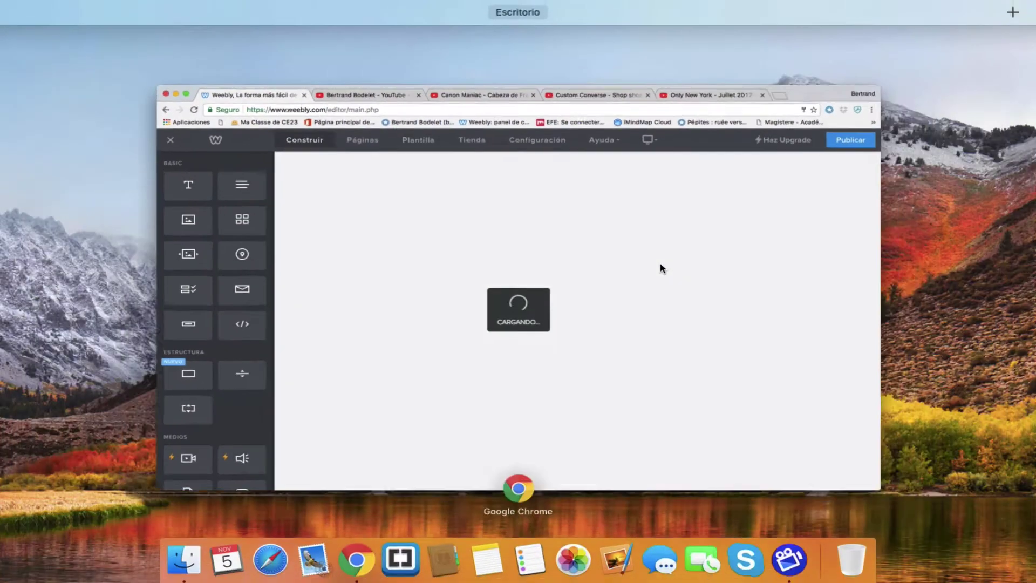
pyautogui.click(659, 263)
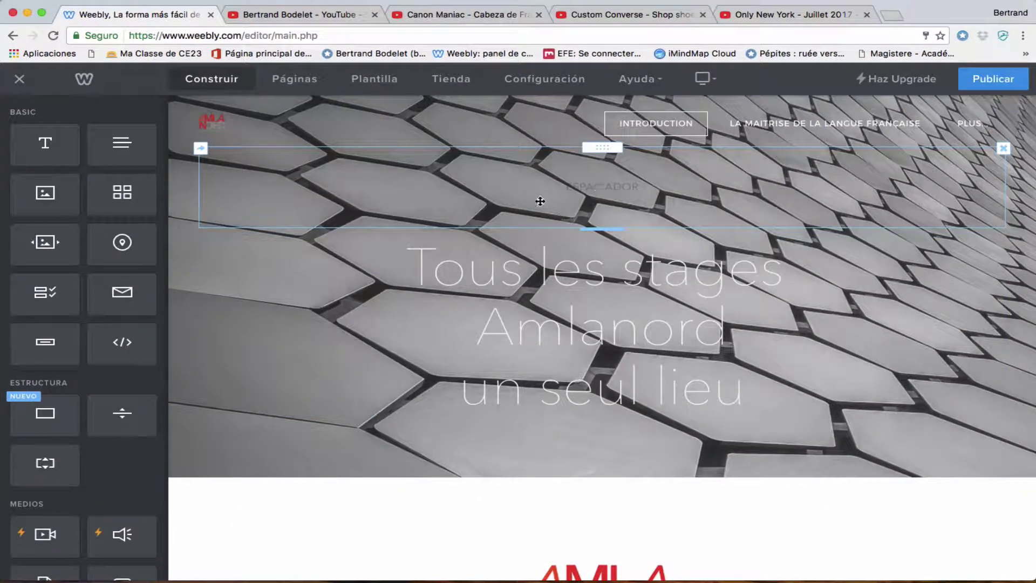
# Step: Examine the Introduction, La maitrise de la langue française and L'éducation au développement durable pages and the site's navigation
pyautogui.scroll(-10, 495, 225)
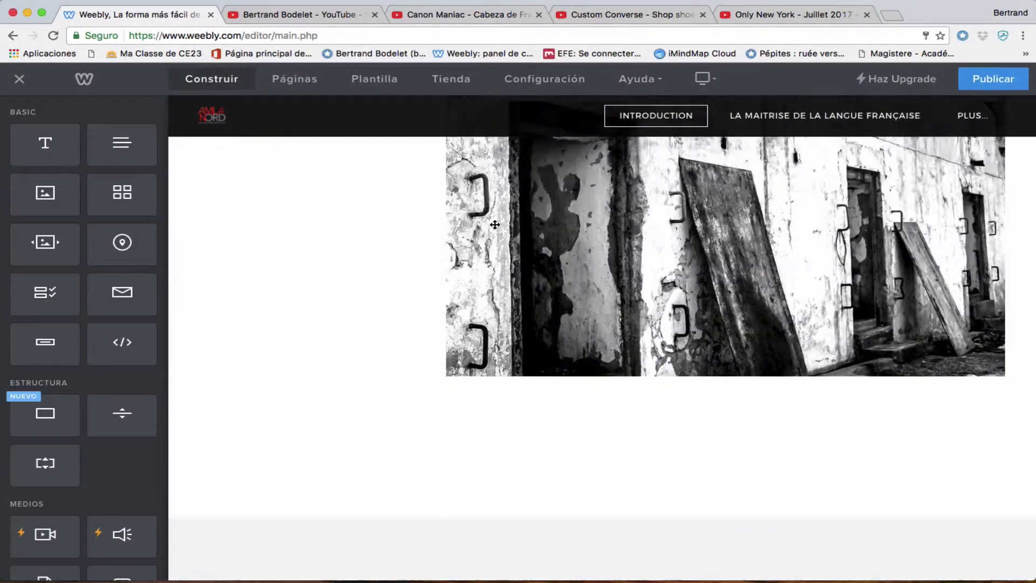
pyautogui.scroll(8, 495, 224)
pyautogui.scroll(2, 495, 225)
pyautogui.click(763, 118)
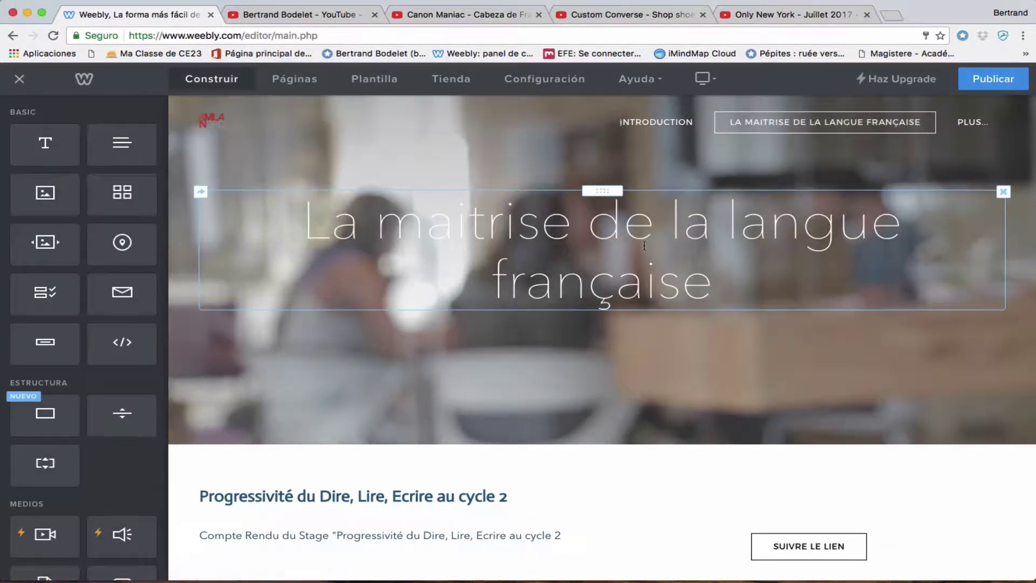
pyautogui.moveTo(971, 115)
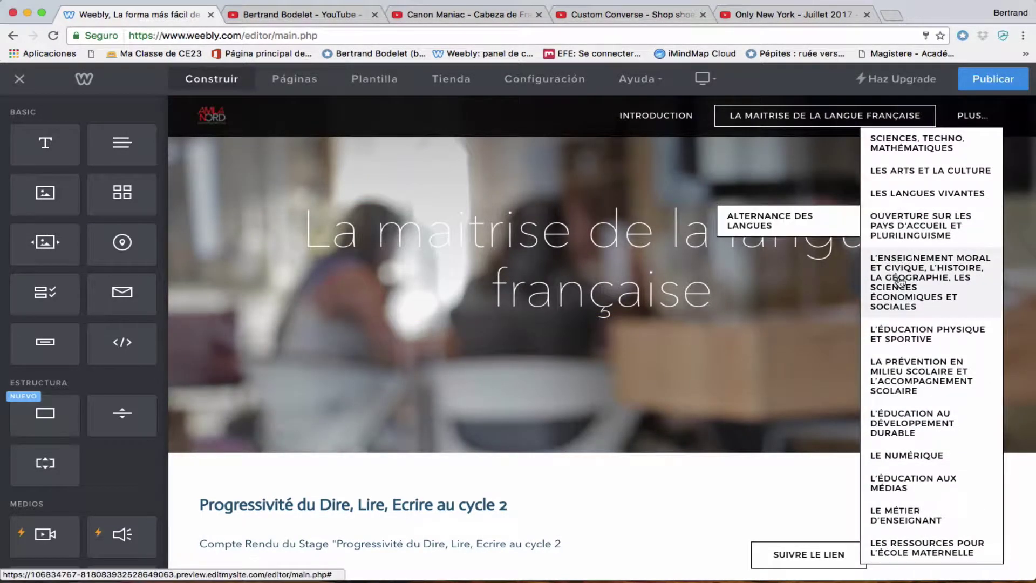
pyautogui.click(903, 418)
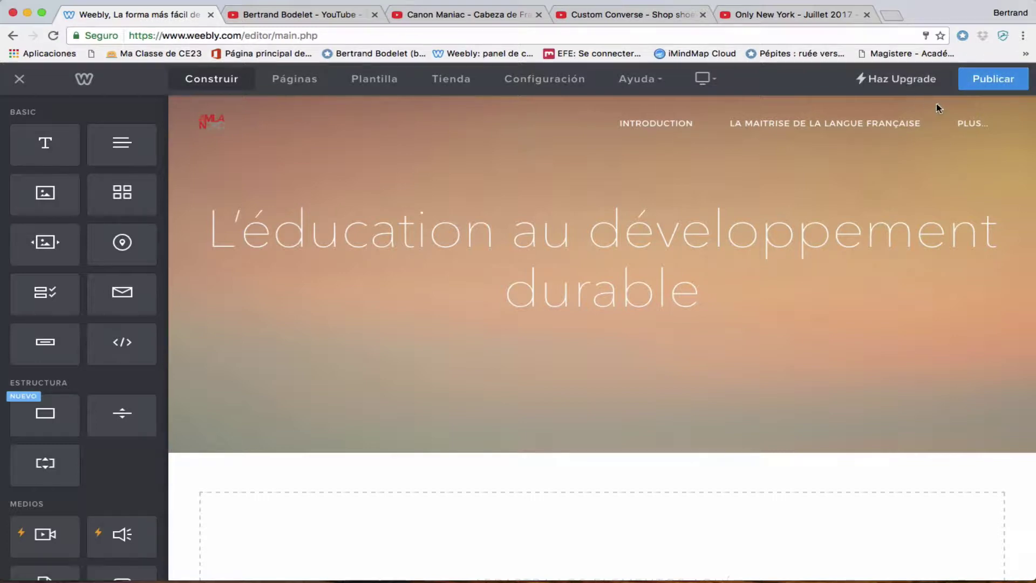
pyautogui.moveTo(972, 123)
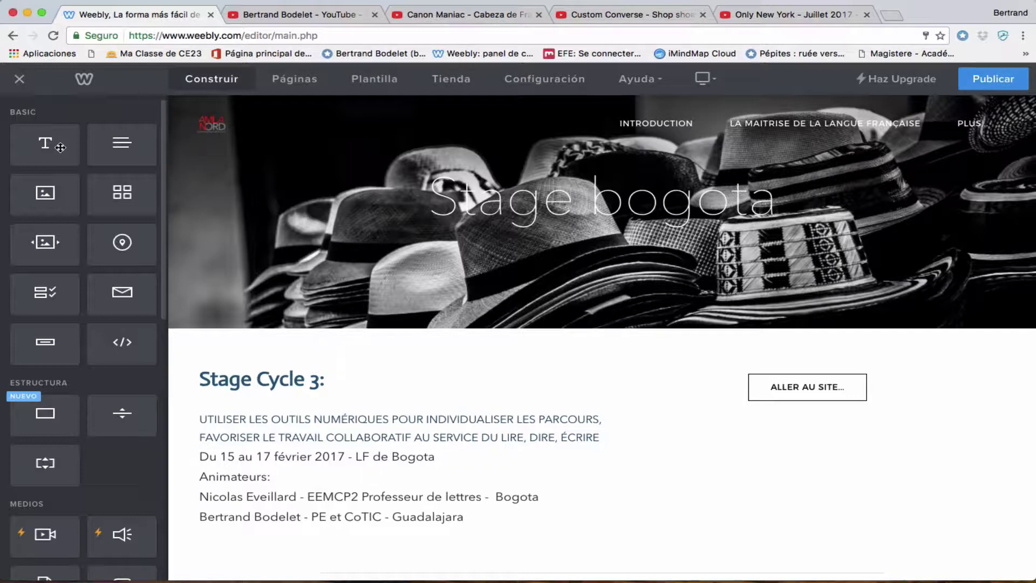
# Step: Add a standard page named "Tutoriel Weebly" to the site's page list
pyautogui.click(297, 82)
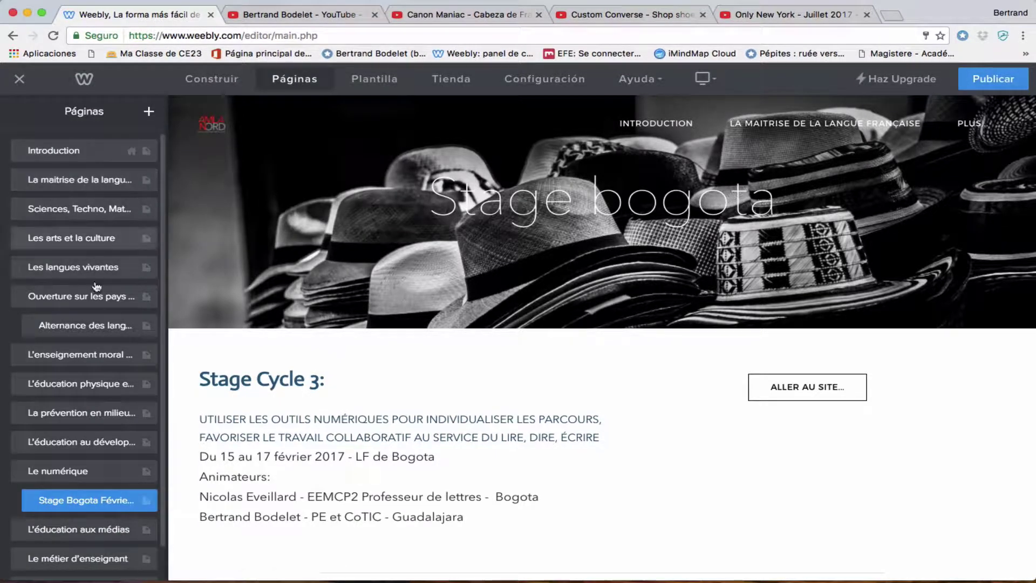
pyautogui.scroll(-1, 92, 413)
pyautogui.scroll(1, 91, 378)
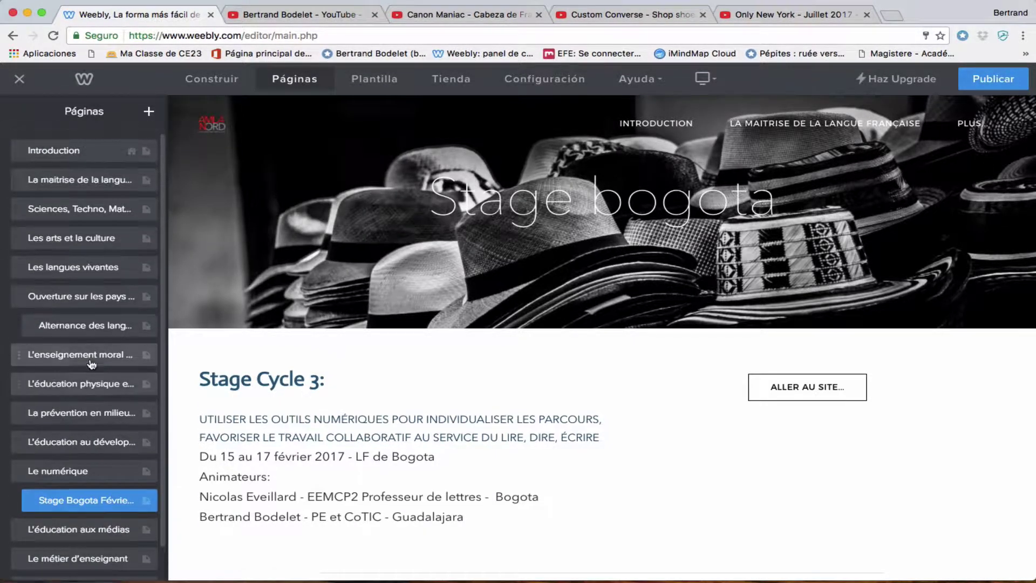
pyautogui.scroll(-1, 91, 364)
pyautogui.scroll(1, 90, 362)
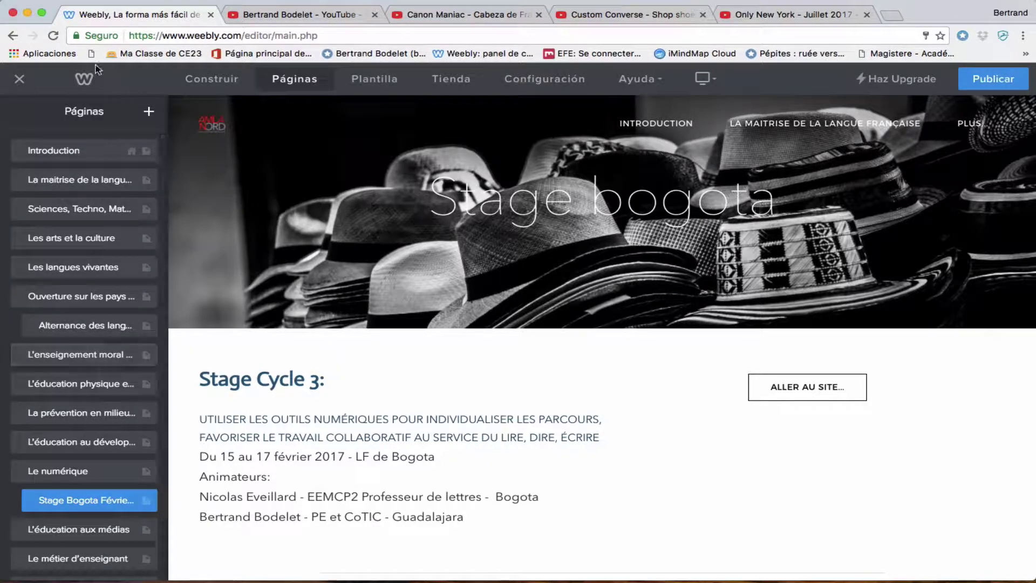
pyautogui.click(149, 113)
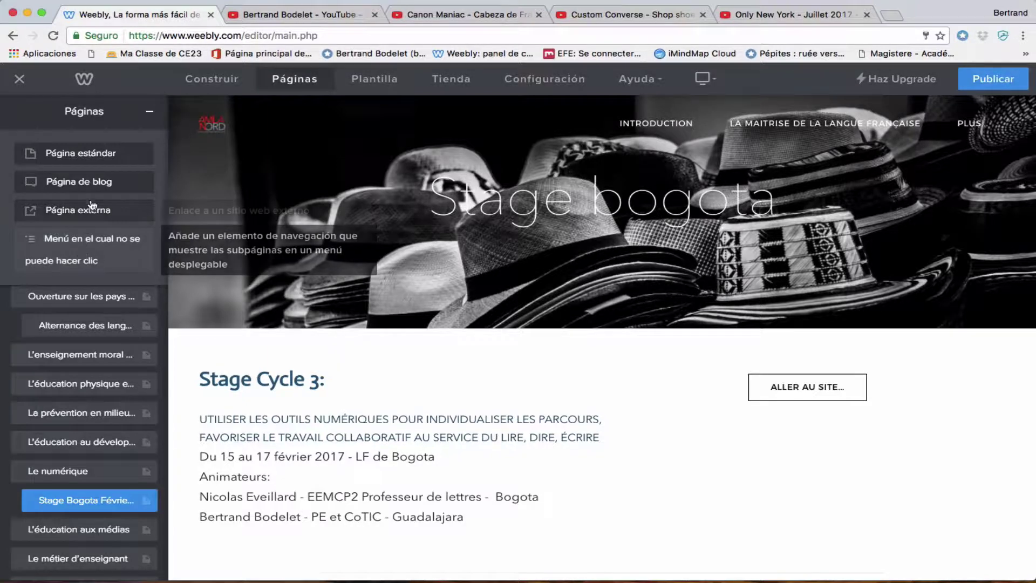
pyautogui.click(76, 156)
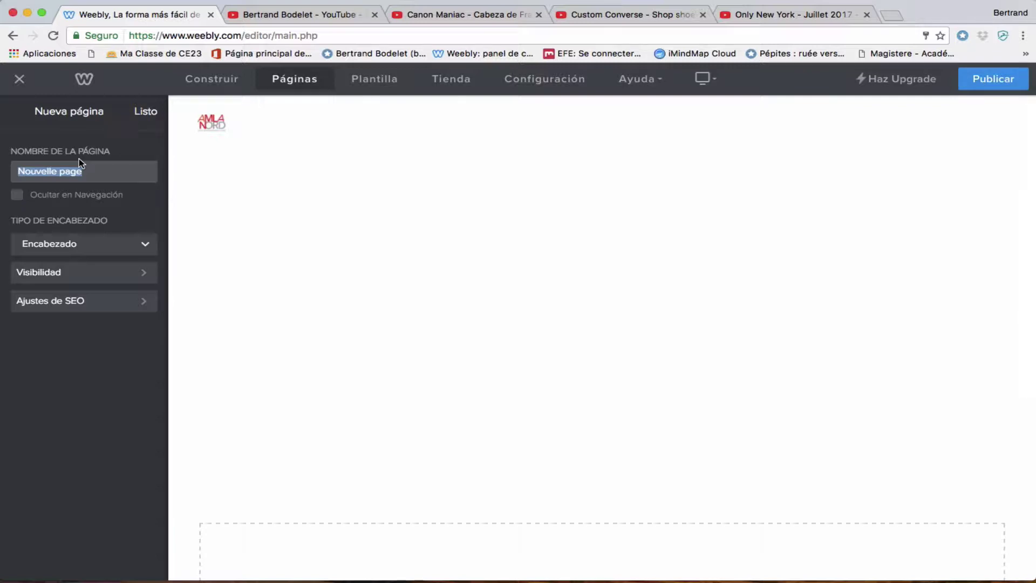
pyautogui.write('Tutoriel Weebly')
pyautogui.click(145, 112)
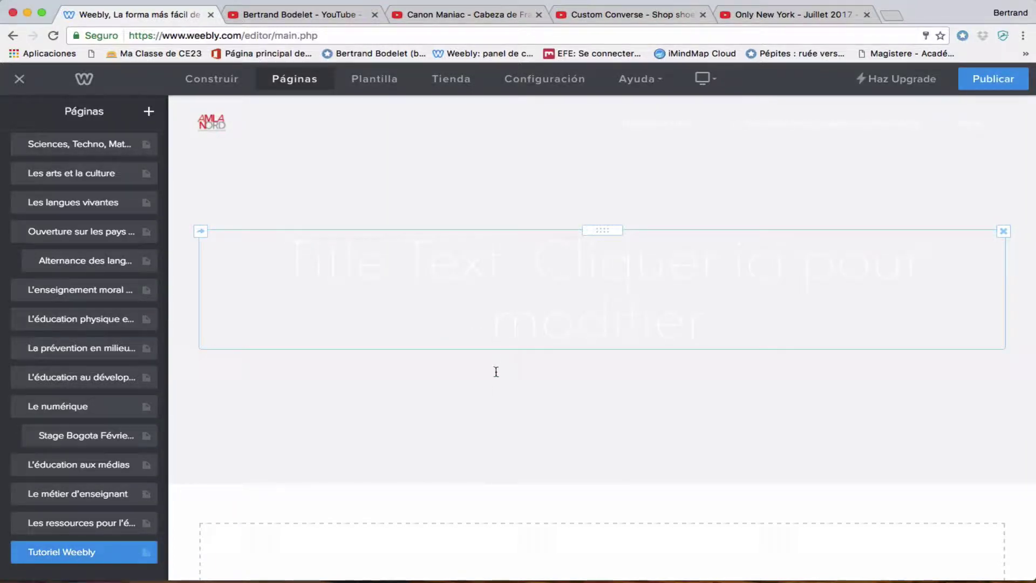
# Step: Set the new page's header background to the stock image of a volleyball on the beach and save it
pyautogui.moveTo(542, 435)
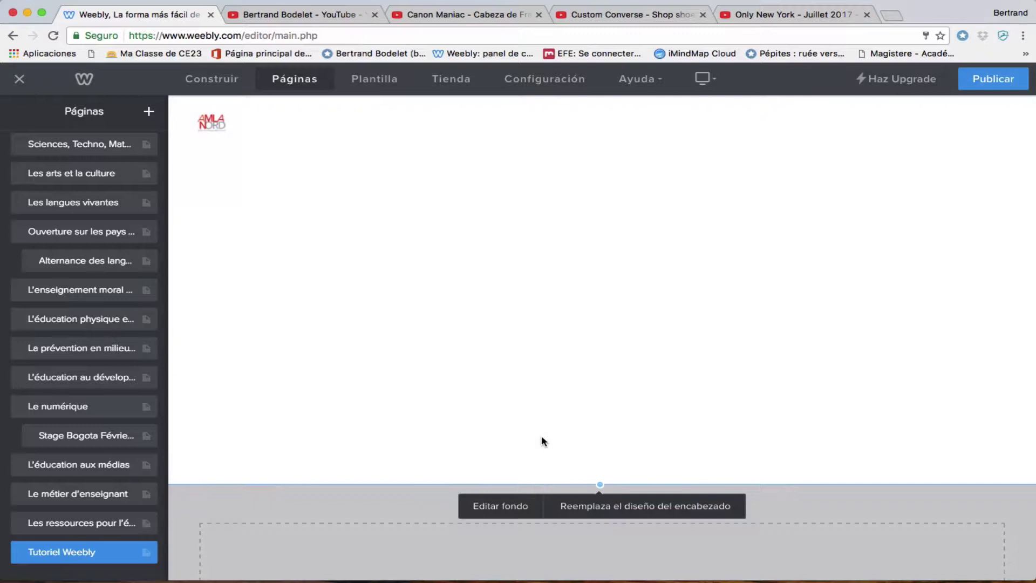
pyautogui.click(506, 507)
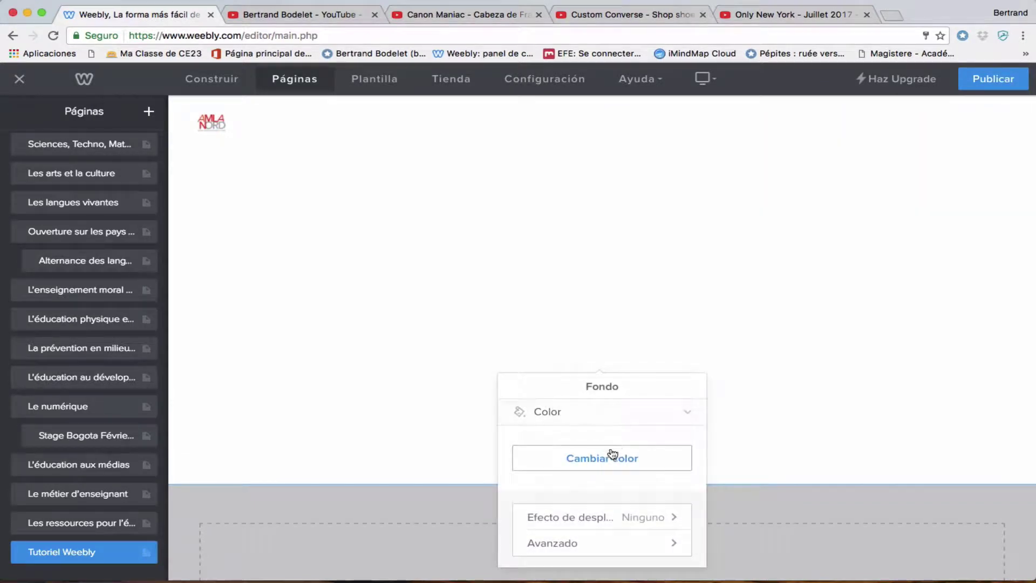
pyautogui.click(616, 423)
pyautogui.click(582, 418)
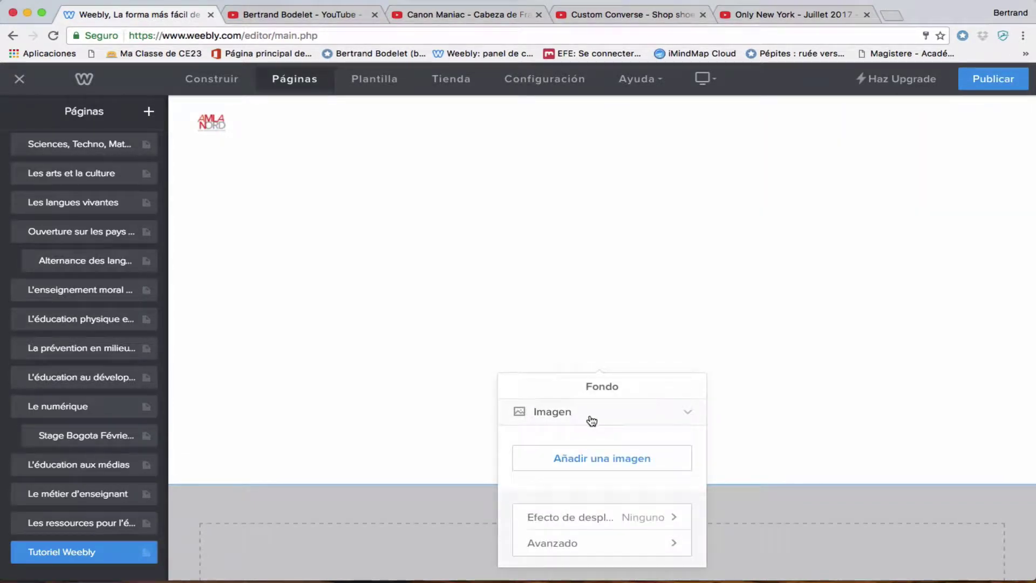
pyautogui.click(599, 457)
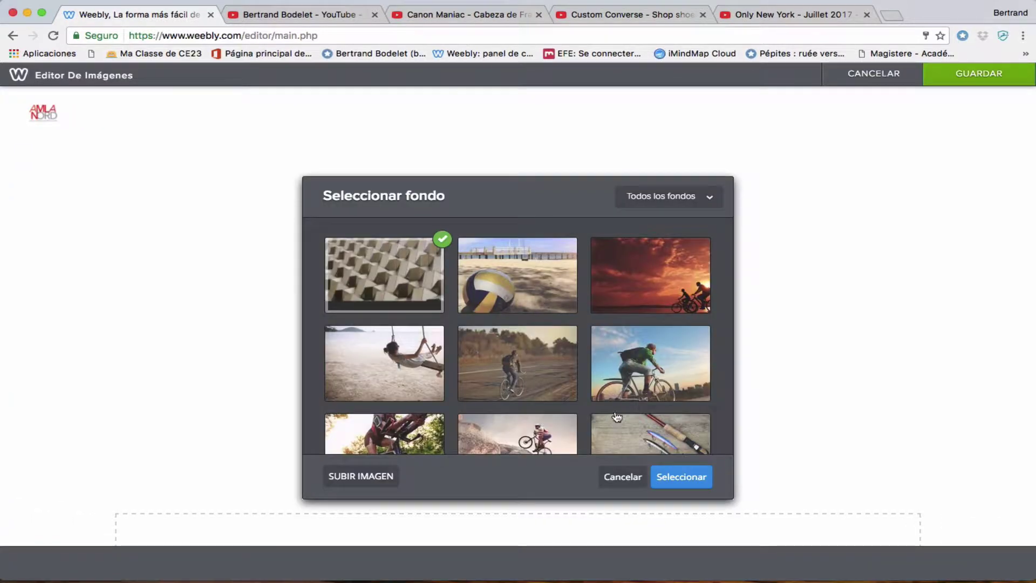
pyautogui.click(517, 294)
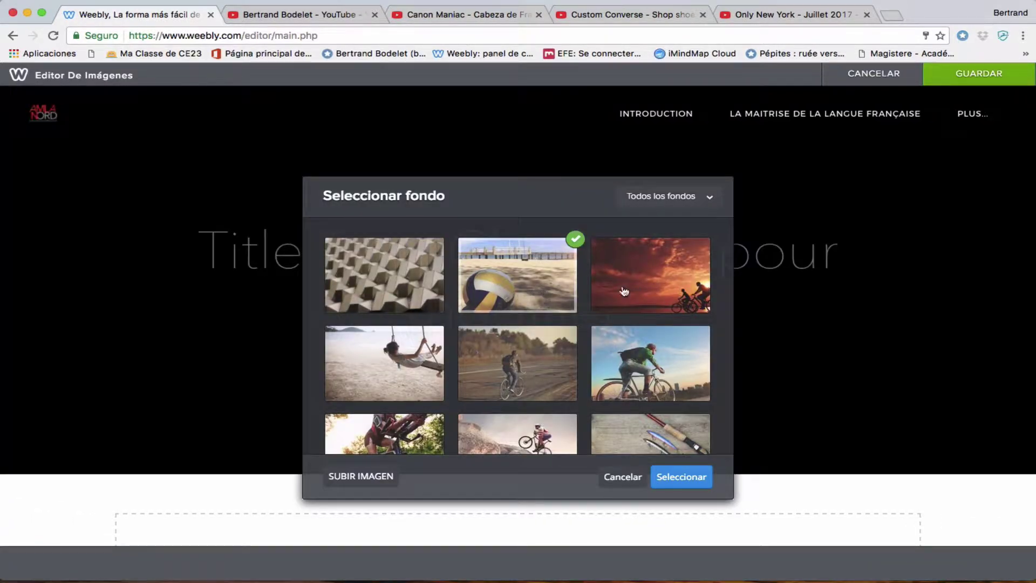
pyautogui.click(689, 477)
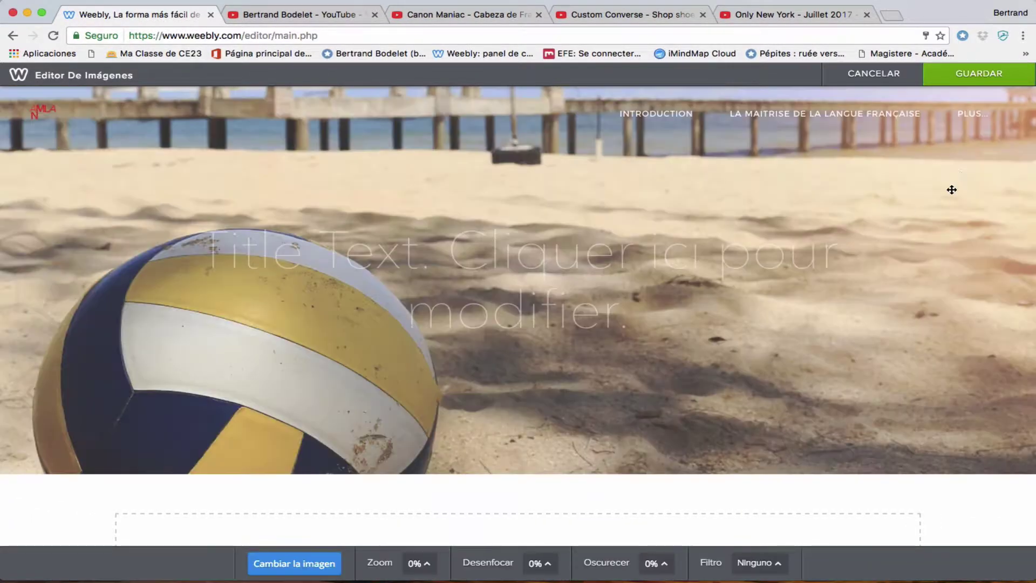
pyautogui.click(977, 76)
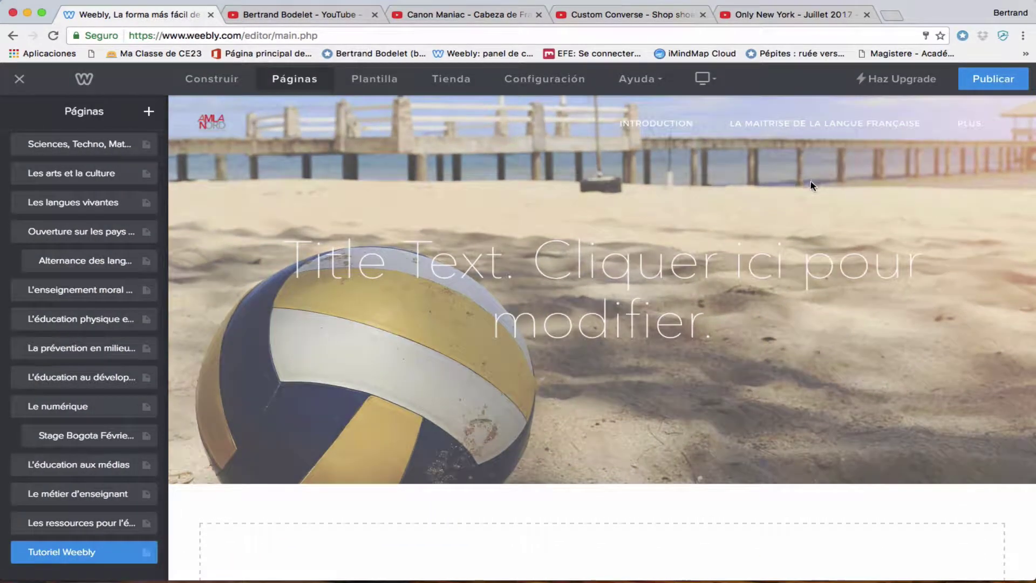
# Step: Replace the header's placeholder title with "Tutoriel Weebly", splitting the two words onto separate lines
pyautogui.moveTo(286, 262); pyautogui.dragTo(806, 314)
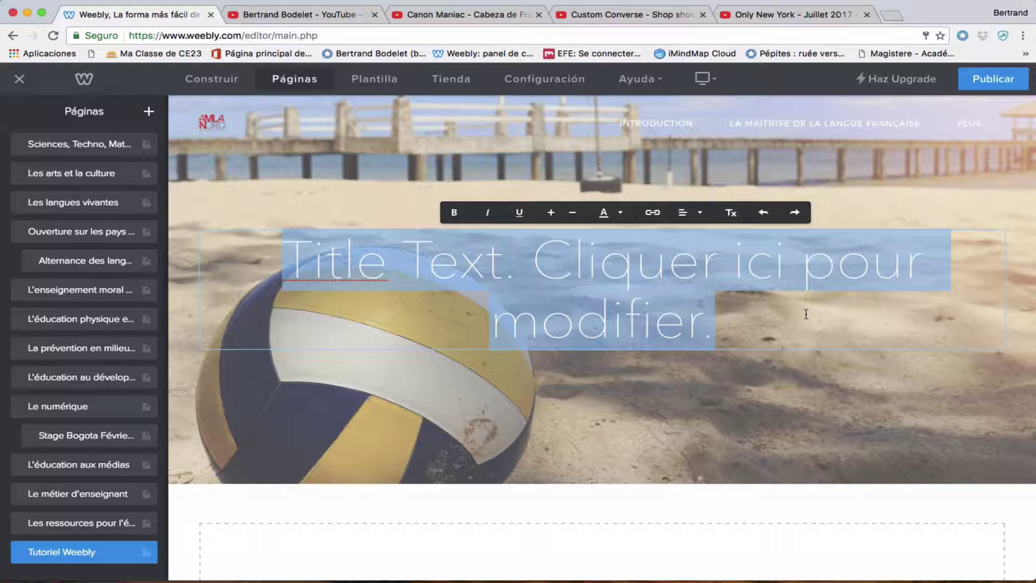
pyautogui.write('Tu')
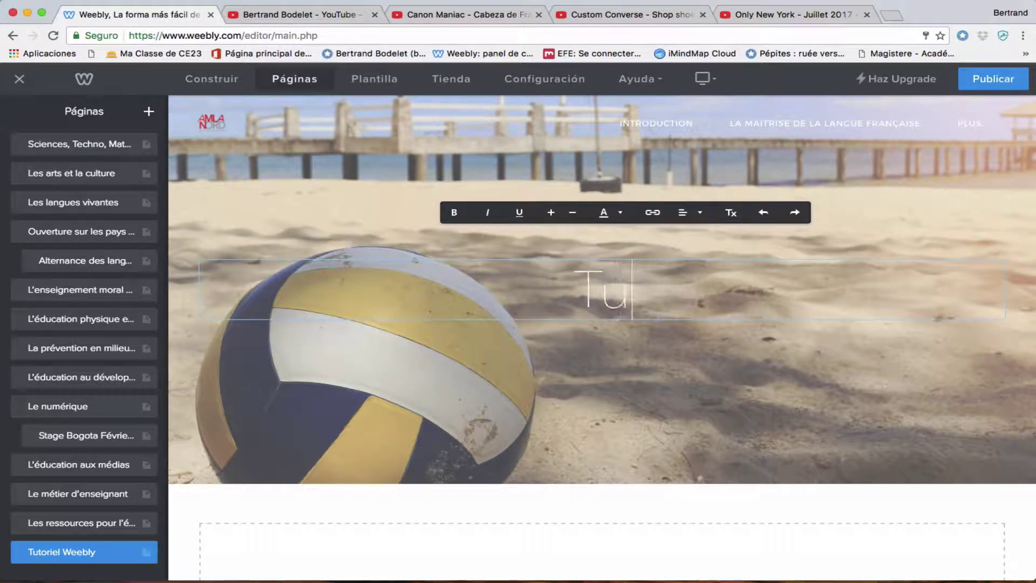
pyautogui.write('to')
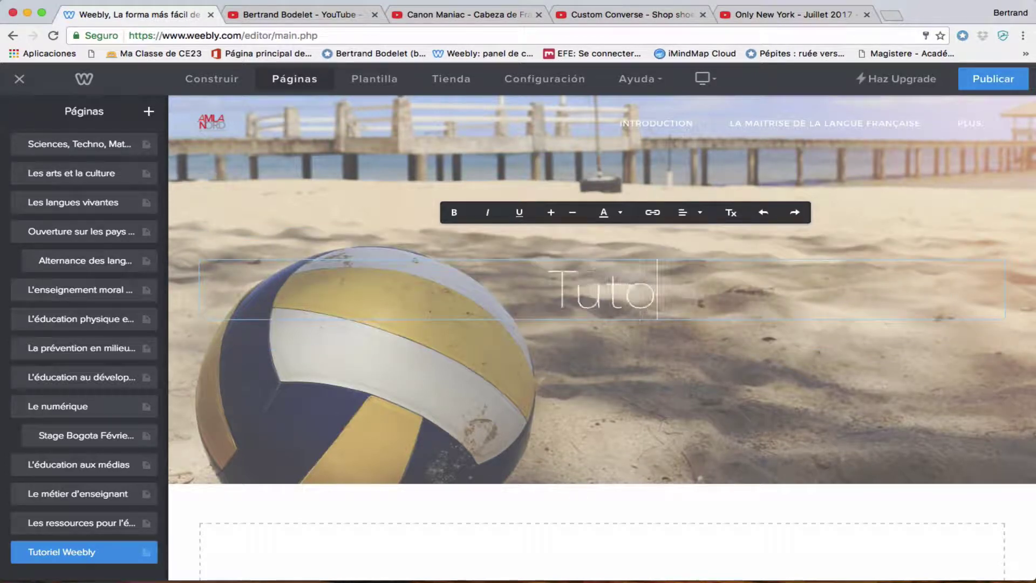
pyautogui.write('riel Weebly')
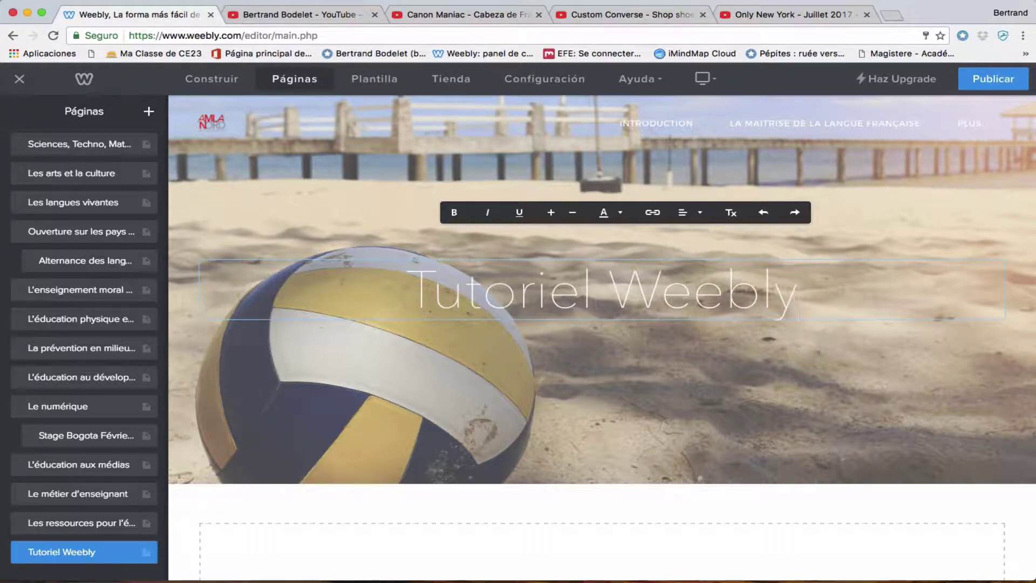
pyautogui.click(604, 291)
pyautogui.press('Return')
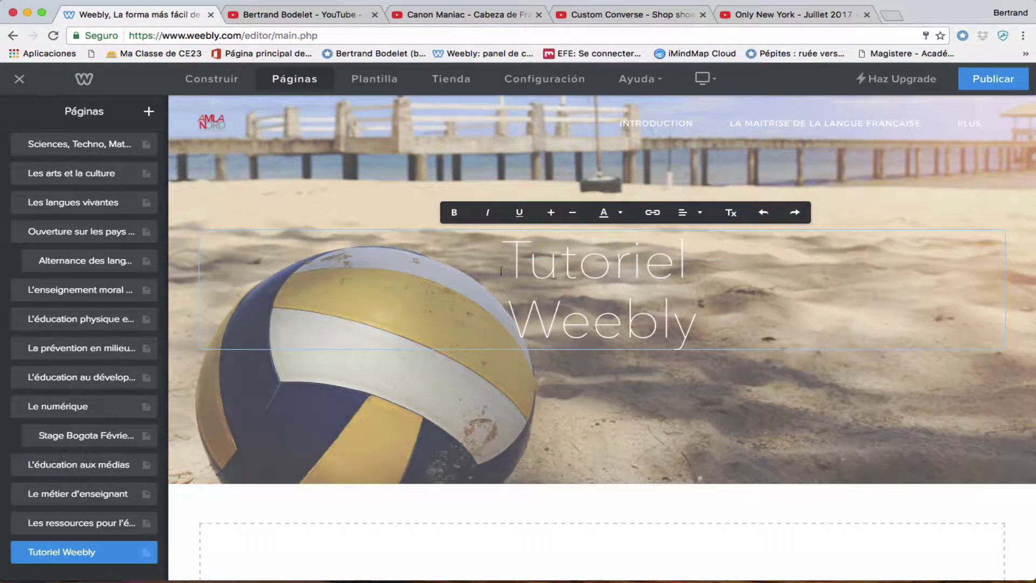
# Step: Change the text colour of the whole header title to a near-black shade
pyautogui.moveTo(505, 245); pyautogui.dragTo(696, 322)
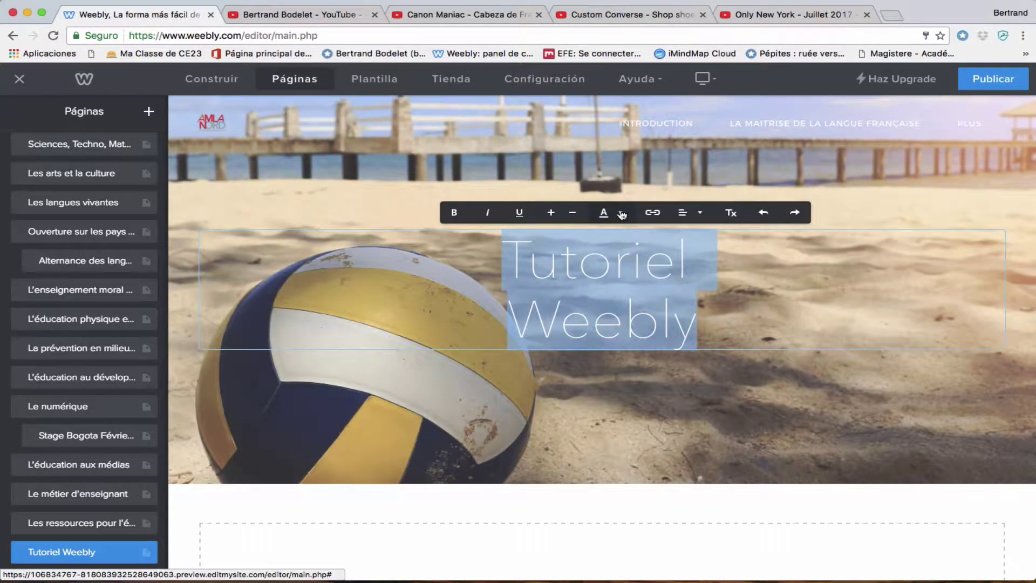
pyautogui.click(620, 212)
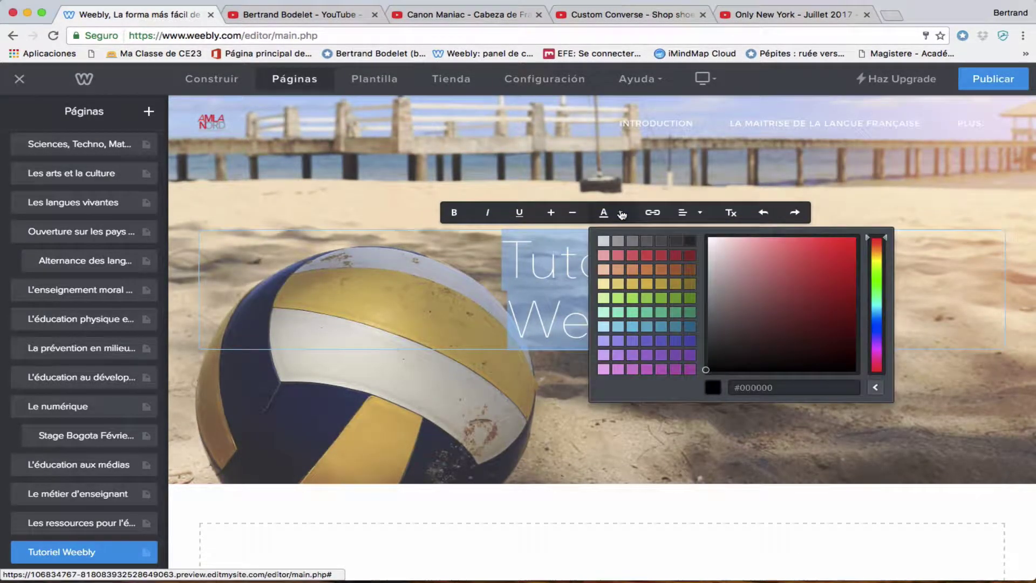
pyautogui.click(684, 242)
pyautogui.click(741, 312)
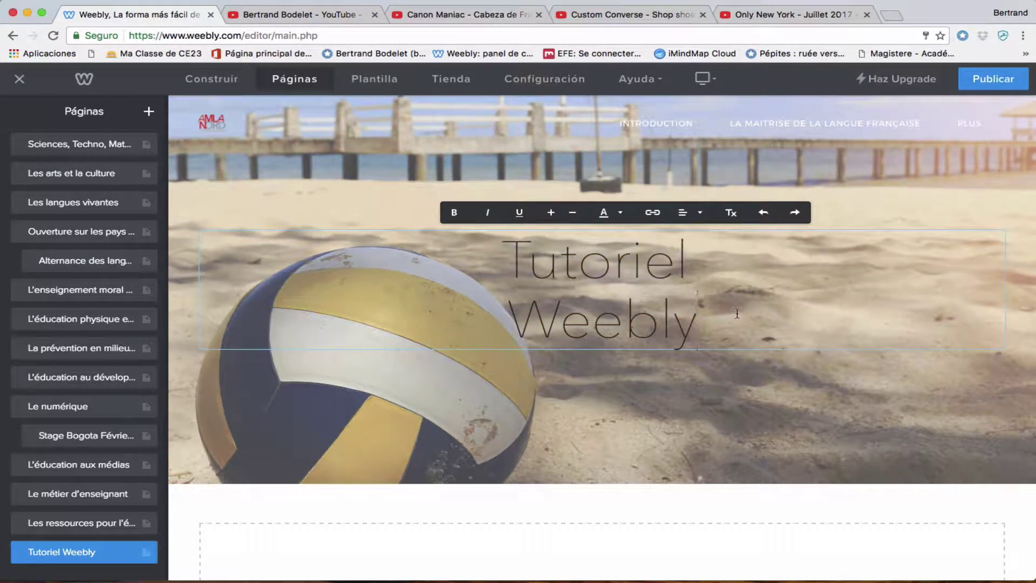
# Step: Make the header title italic, trying bold and underline on it and removing both again
pyautogui.moveTo(721, 317); pyautogui.dragTo(489, 270)
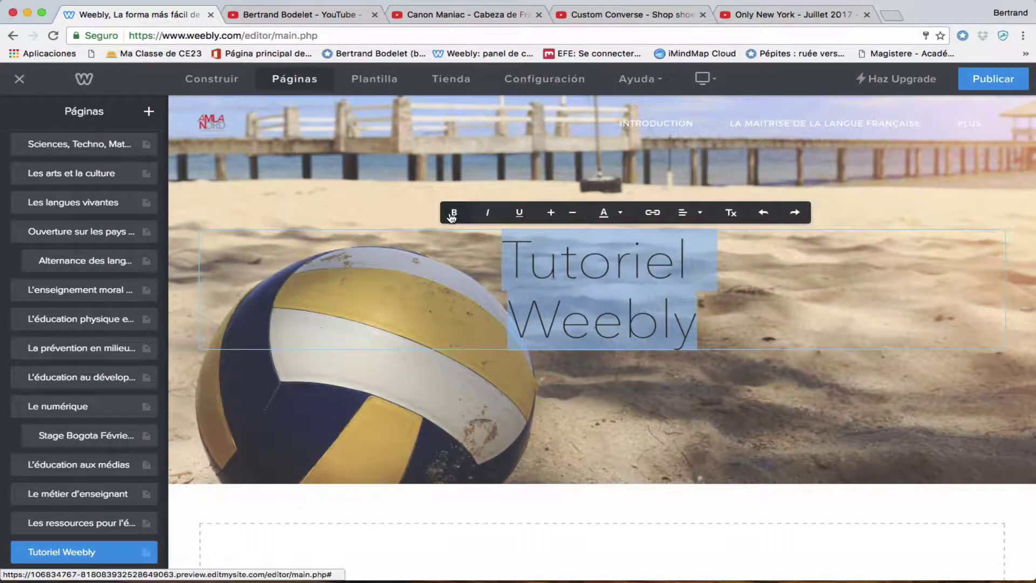
pyautogui.click(454, 212)
pyautogui.click(489, 214)
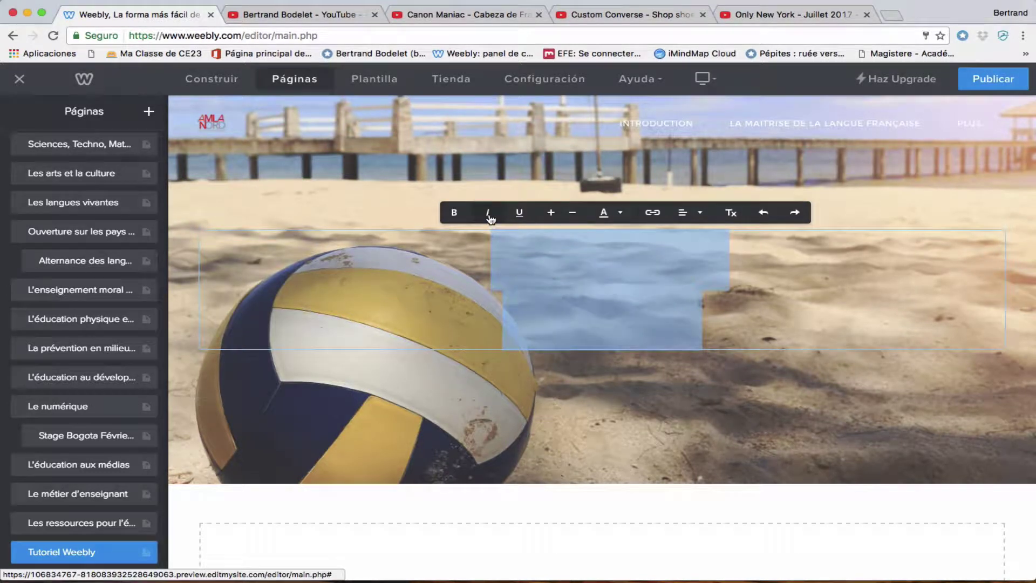
pyautogui.click(518, 213)
pyautogui.click(457, 216)
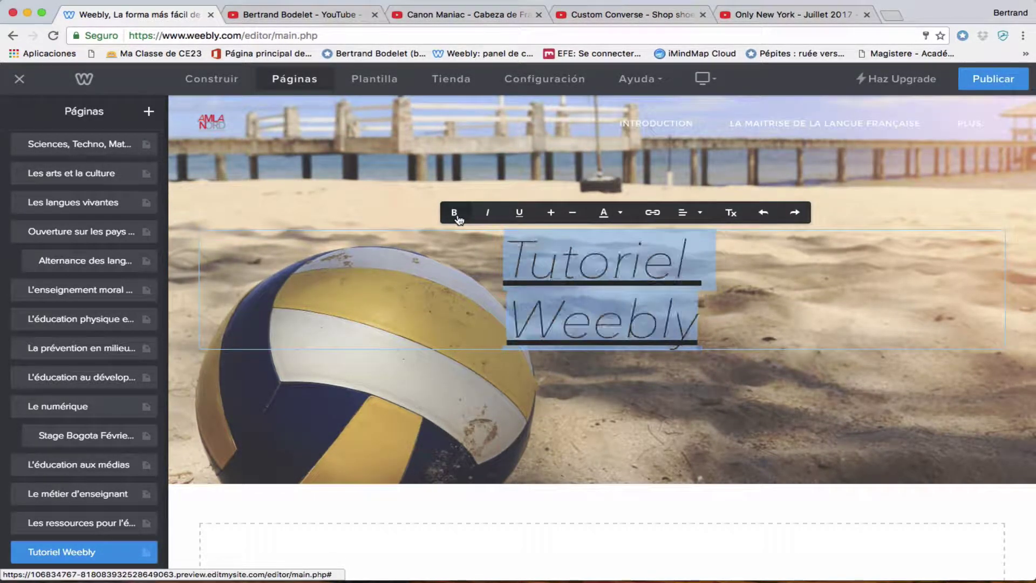
pyautogui.click(518, 215)
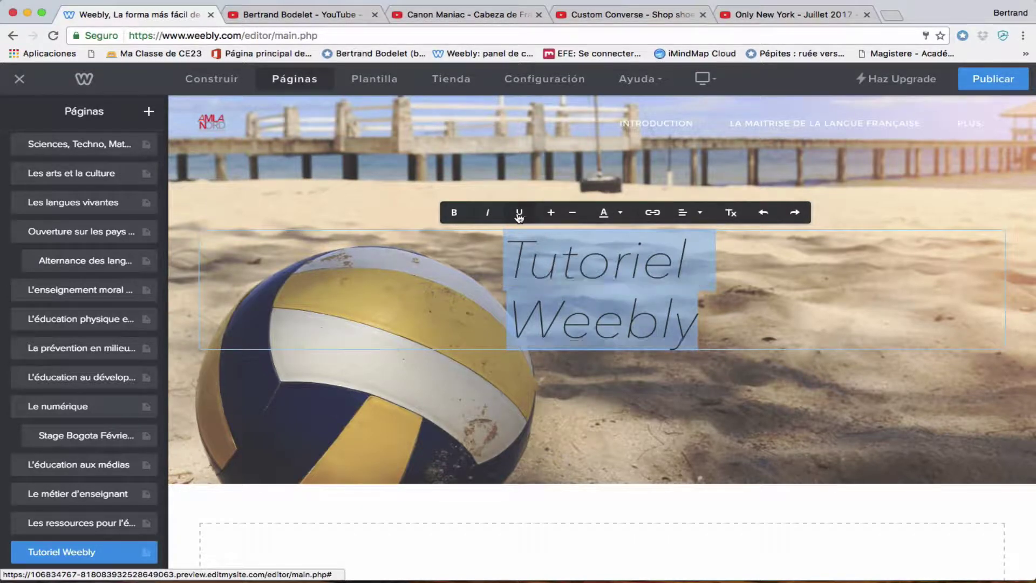
pyautogui.click(721, 282)
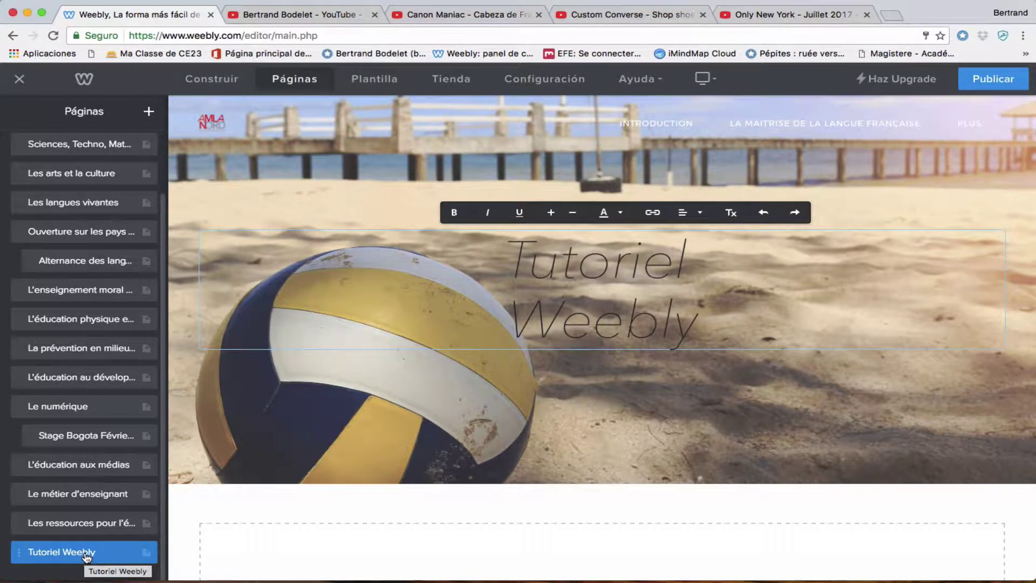
# Step: Nest the "Tutoriel Weebly" page under "Le numérique", directly below the Stage Bogota subpage, and check its page settings
pyautogui.moveTo(96, 555); pyautogui.dragTo(97, 473)
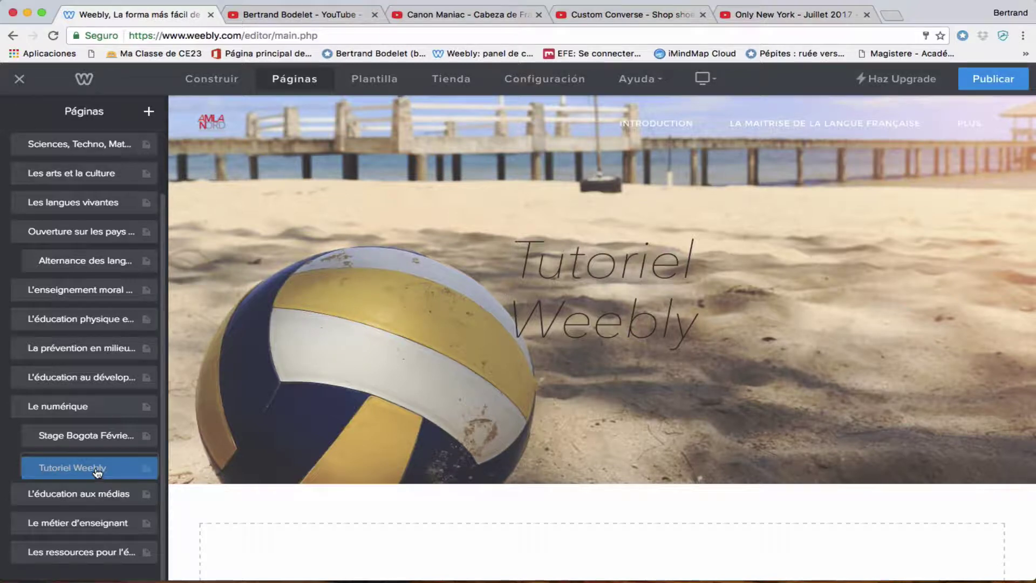
pyautogui.moveTo(99, 471); pyautogui.dragTo(90, 471)
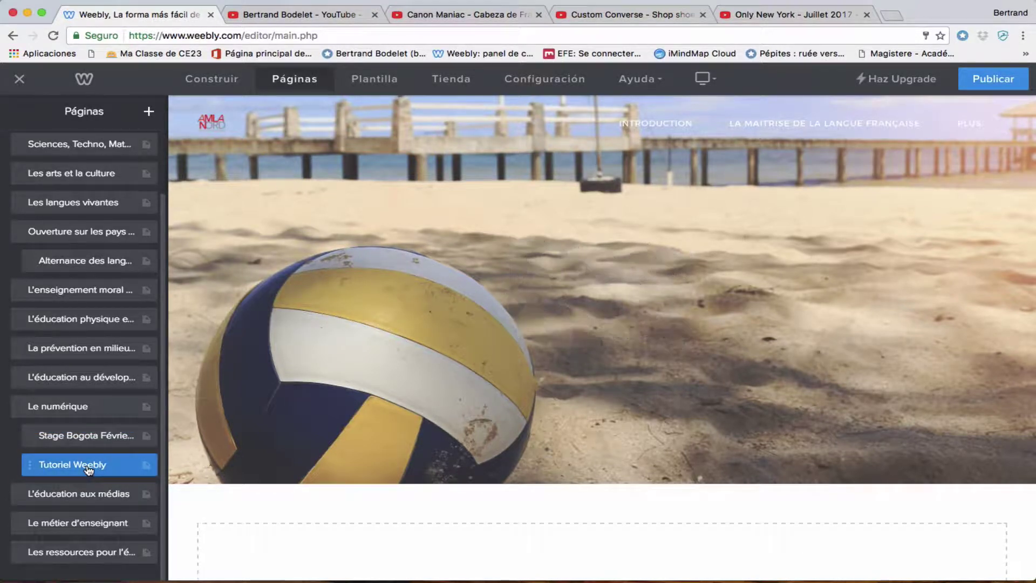
pyautogui.click(90, 465)
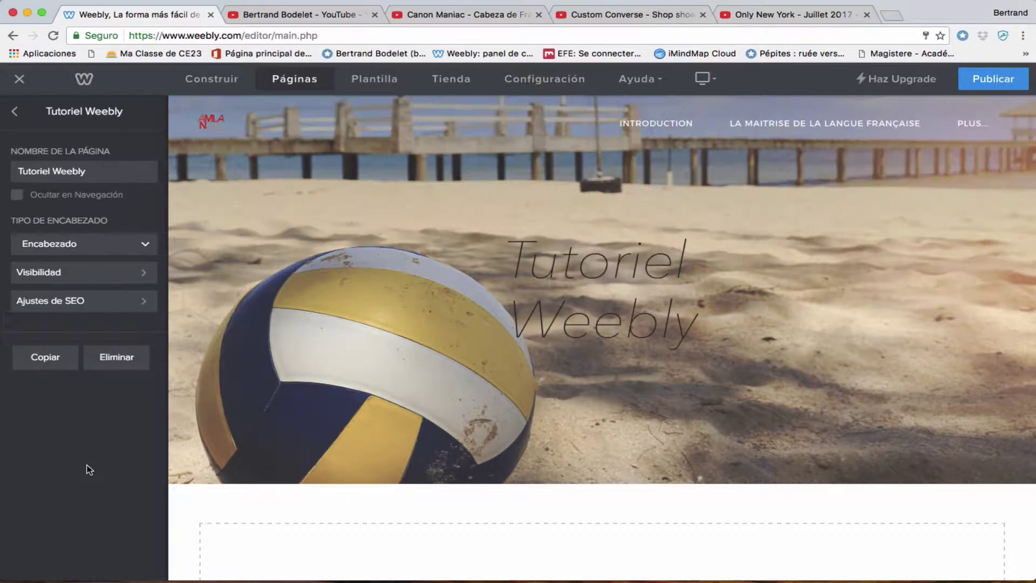
pyautogui.click(17, 112)
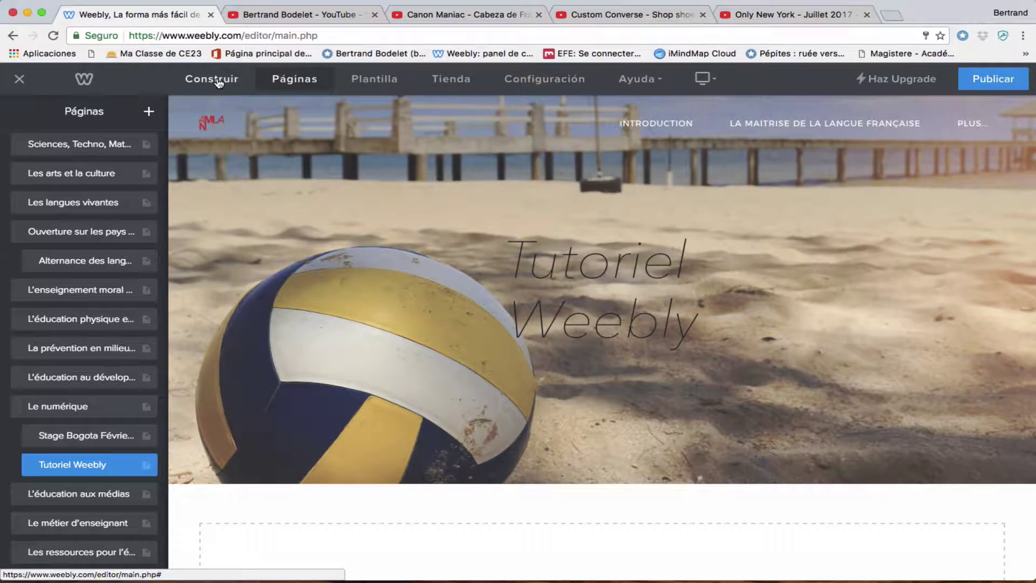
# Step: Return to building the page and reduce the height of the header with the volleyball image
pyautogui.click(219, 81)
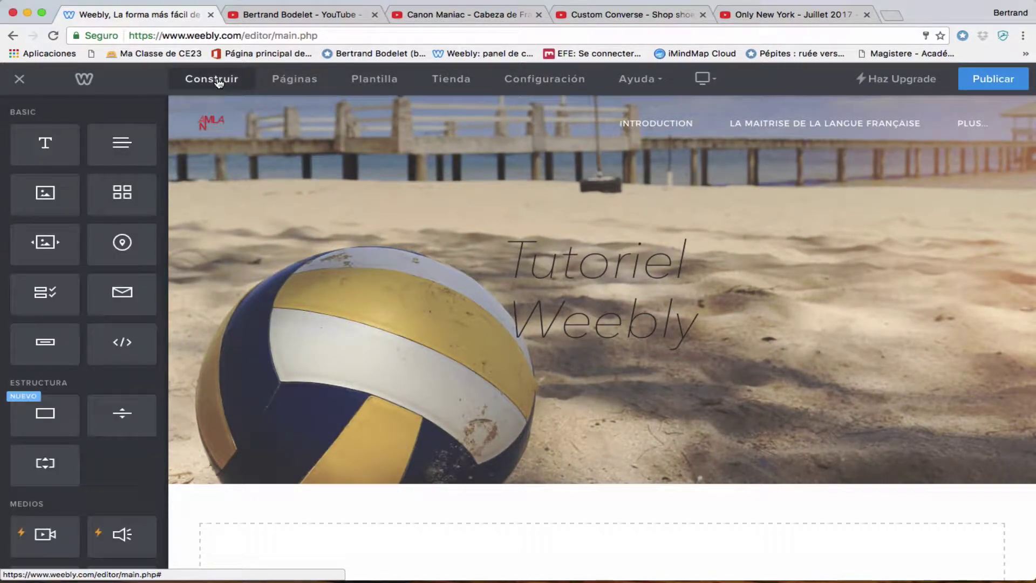
pyautogui.scroll(-2, 301, 253)
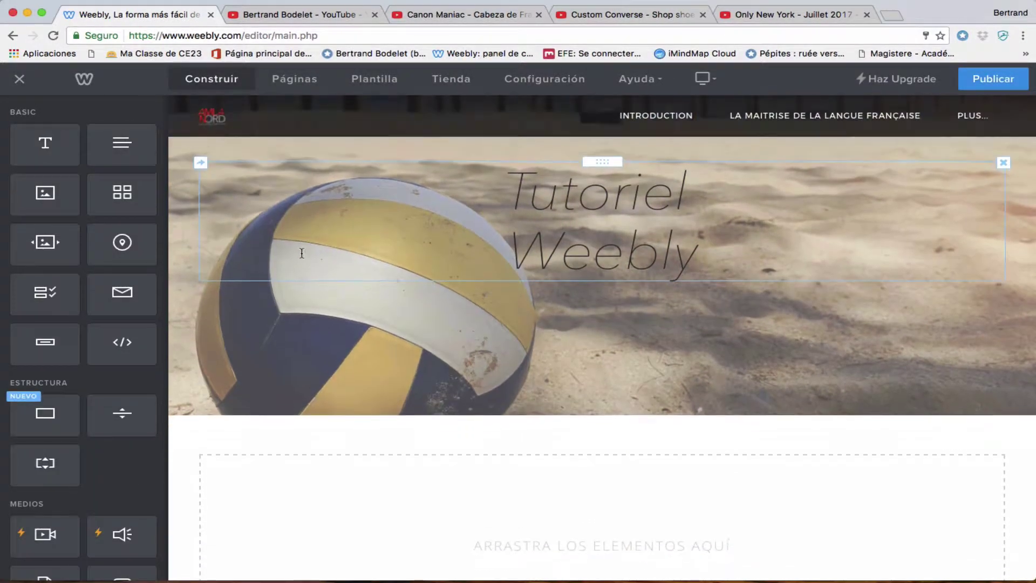
pyautogui.scroll(3, 590, 416)
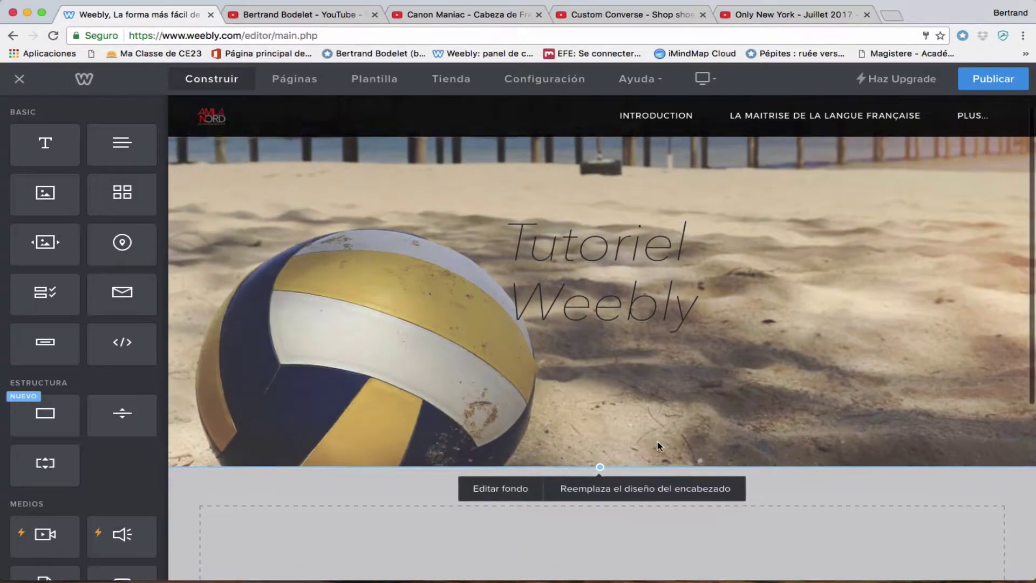
pyautogui.moveTo(599, 476); pyautogui.dragTo(600, 386)
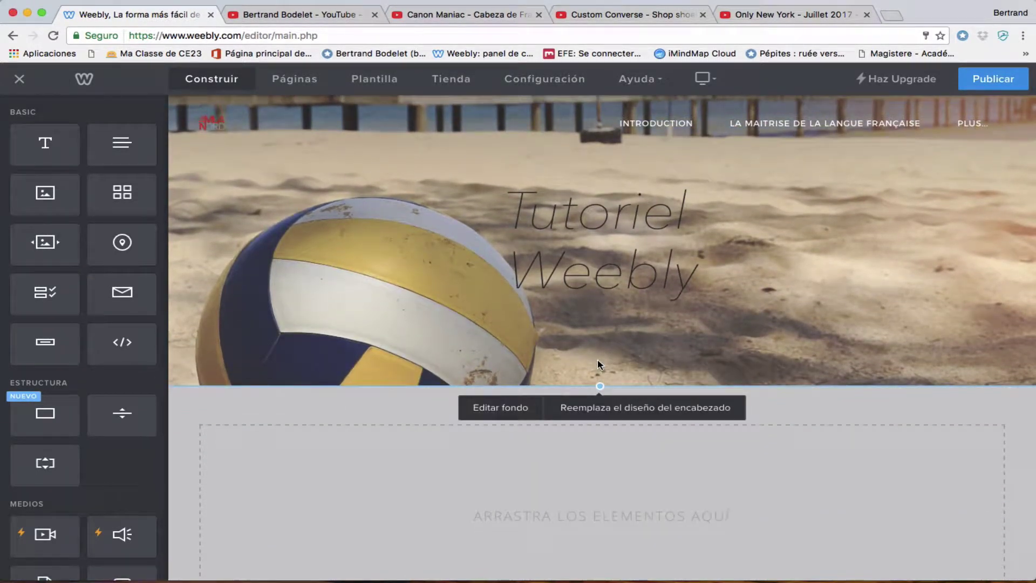
# Step: Add a title element to the empty content area below the header and set its text to "Titre 1"
pyautogui.scroll(-5, 539, 474)
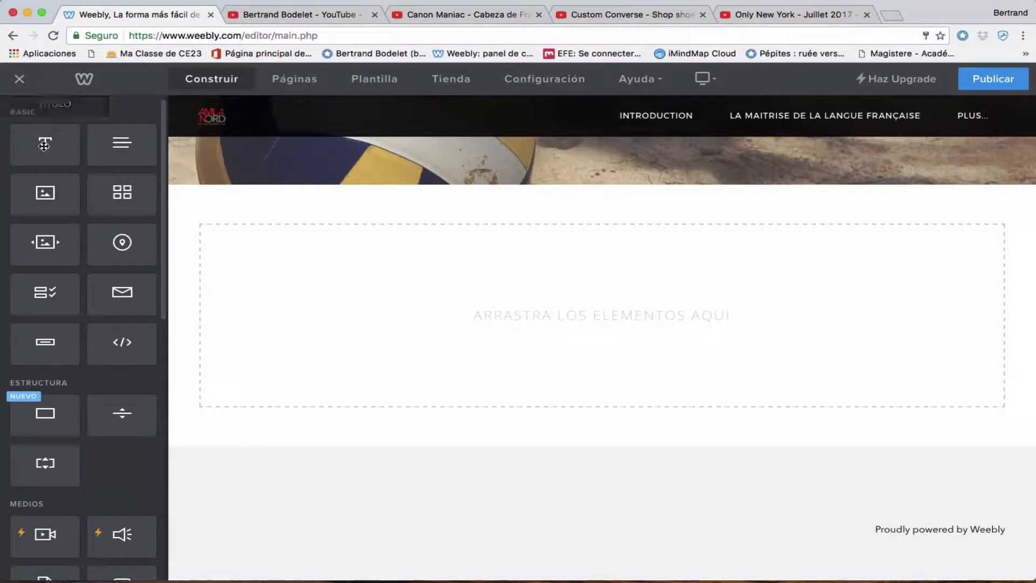
pyautogui.moveTo(42, 145); pyautogui.dragTo(283, 243)
pyautogui.moveTo(450, 241); pyautogui.dragTo(205, 236)
pyautogui.write('Titre 1')
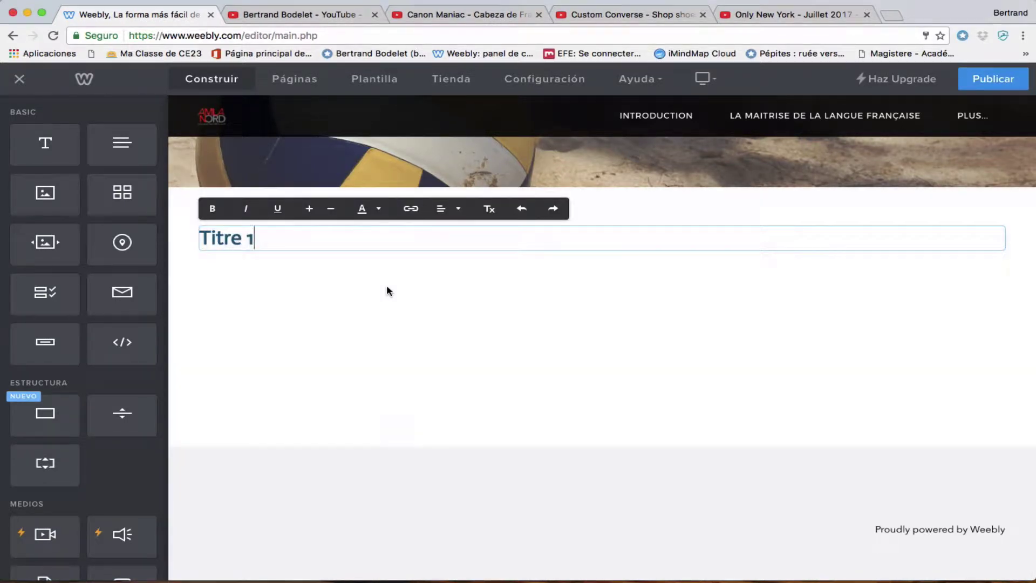
pyautogui.click(386, 285)
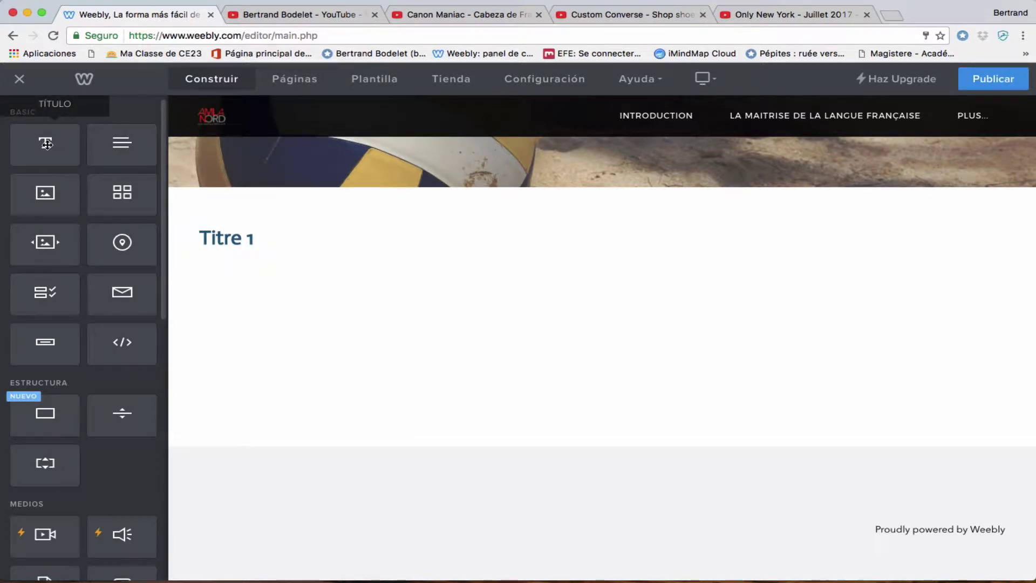
# Step: Add a second title element below "Titre 1" and set its text to "Titre 2"
pyautogui.moveTo(46, 144); pyautogui.dragTo(282, 253)
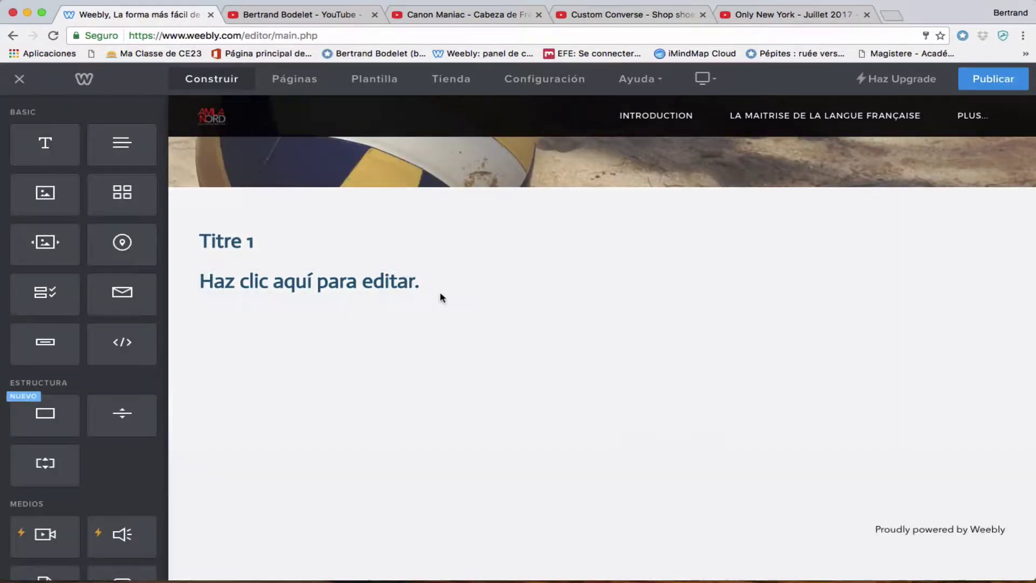
pyautogui.click(444, 281)
pyautogui.moveTo(444, 281); pyautogui.dragTo(192, 276)
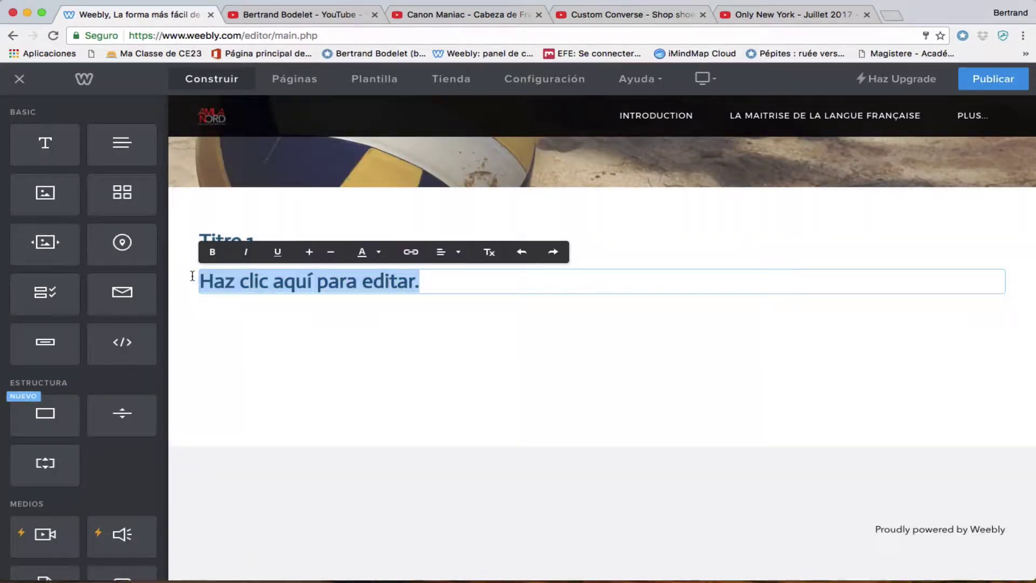
pyautogui.write('Titre 2')
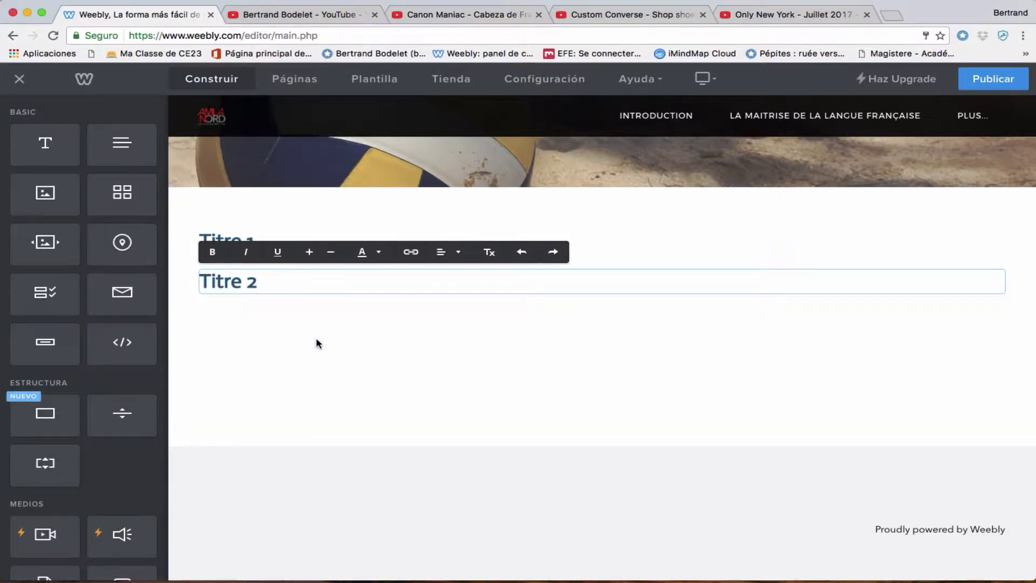
pyautogui.click(315, 328)
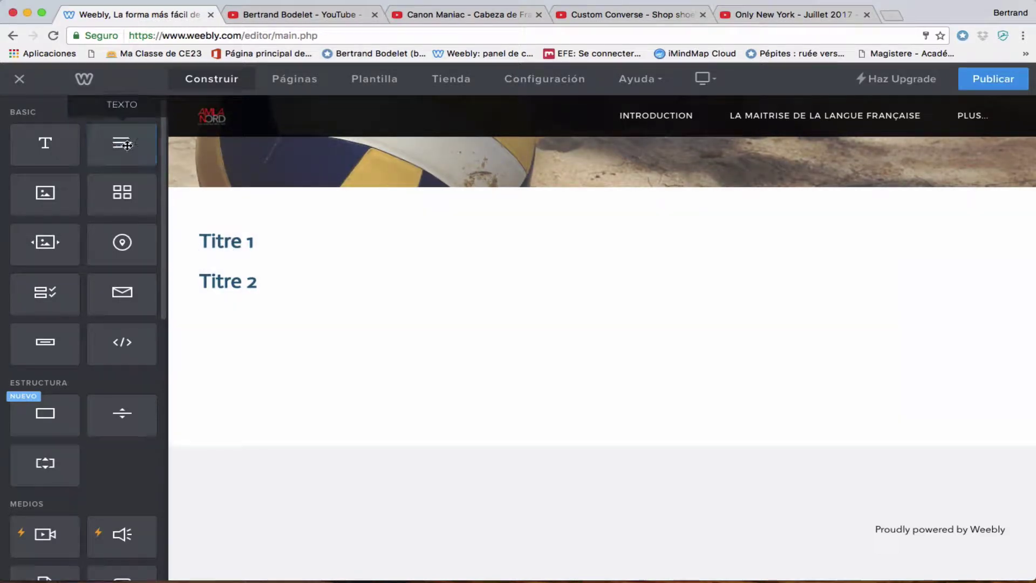
# Step: Insert a text block between "Titre 1" and "Titre 2" and clear all of its text, including the pasted "Full.mp3"
pyautogui.moveTo(121, 145); pyautogui.dragTo(162, 276)
pyautogui.click(290, 275)
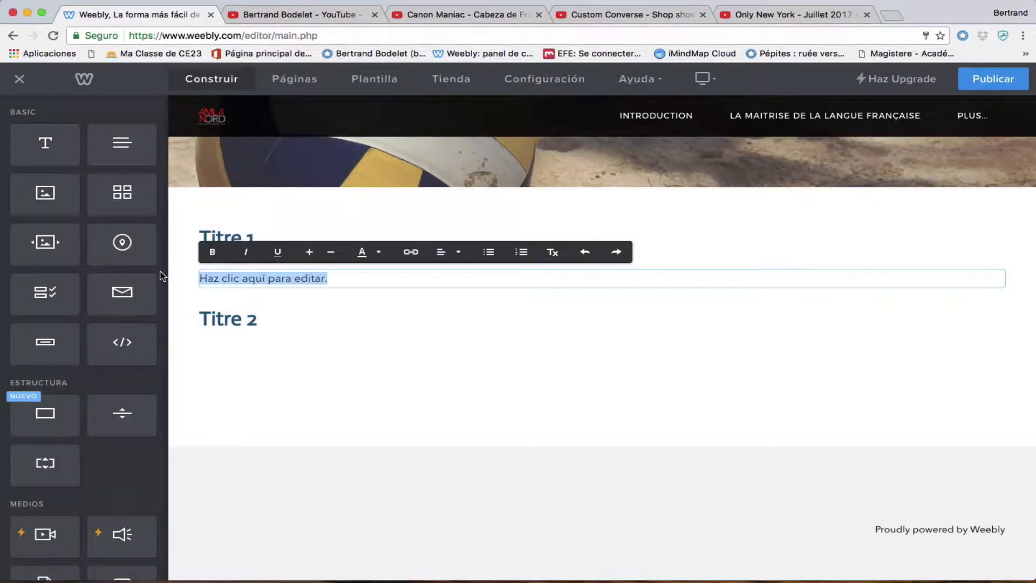
pyautogui.write('Full.mp3')
pyautogui.moveTo(252, 278); pyautogui.dragTo(185, 275)
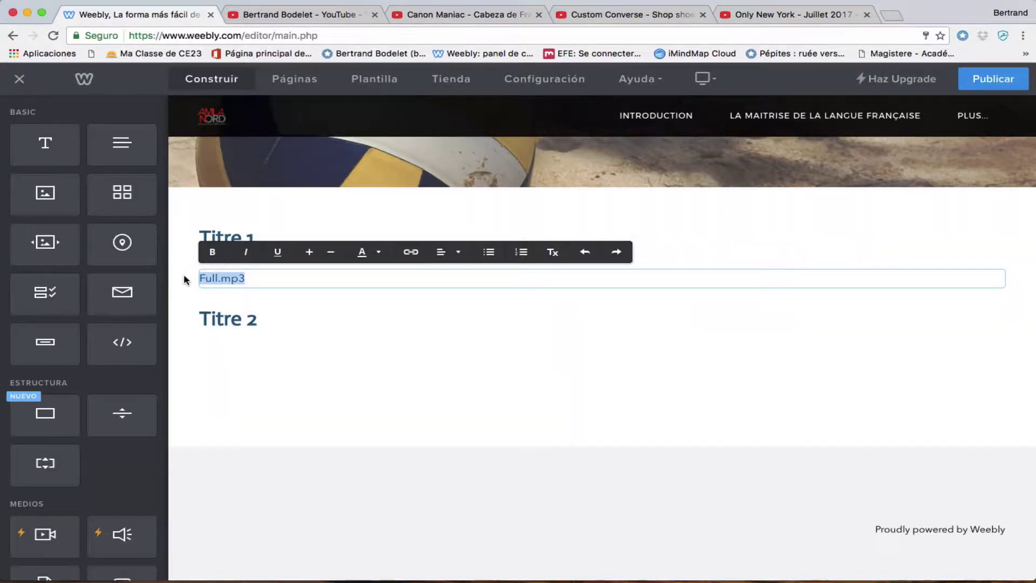
pyautogui.press('BackSpace')
# Step: Switch to Finder and open the "Lorem ipsum" document from the Pages folder in iCloud Drive
pyautogui.press('super+Tab')
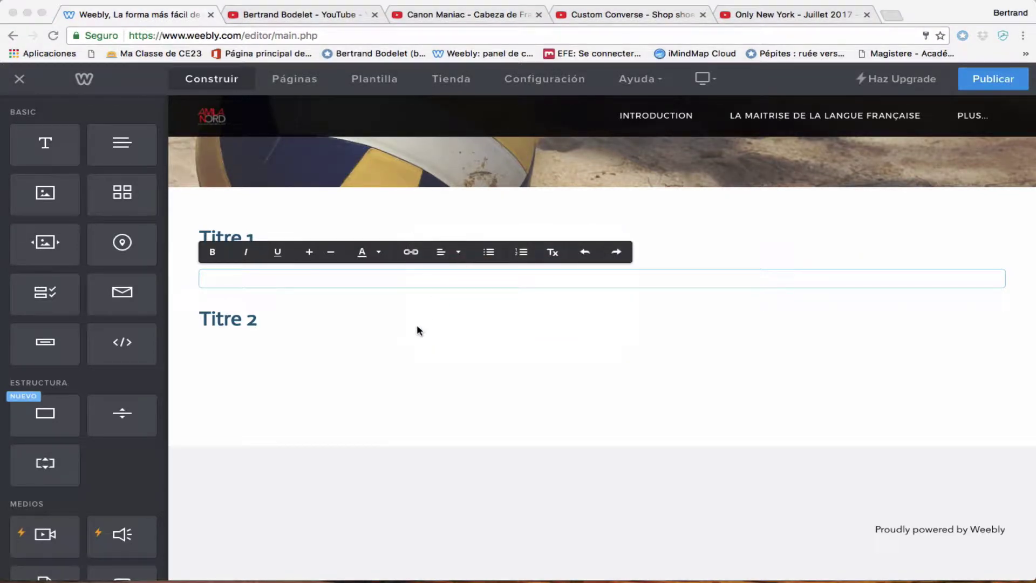
pyautogui.hotkey('ctrl', 'Up')
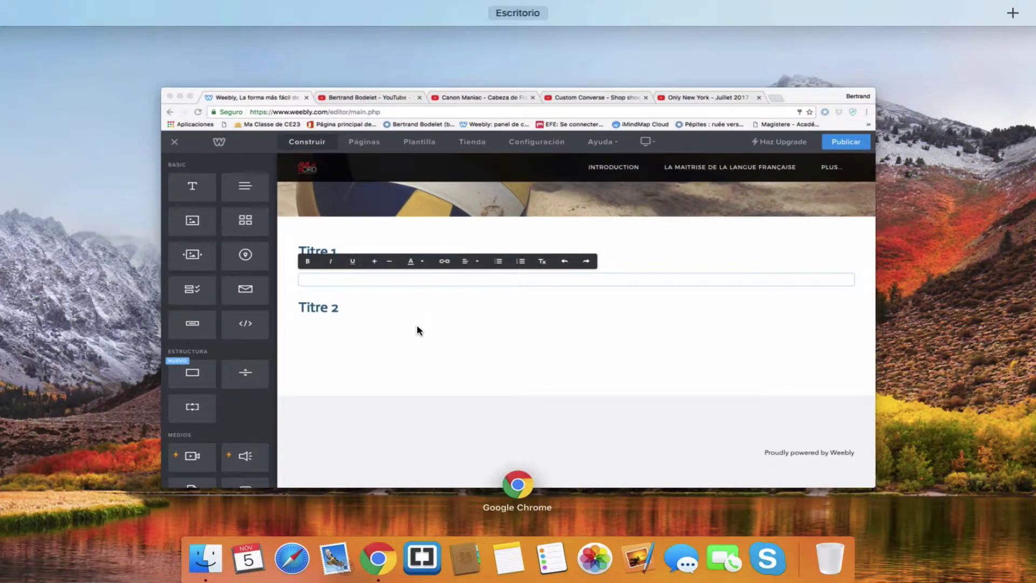
pyautogui.click(209, 551)
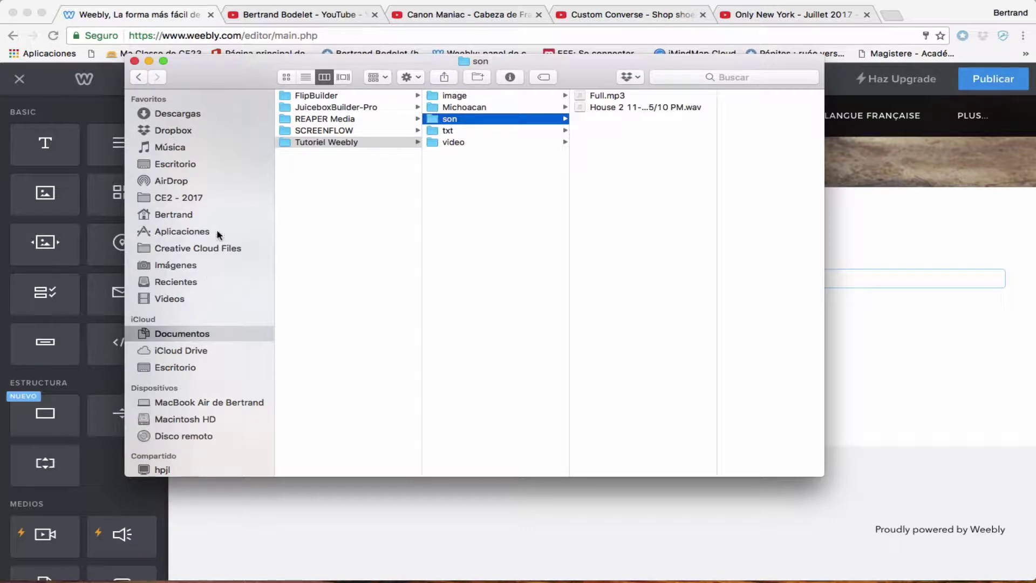
pyautogui.click(173, 131)
pyautogui.click(319, 212)
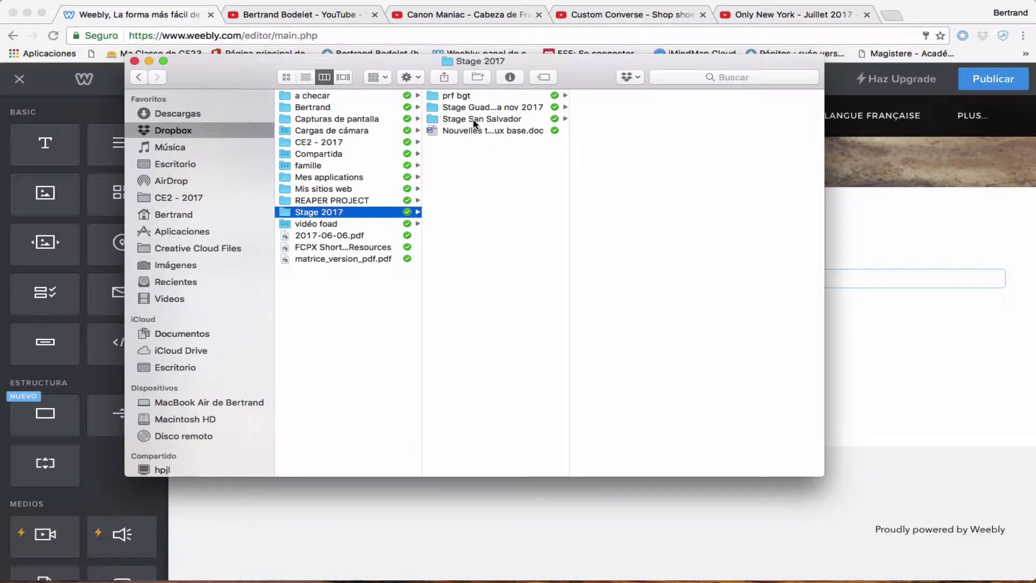
pyautogui.click(167, 336)
pyautogui.click(180, 352)
pyautogui.click(308, 178)
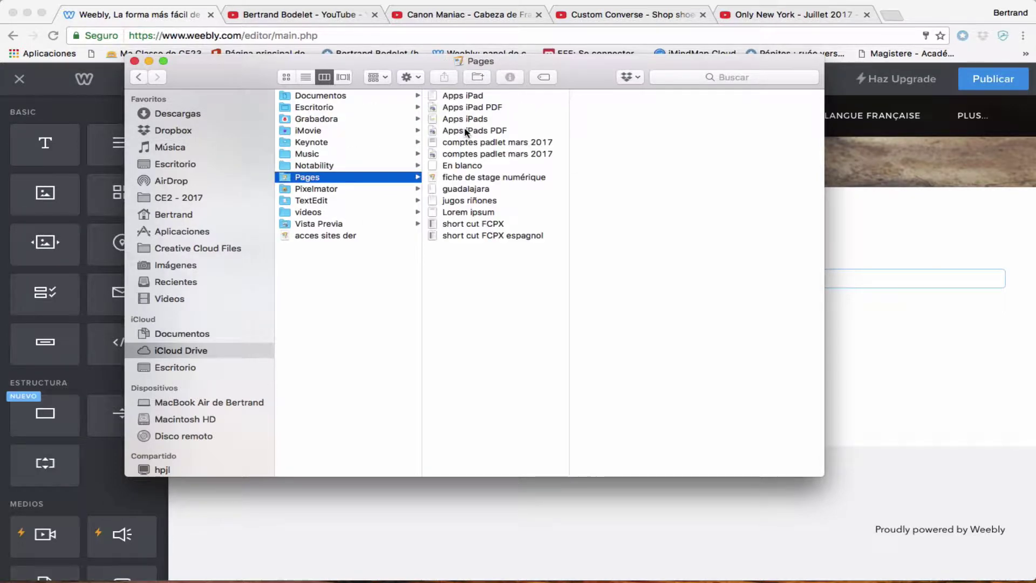
pyautogui.click(467, 212)
pyautogui.doubleClick(654, 198)
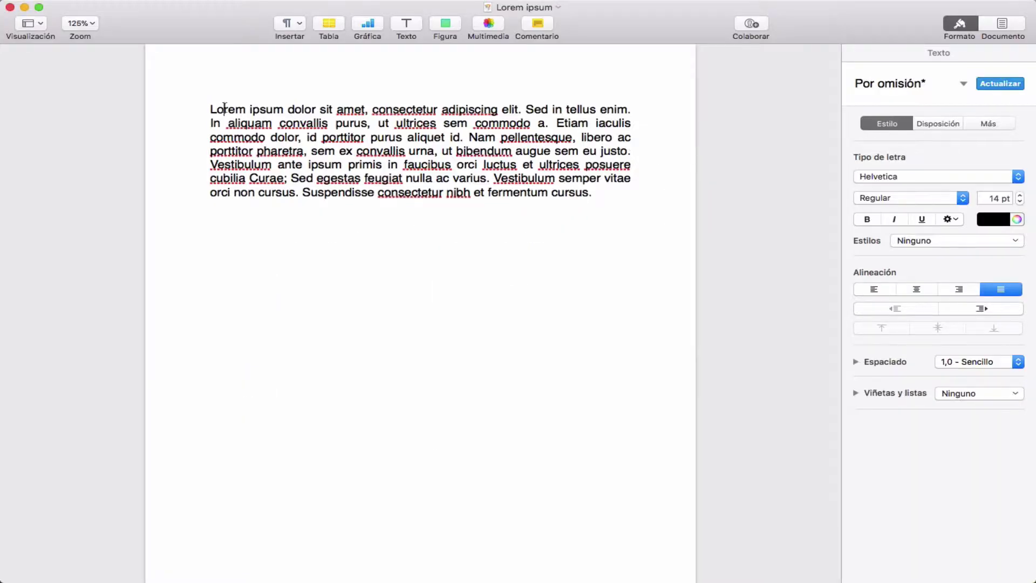
# Step: Copy the whole Lorem ipsum paragraph into the empty text block under "Titre 1" in Weebly, without the leading blank line
pyautogui.press('super+a')
pyautogui.press('super+c')
pyautogui.press('super+h')
pyautogui.hotkey('ctrl', 'Up')
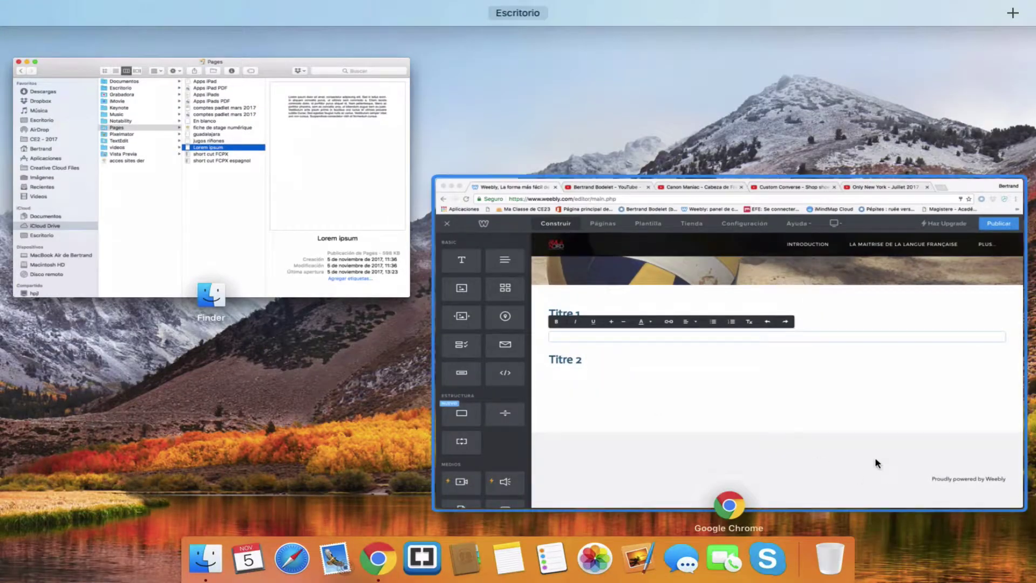
pyautogui.click(798, 424)
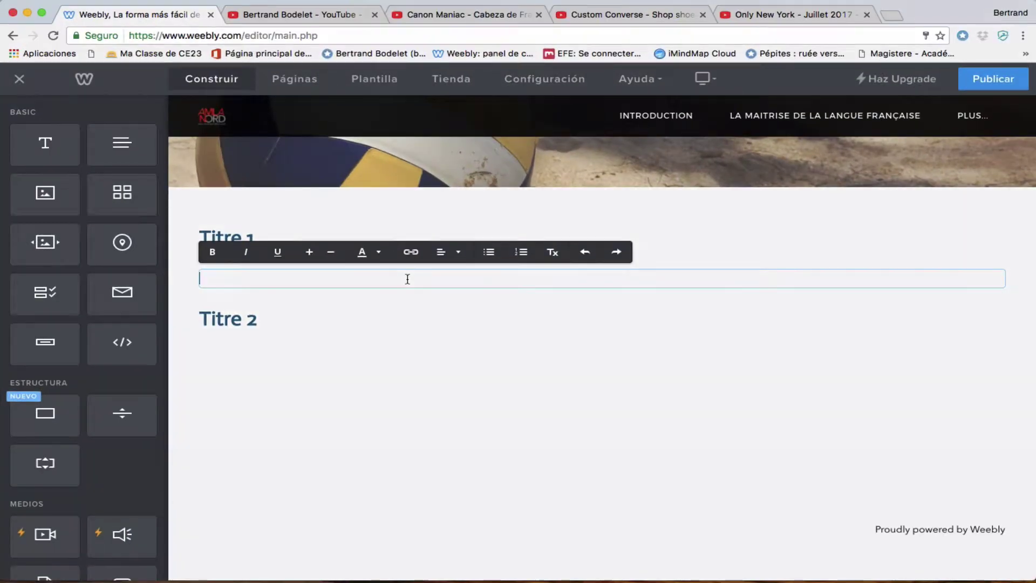
pyautogui.press('super+v')
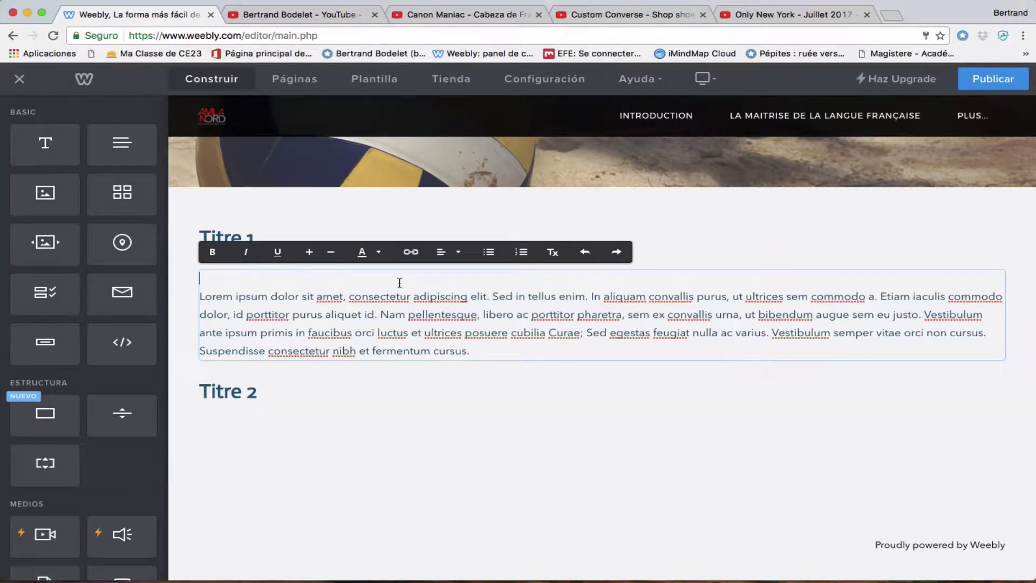
pyautogui.press('Delete')
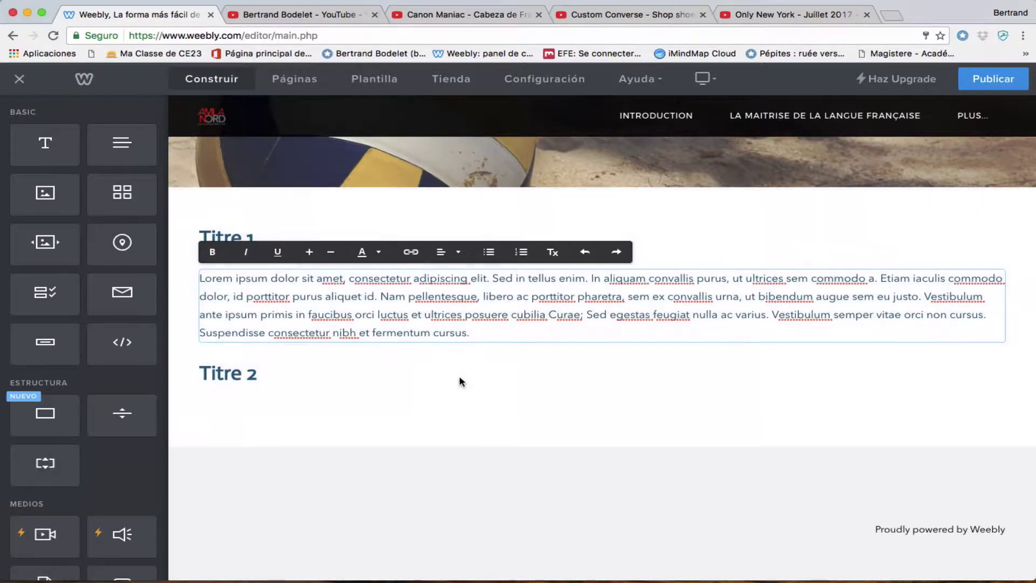
pyautogui.click(460, 376)
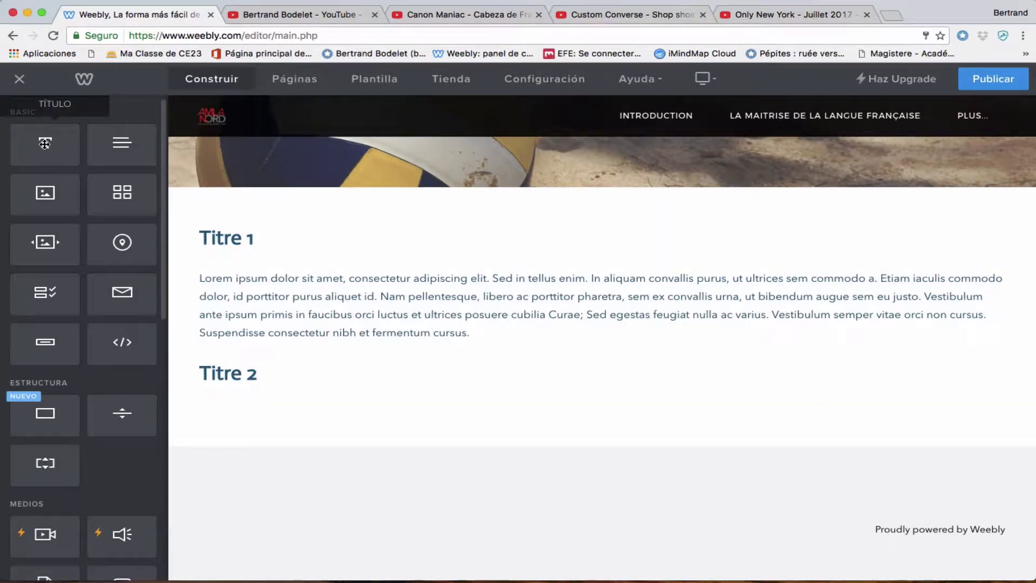
# Step: Add a title element in a second column beside "Titre 2" and set its text to "Titre 3"
pyautogui.moveTo(44, 143); pyautogui.dragTo(580, 382)
pyautogui.click(834, 373)
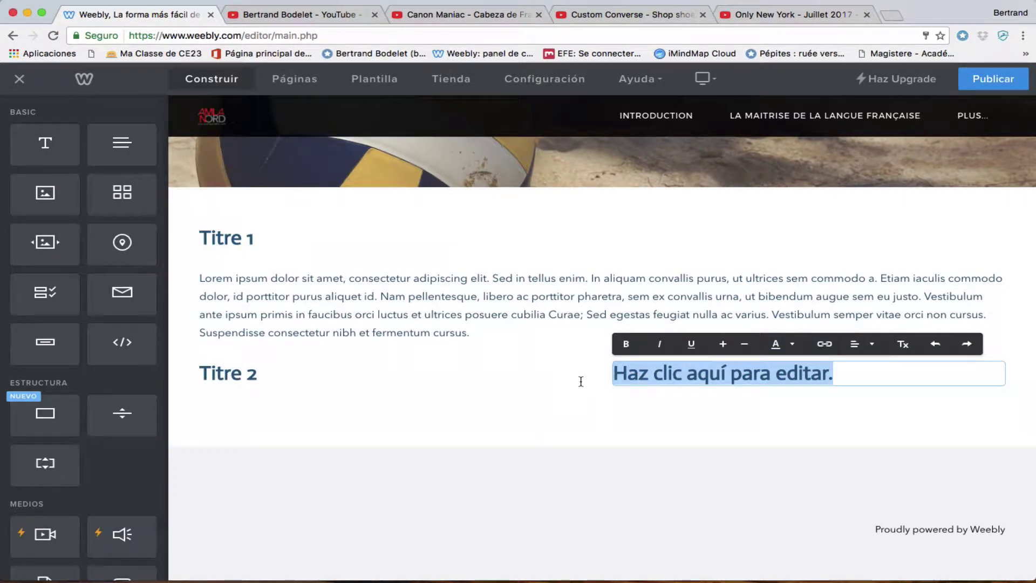
pyautogui.write('Titre 3')
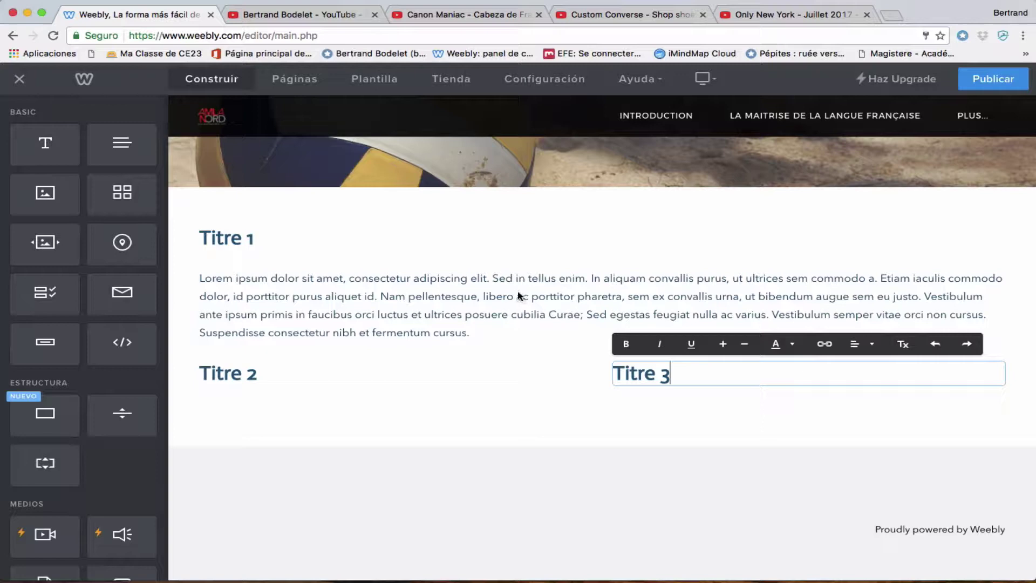
pyautogui.click(519, 296)
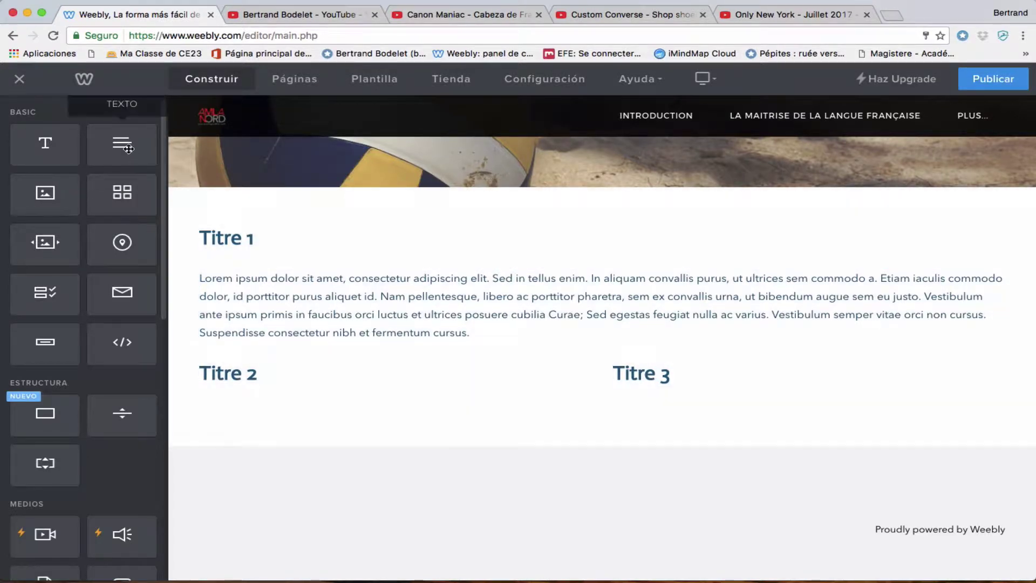
# Step: Add a text block under "Titre 2" and replace its placeholder with the copied Lorem ipsum paragraph
pyautogui.moveTo(115, 142); pyautogui.dragTo(238, 385)
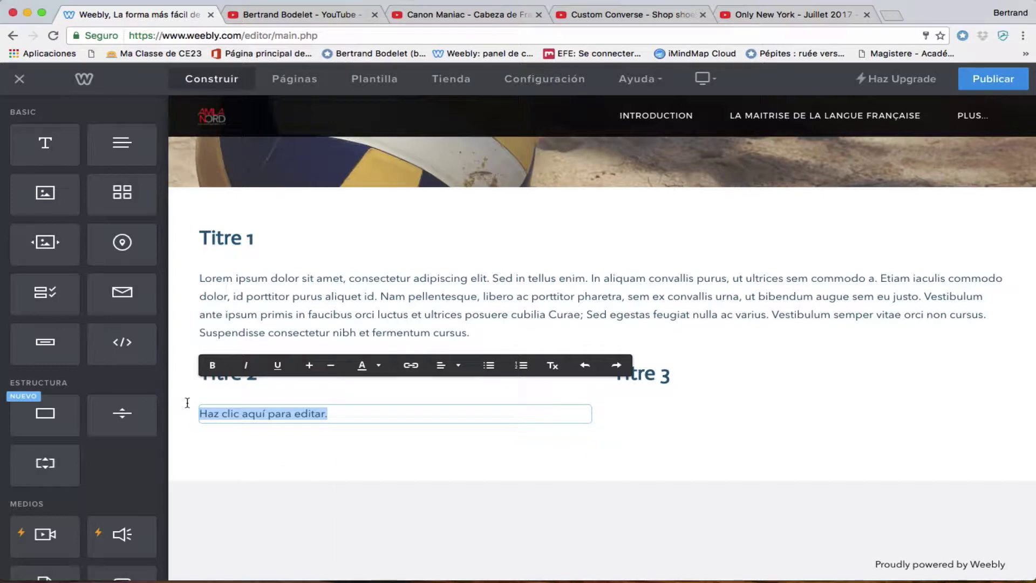
pyautogui.press('super+v')
pyautogui.click(703, 380)
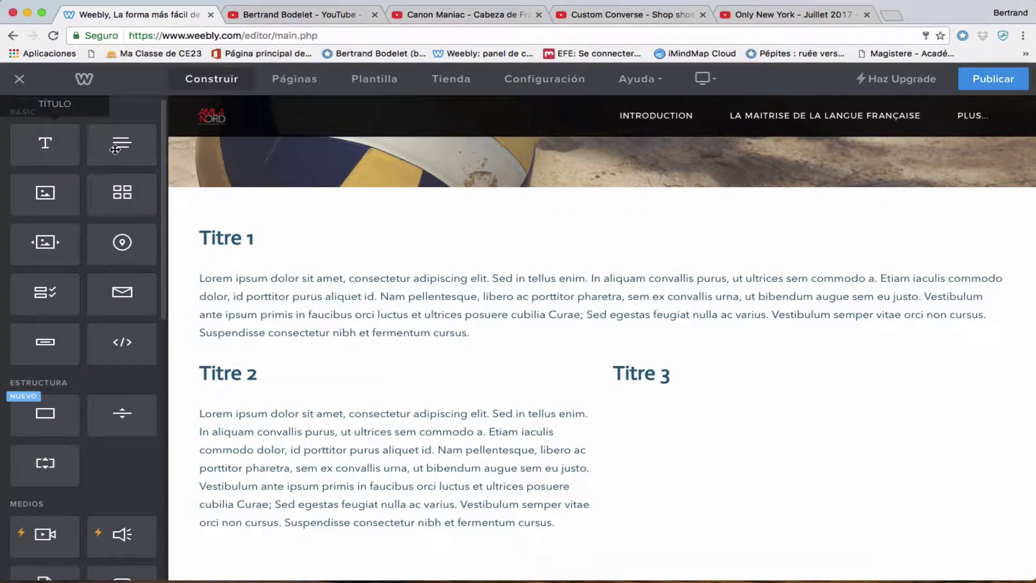
# Step: Add a text block under "Titre 3" and replace its placeholder with the copied Lorem ipsum paragraph
pyautogui.moveTo(115, 149); pyautogui.dragTo(654, 394)
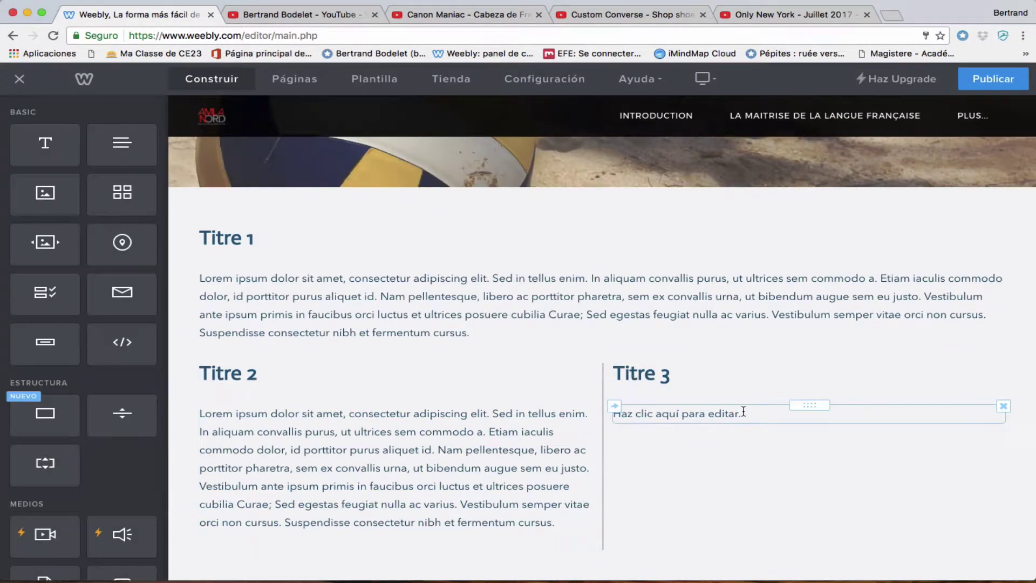
pyautogui.click(744, 412)
pyautogui.moveTo(744, 412); pyautogui.dragTo(606, 408)
pyautogui.press('super+v')
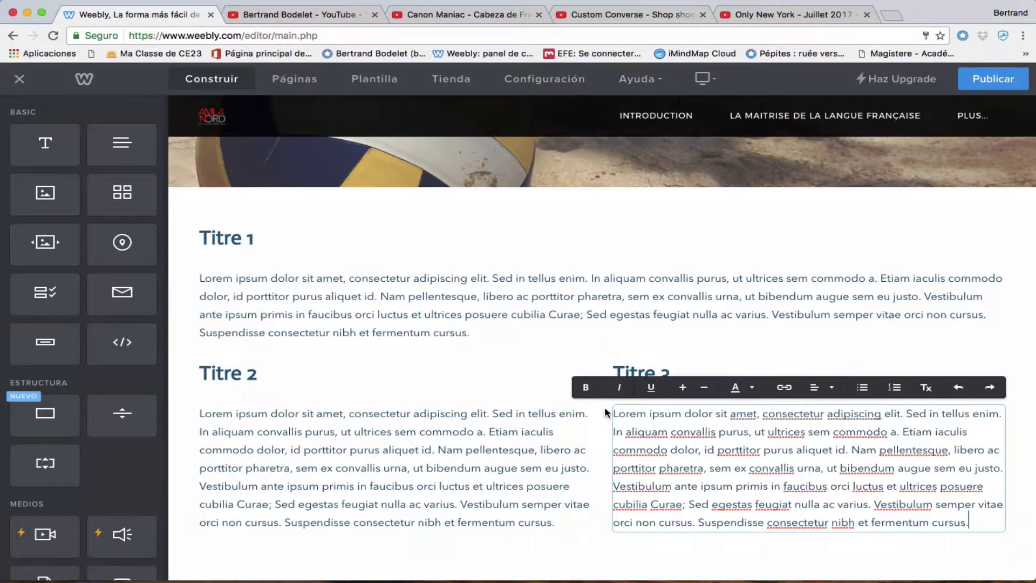
# Step: Narrow the "Titre 2" column and widen the "Titre 3" column by shifting the boundary between them
pyautogui.click(699, 346)
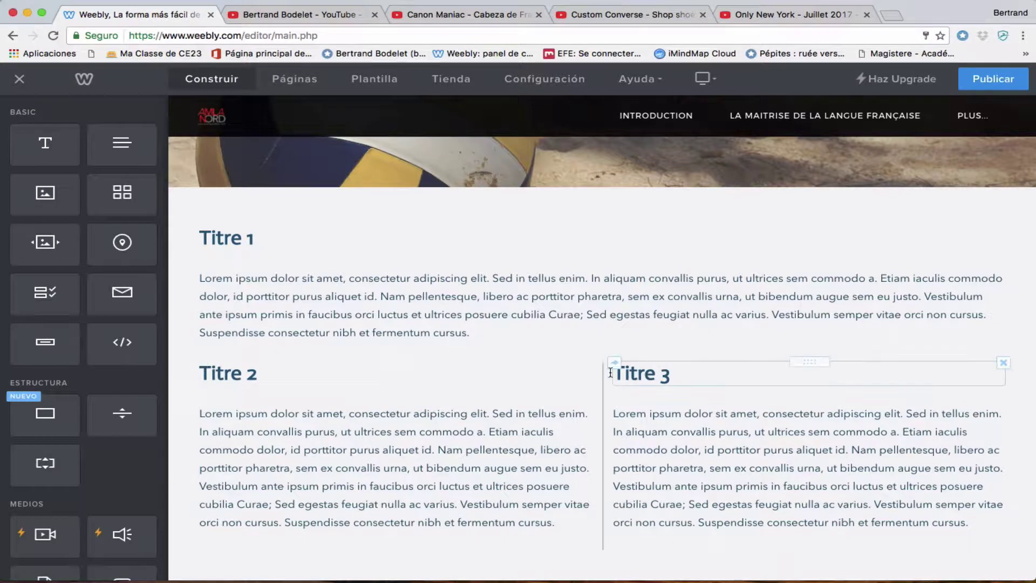
pyautogui.moveTo(603, 389); pyautogui.dragTo(531, 391)
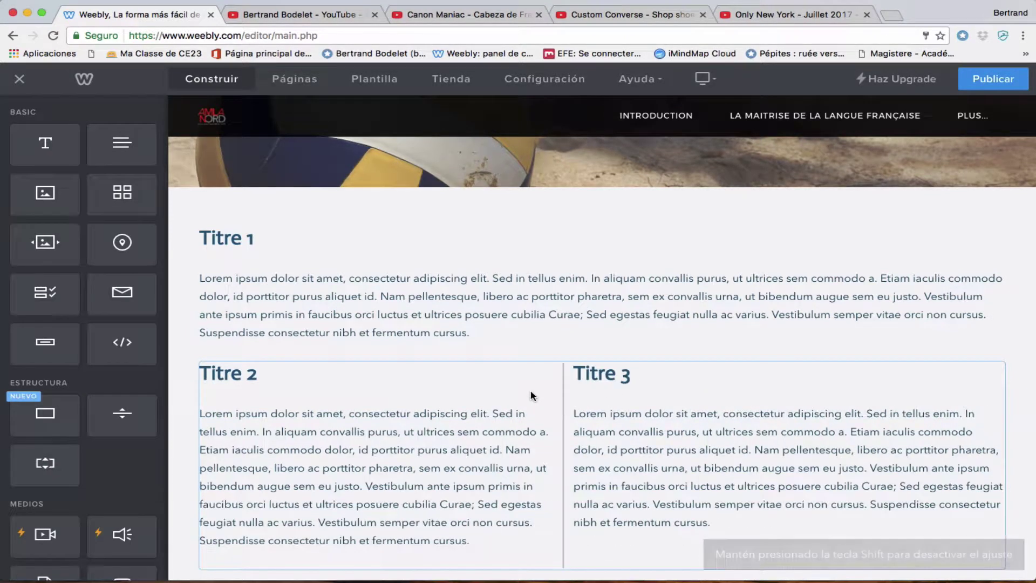
# Step: Add an image element below the "Titre 2" text and upload IMG_0972.jpg from the Michoacan folder inside Tutoriel Weebly
pyautogui.scroll(-3, 530, 389)
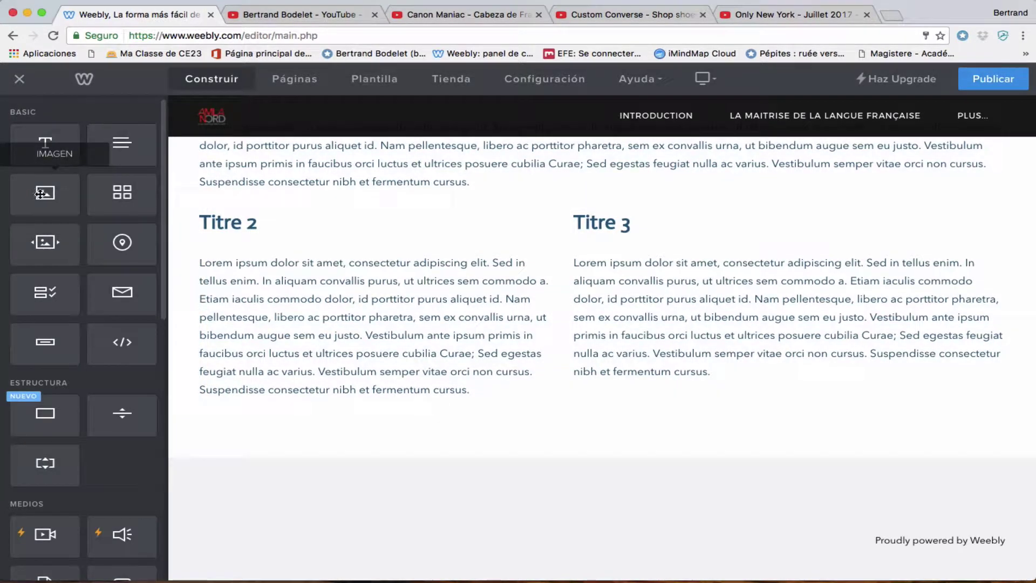
pyautogui.moveTo(41, 194); pyautogui.dragTo(306, 409)
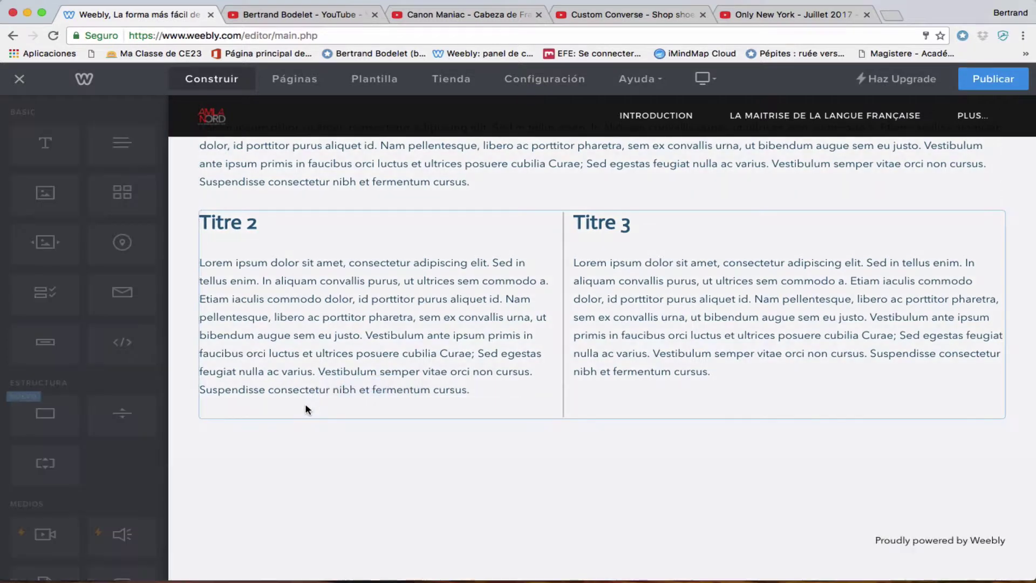
pyautogui.click(373, 450)
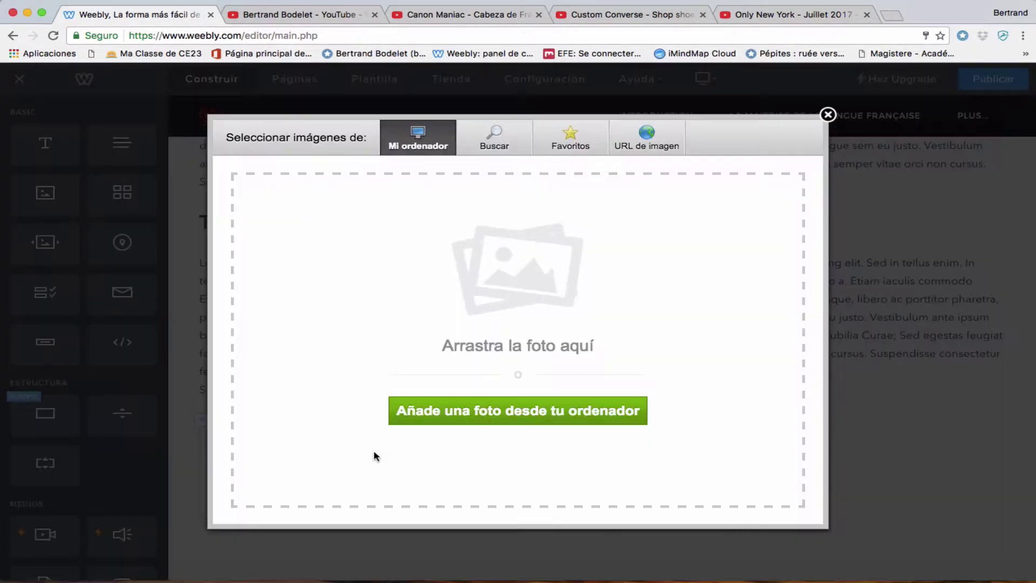
pyautogui.click(453, 257)
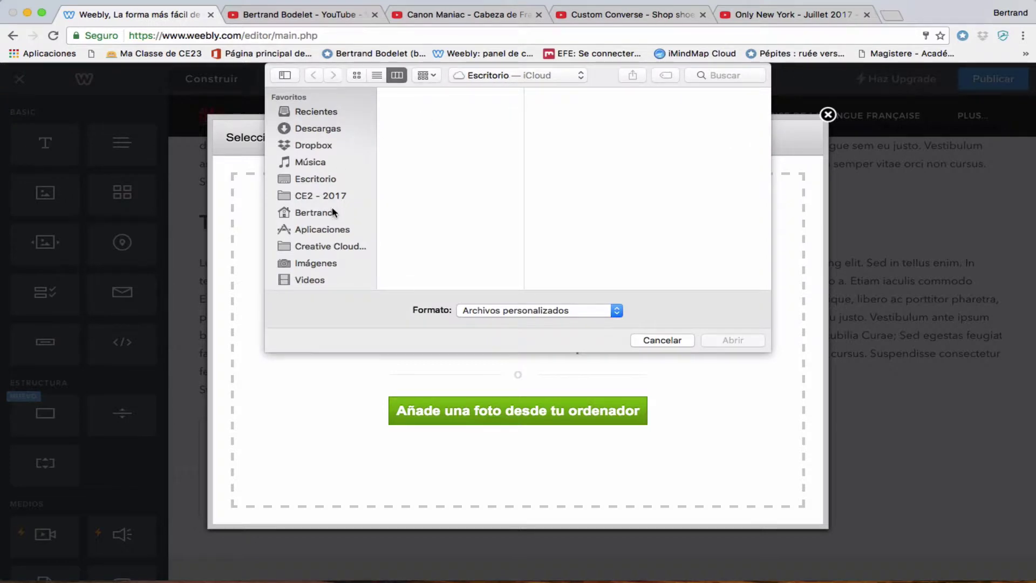
pyautogui.scroll(-3, 318, 279)
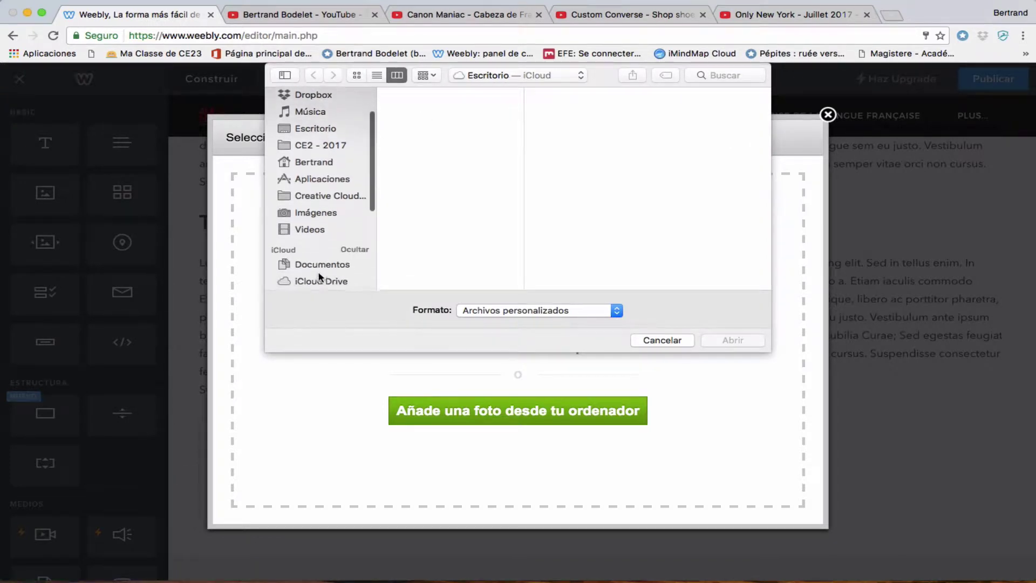
pyautogui.click(353, 262)
pyautogui.click(411, 141)
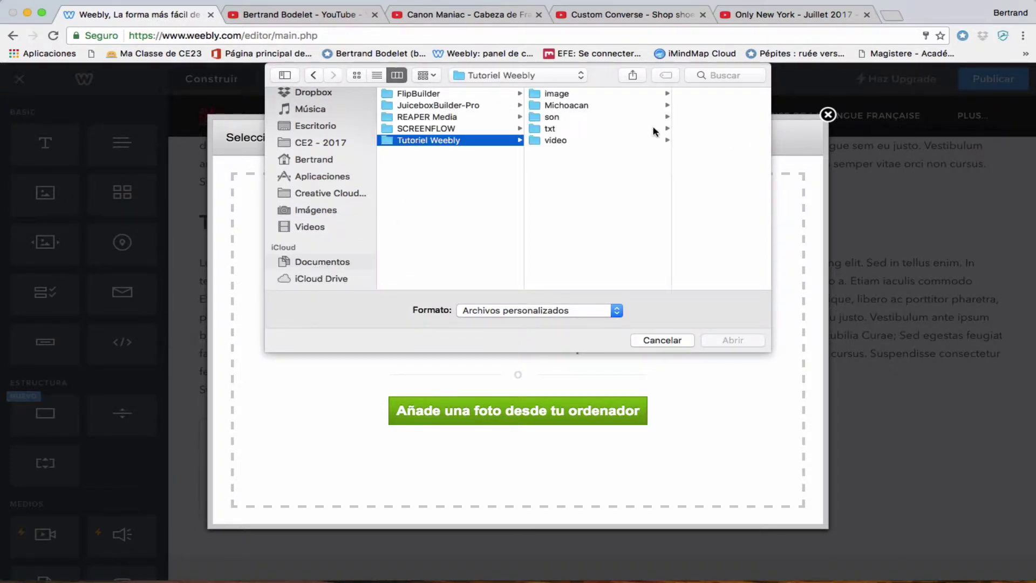
pyautogui.click(579, 110)
pyautogui.click(664, 100)
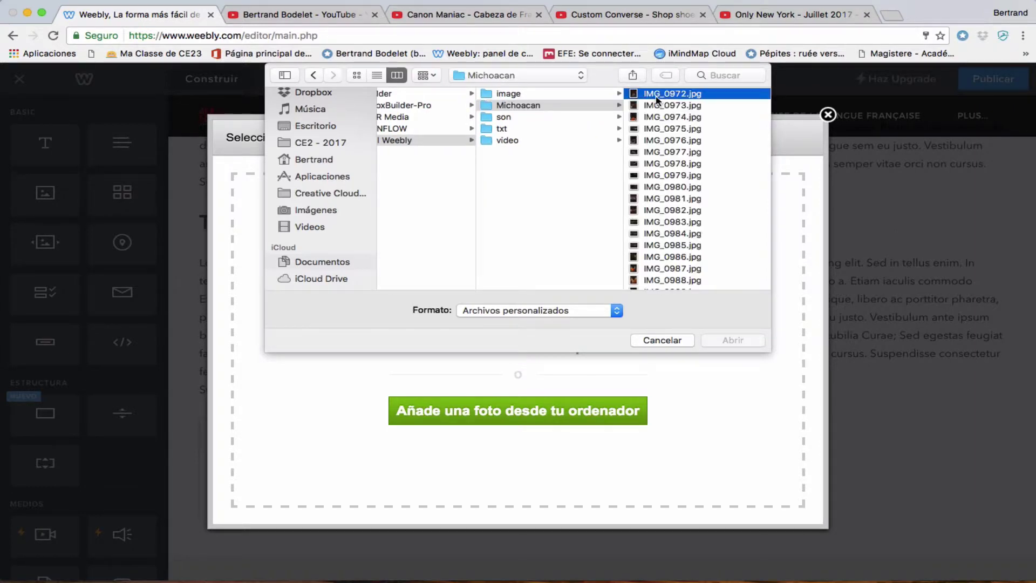
pyautogui.click(735, 355)
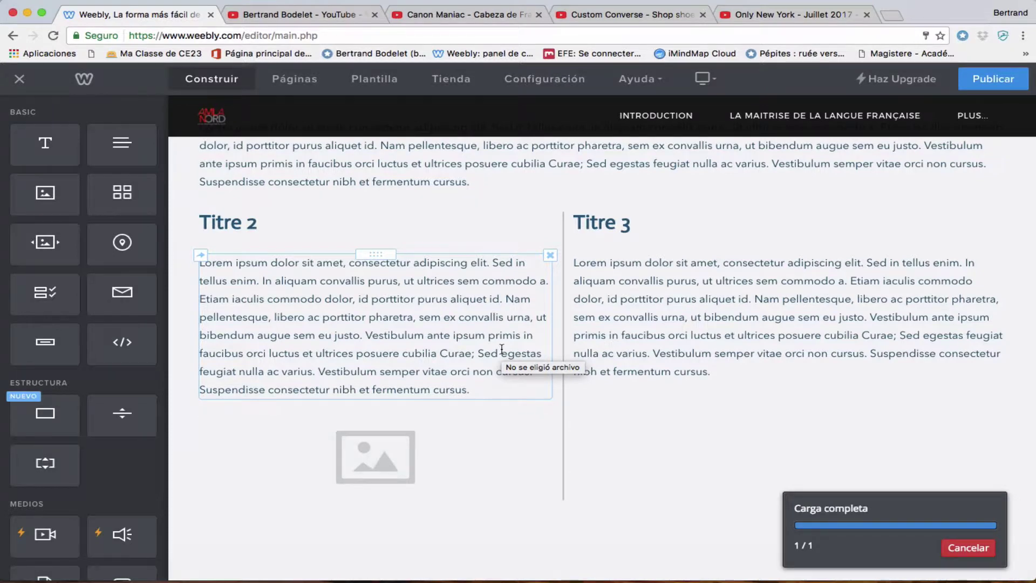
pyautogui.scroll(-3, 502, 349)
pyautogui.scroll(2, 502, 349)
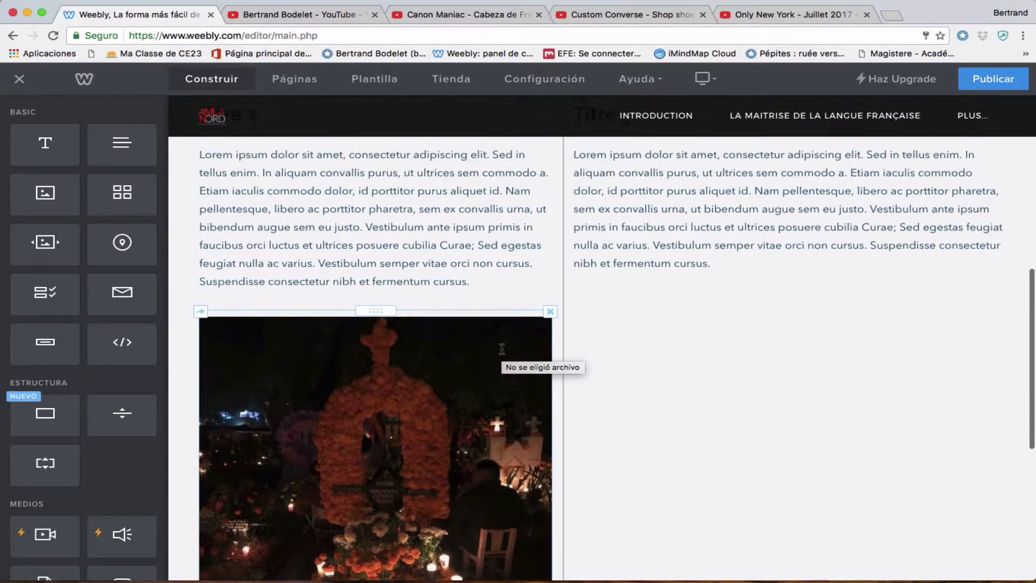
# Step: Add a full-width divider below the two-column block, under the uploaded photo
pyautogui.scroll(-7, 816, 399)
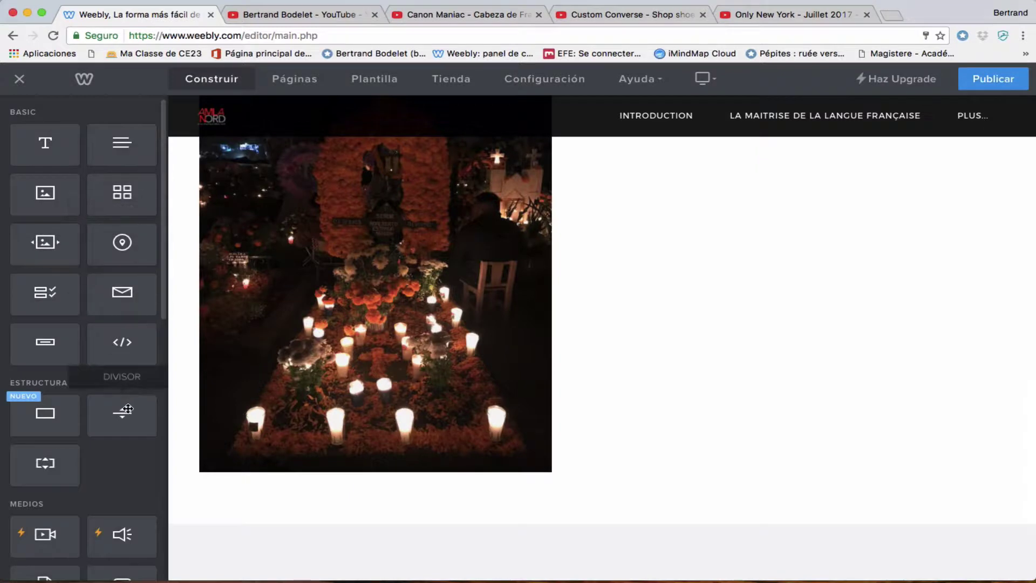
pyautogui.scroll(2, 263, 348)
pyautogui.scroll(-3, 262, 349)
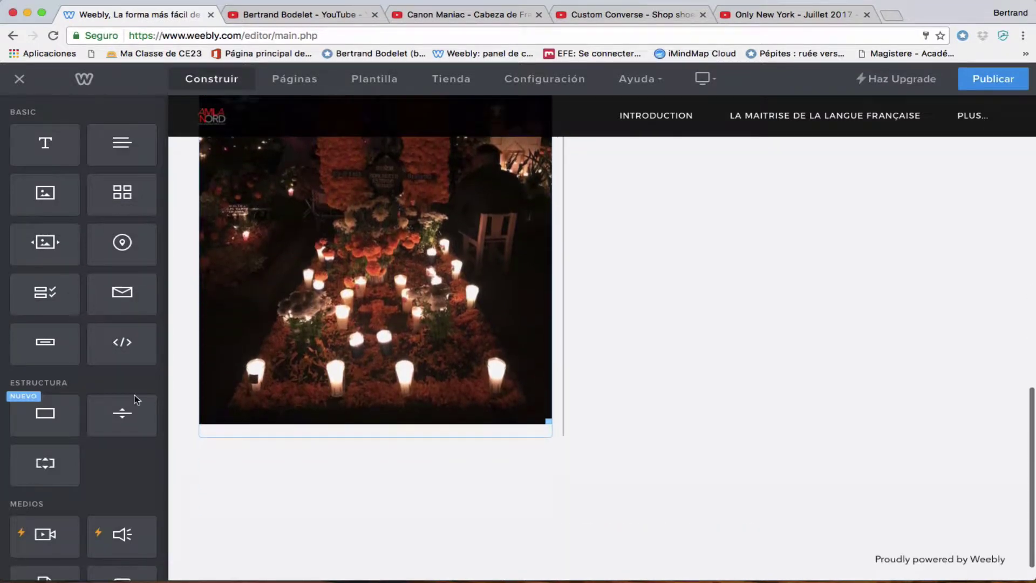
pyautogui.scroll(-2, 135, 399)
pyautogui.moveTo(122, 351); pyautogui.dragTo(516, 446)
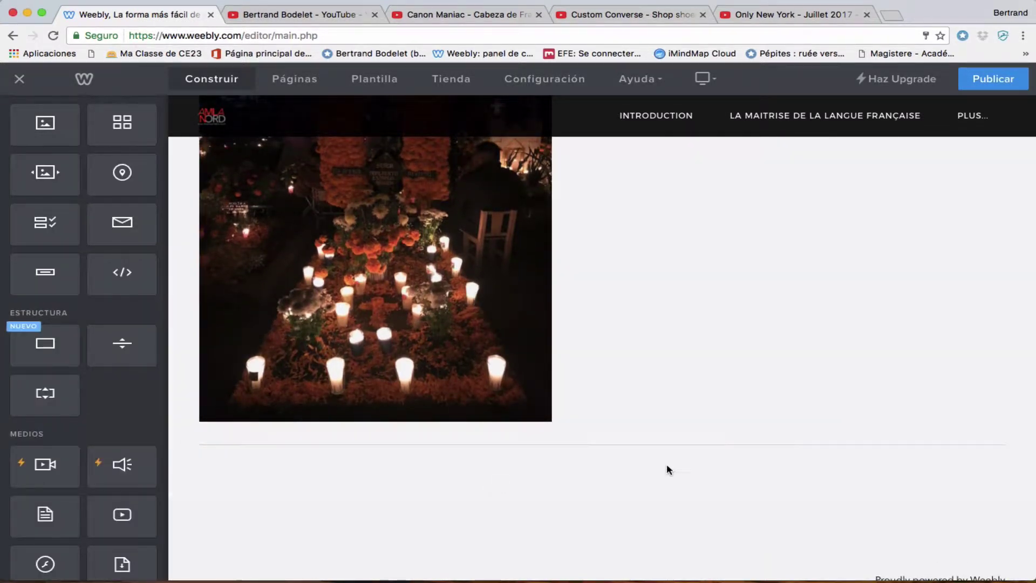
# Step: Add a divider in the "Titre 2" column between the Lorem ipsum text and the photo
pyautogui.scroll(5, 637, 402)
pyautogui.scroll(2, 637, 402)
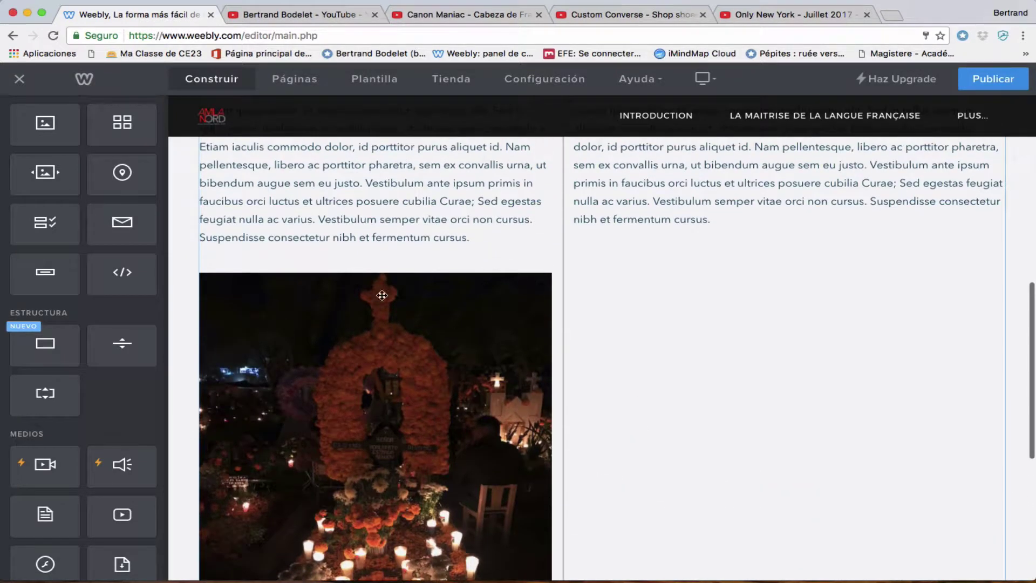
pyautogui.moveTo(125, 340); pyautogui.dragTo(277, 252)
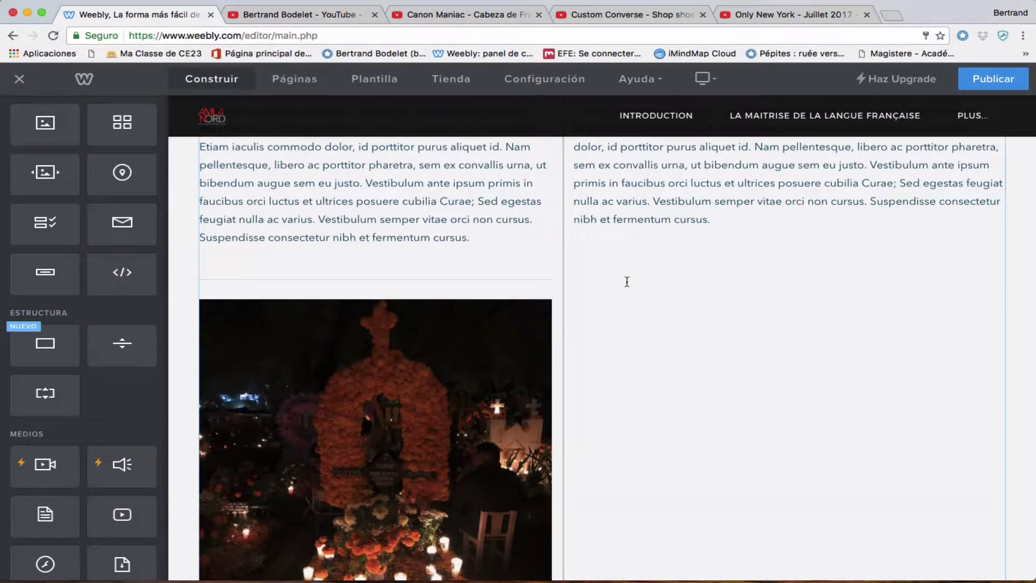
# Step: Add a gallery element below the full-width divider and upload IMG_0977.jpg through IMG_0981.jpg from the Michoacan folder
pyautogui.scroll(-10, 655, 284)
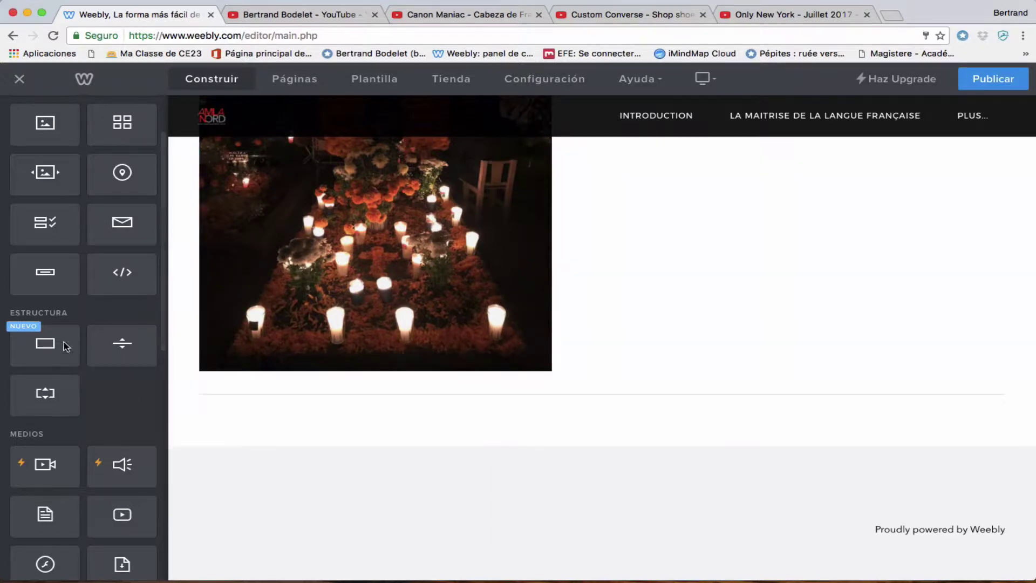
pyautogui.moveTo(122, 131); pyautogui.dragTo(301, 411)
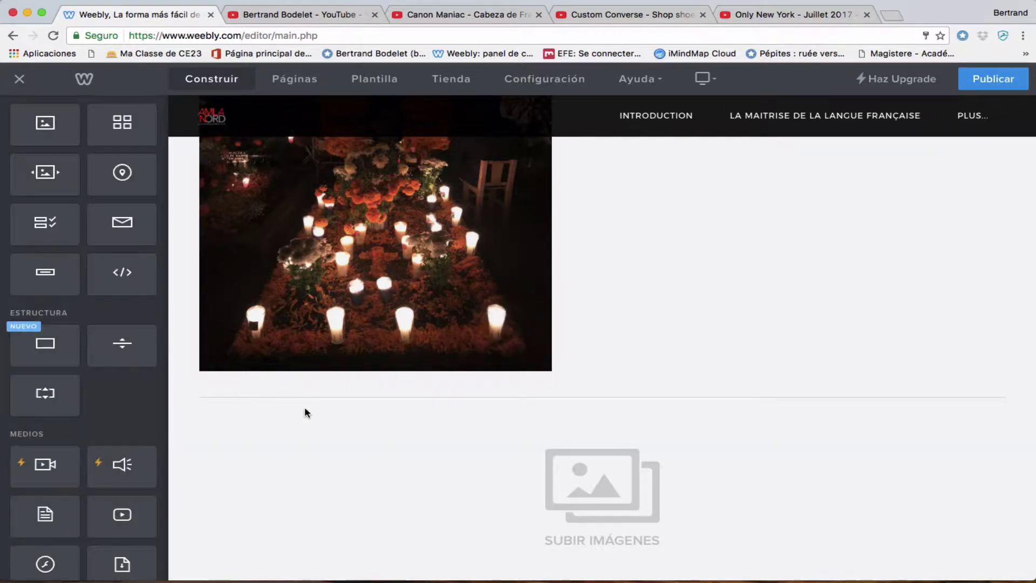
pyautogui.scroll(-3, 638, 367)
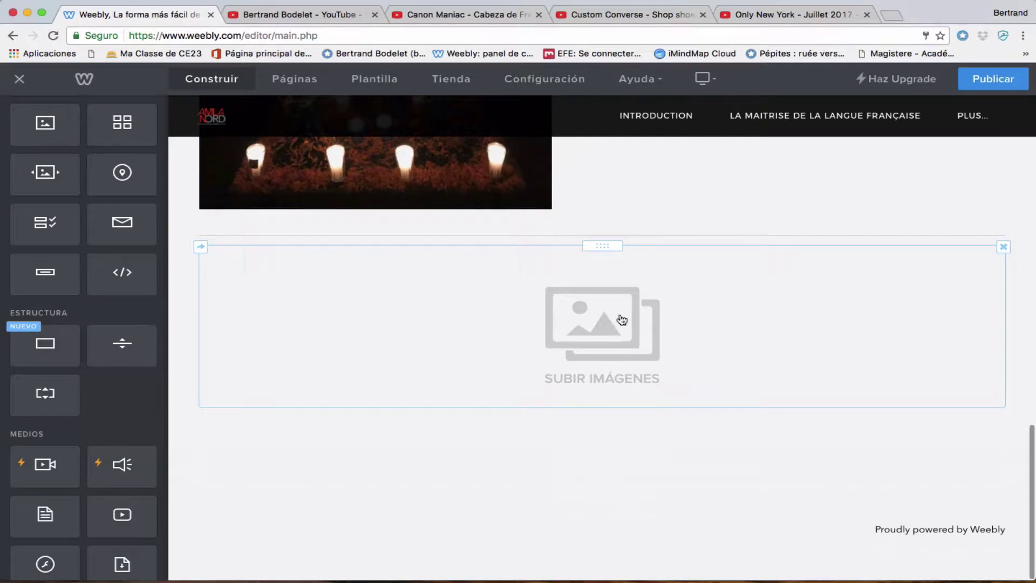
pyautogui.click(599, 322)
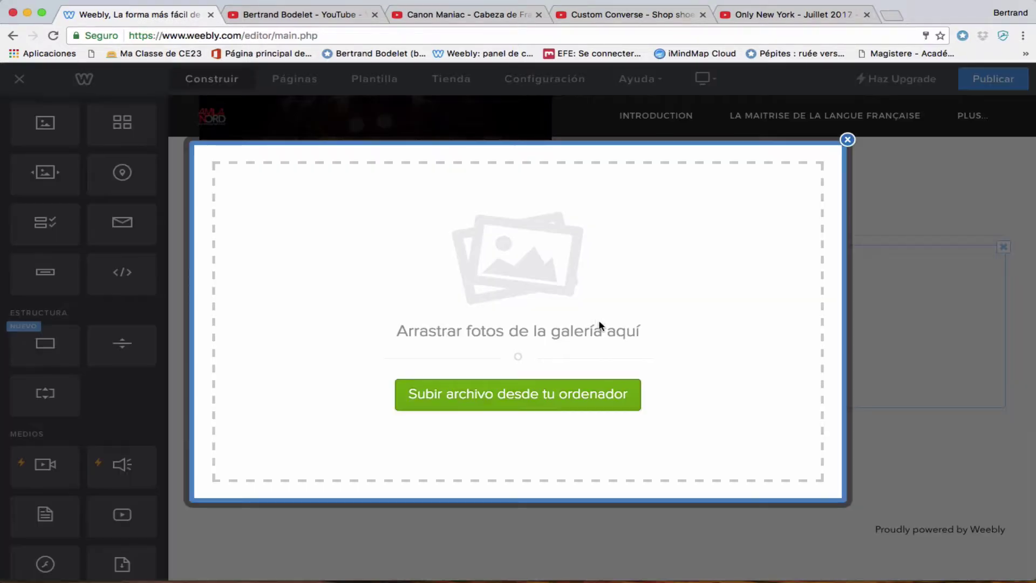
pyautogui.click(474, 396)
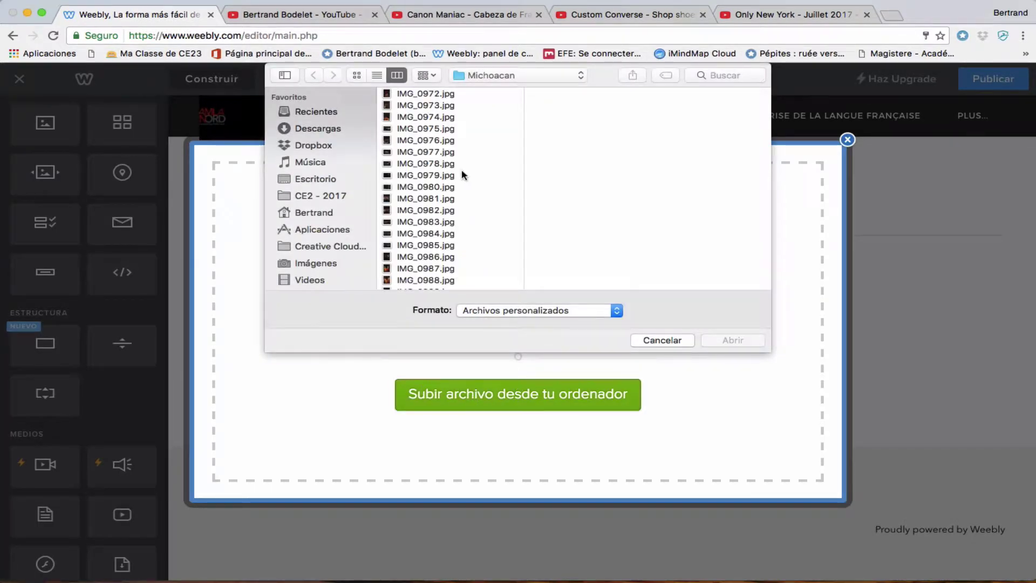
pyautogui.click(436, 154)
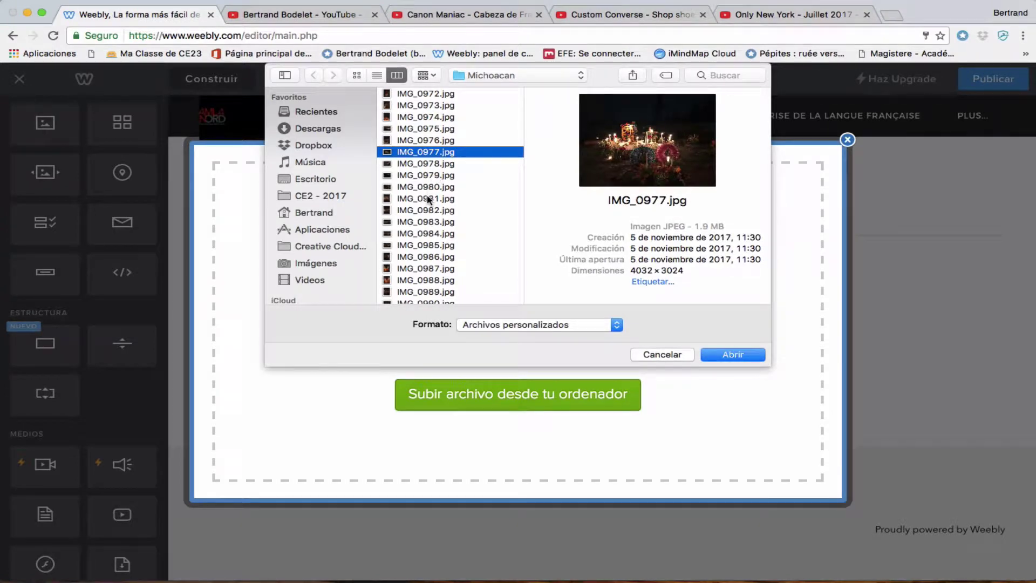
pyautogui.keyDown('shift'); pyautogui.click(429, 199); pyautogui.keyUp('shift')
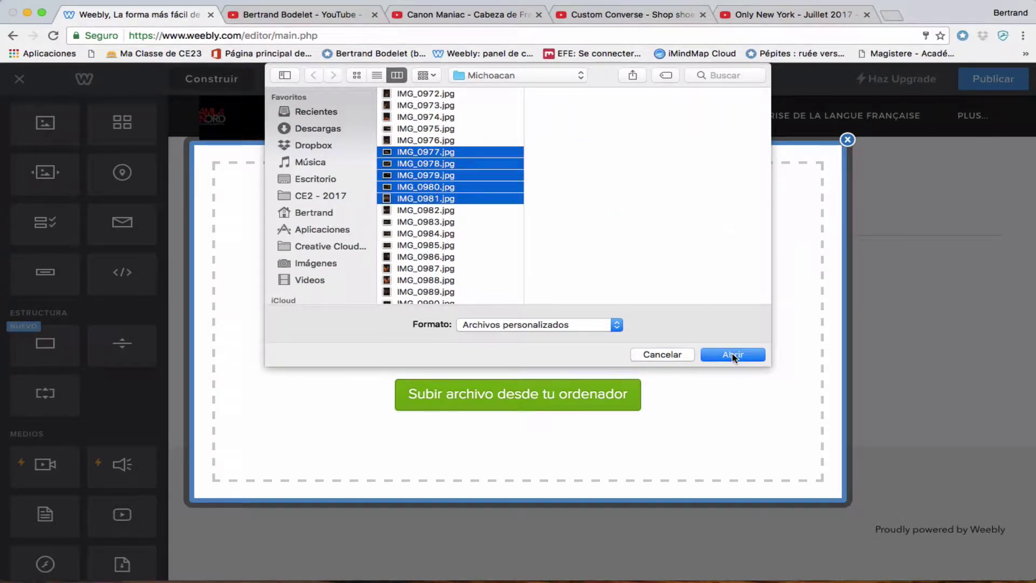
pyautogui.press('Return')
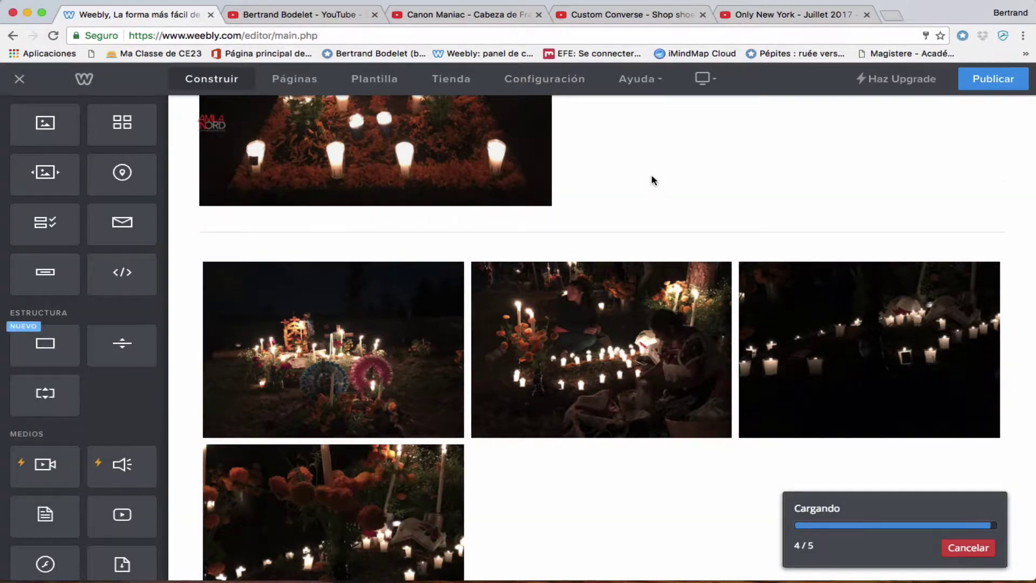
# Step: Add a slideshow element below the gallery with the style "Miniaturas en la parte inferior"
pyautogui.scroll(-3, 651, 178)
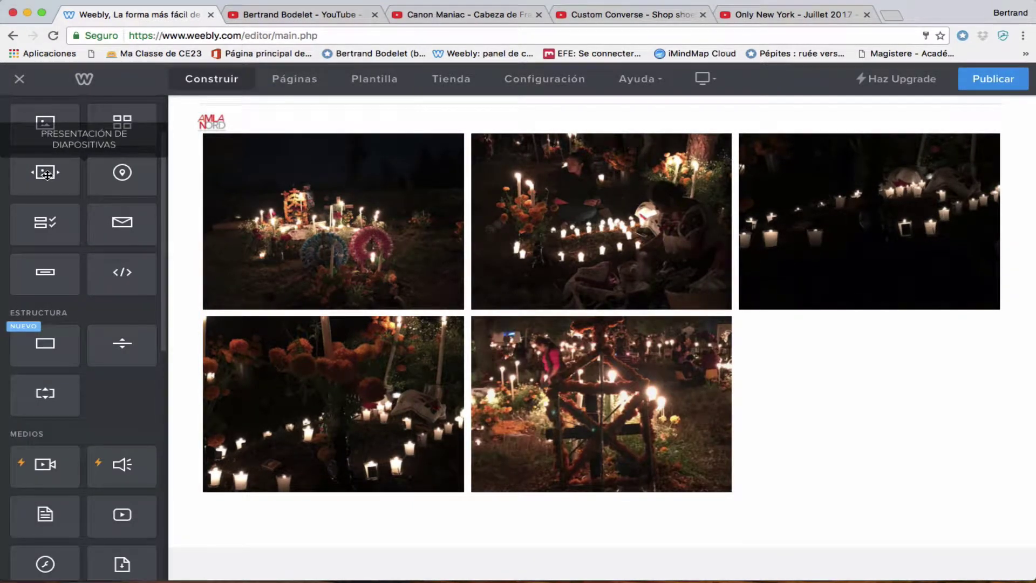
pyautogui.moveTo(47, 175); pyautogui.dragTo(332, 498)
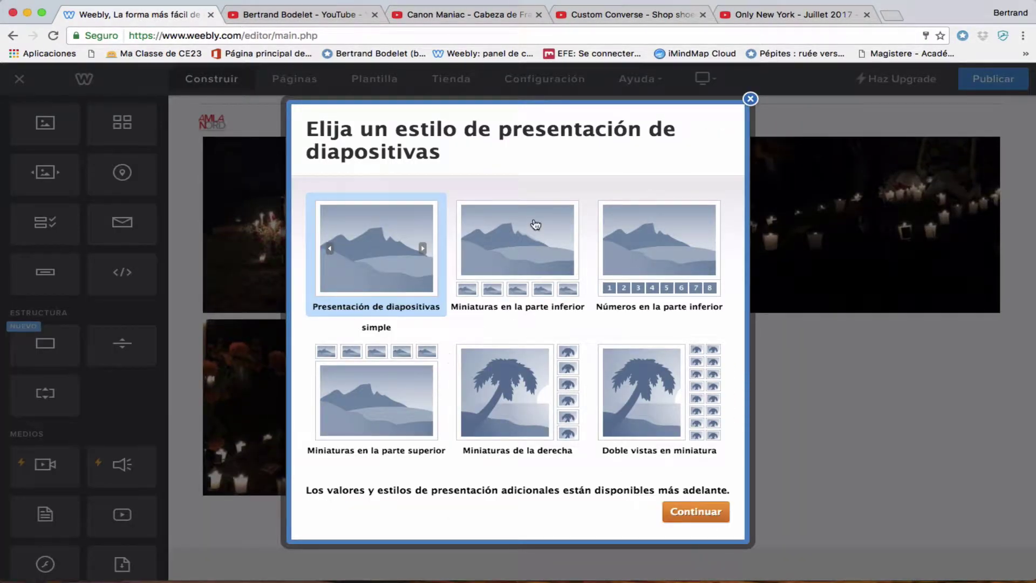
pyautogui.click(518, 250)
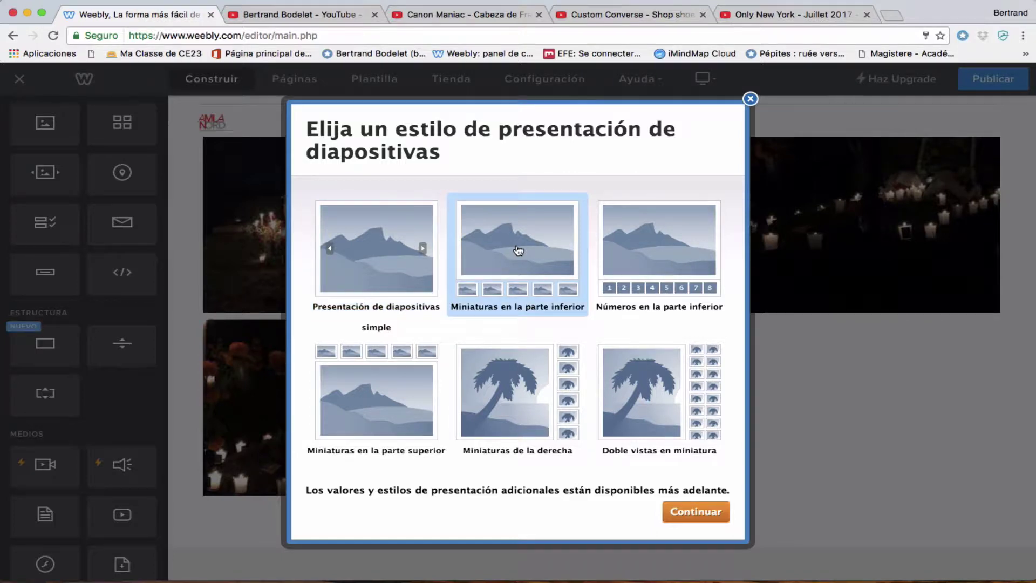
pyautogui.click(692, 514)
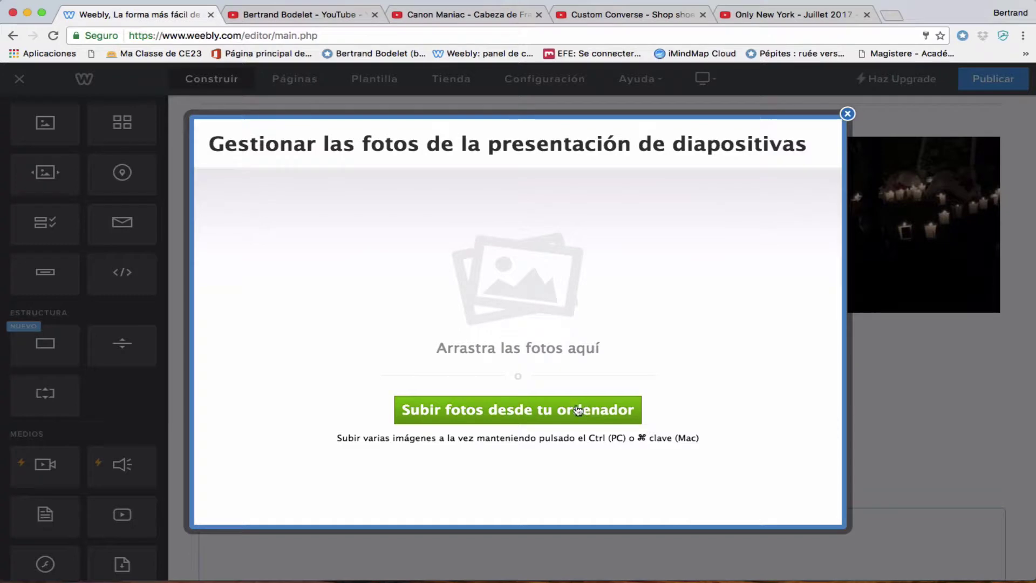
# Step: Upload IMG_0972.jpg through IMG_0974.jpg to the new slideshow and save its photos
pyautogui.click(578, 410)
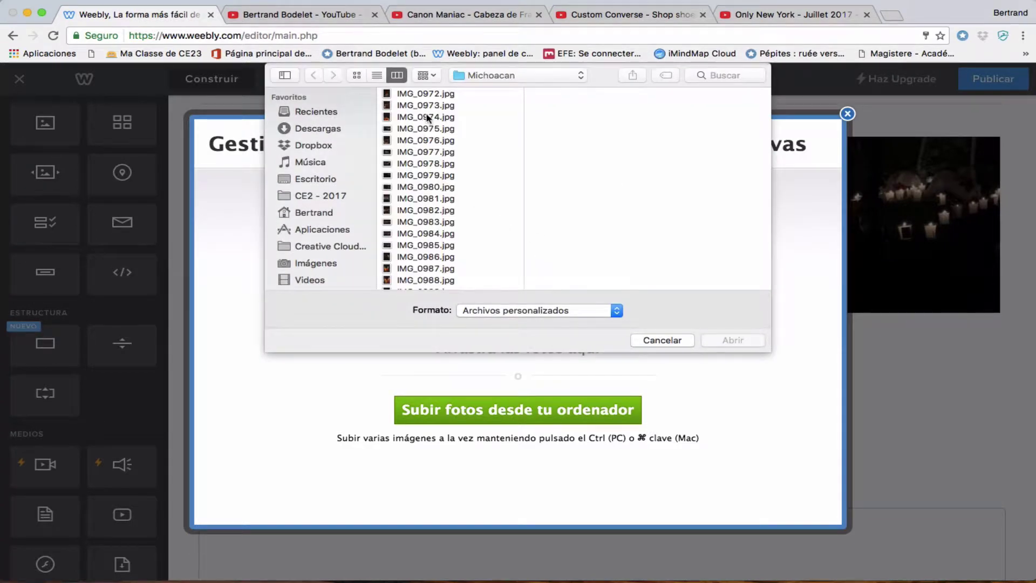
pyautogui.click(427, 95)
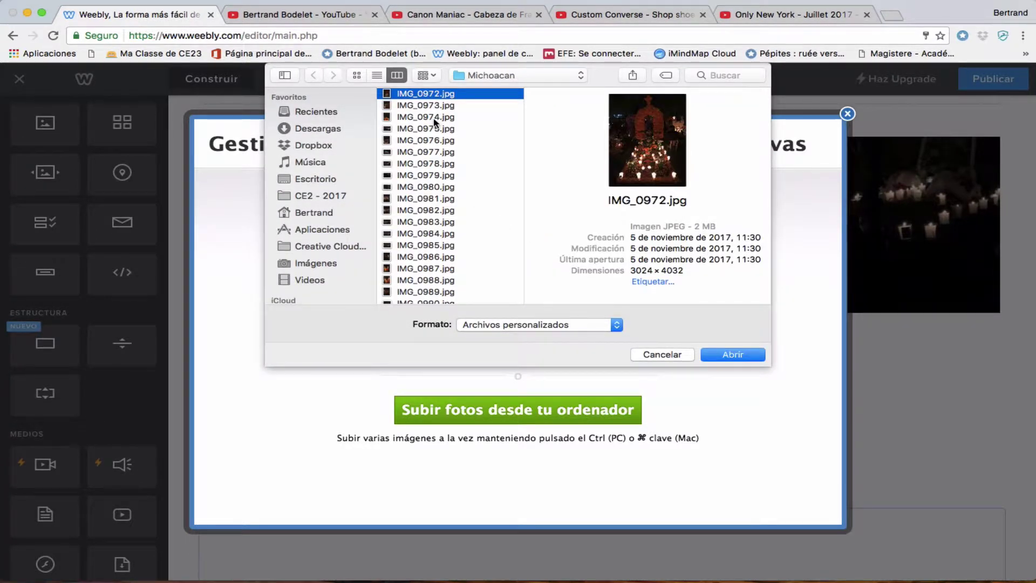
pyautogui.keyDown('shift'); pyautogui.click(434, 117); pyautogui.keyUp('shift')
pyautogui.click(734, 354)
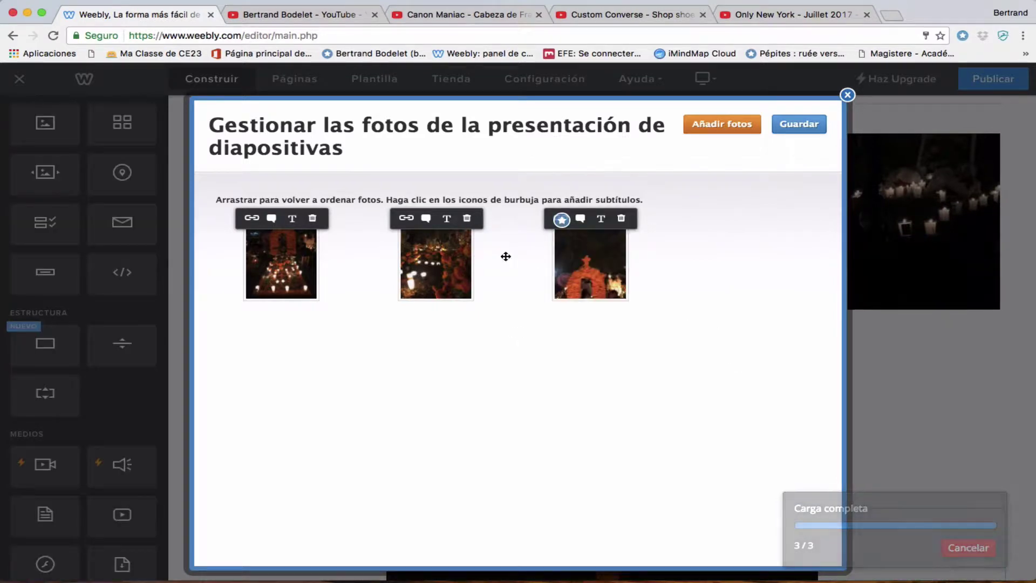
pyautogui.click(801, 125)
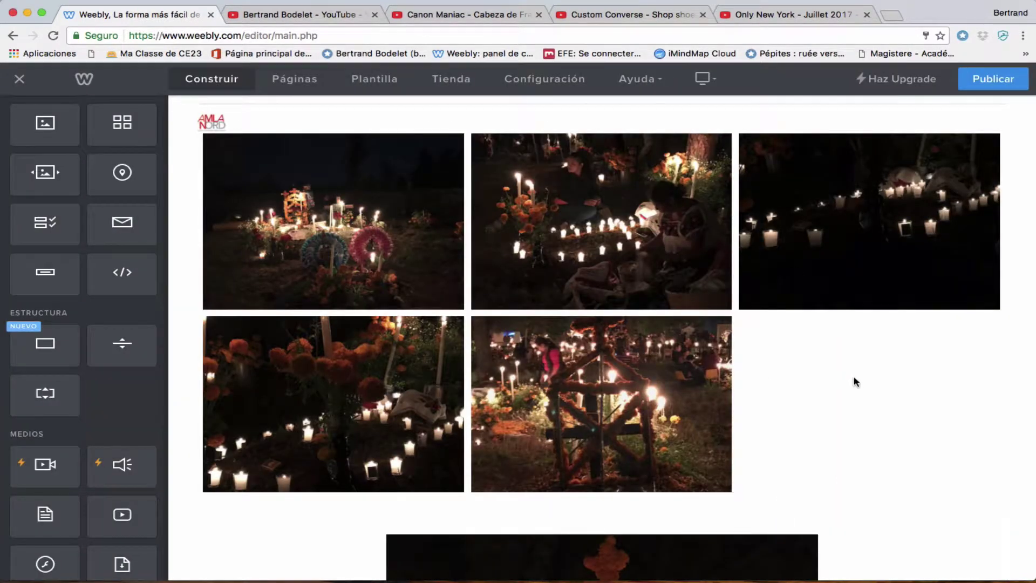
# Step: Preview the slideshow by advancing through its photos twice
pyautogui.scroll(-10, 855, 381)
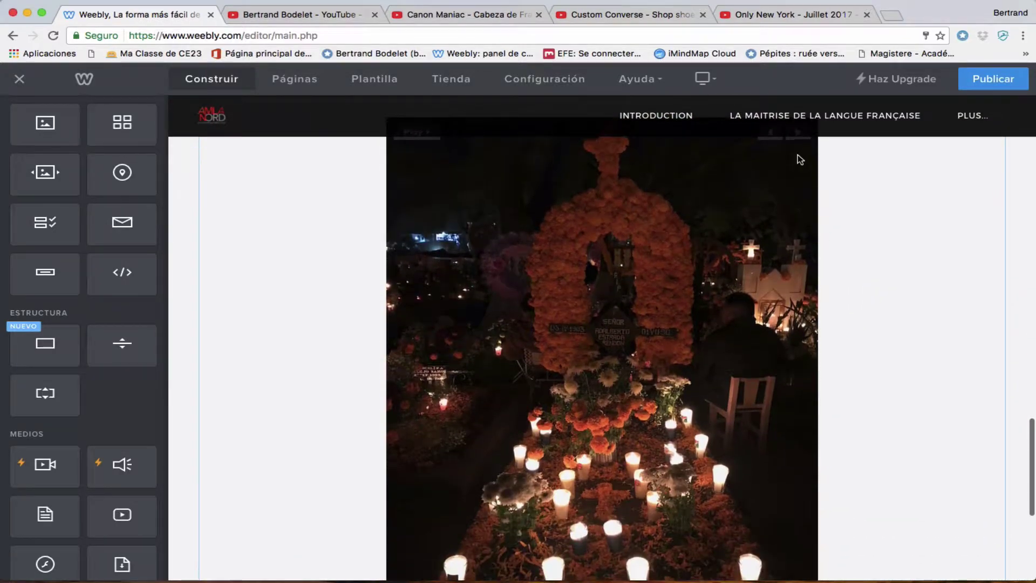
pyautogui.scroll(1, 800, 159)
pyautogui.click(799, 179)
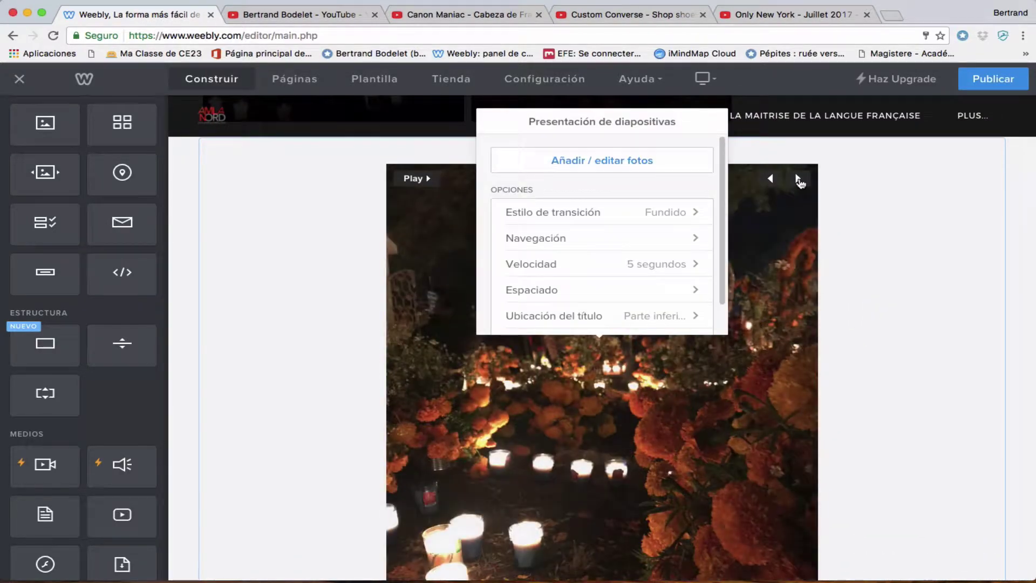
pyautogui.click(799, 179)
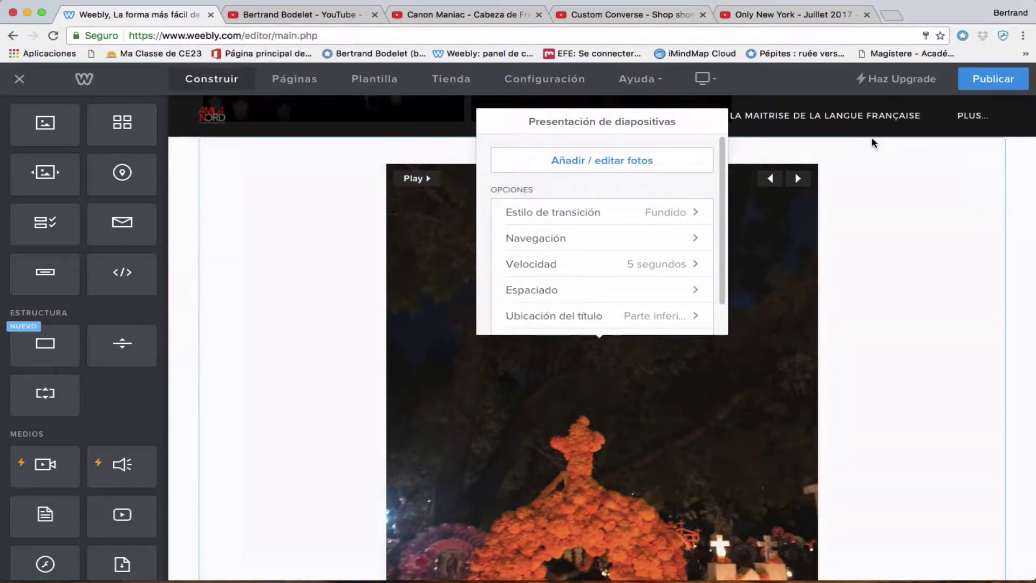
# Step: Close the slideshow settings and look over the page from its header down to the image under Titre 2
pyautogui.scroll(3, 907, 166)
pyautogui.click(882, 201)
pyautogui.scroll(10, 882, 200)
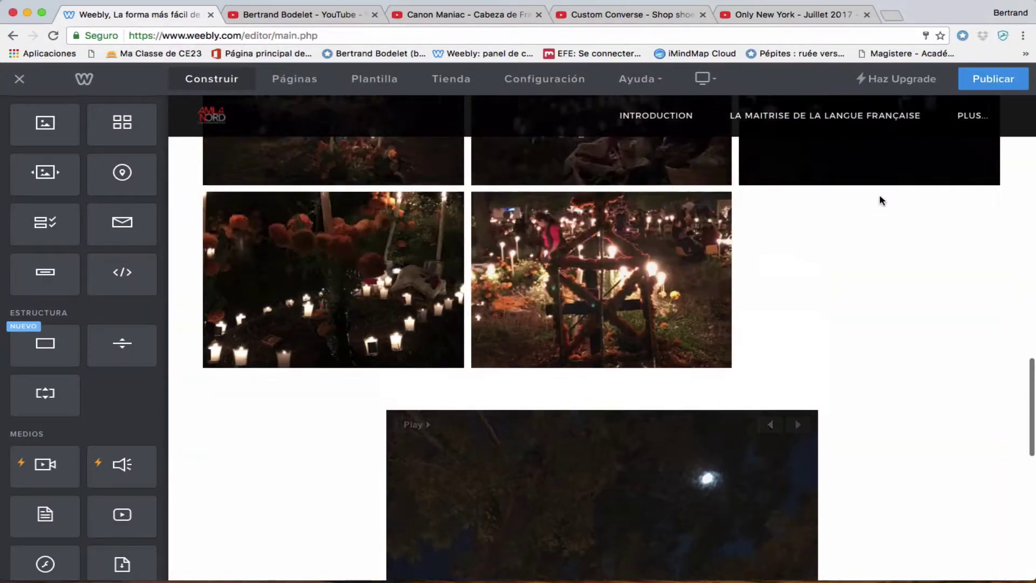
pyautogui.scroll(6, 340, 198)
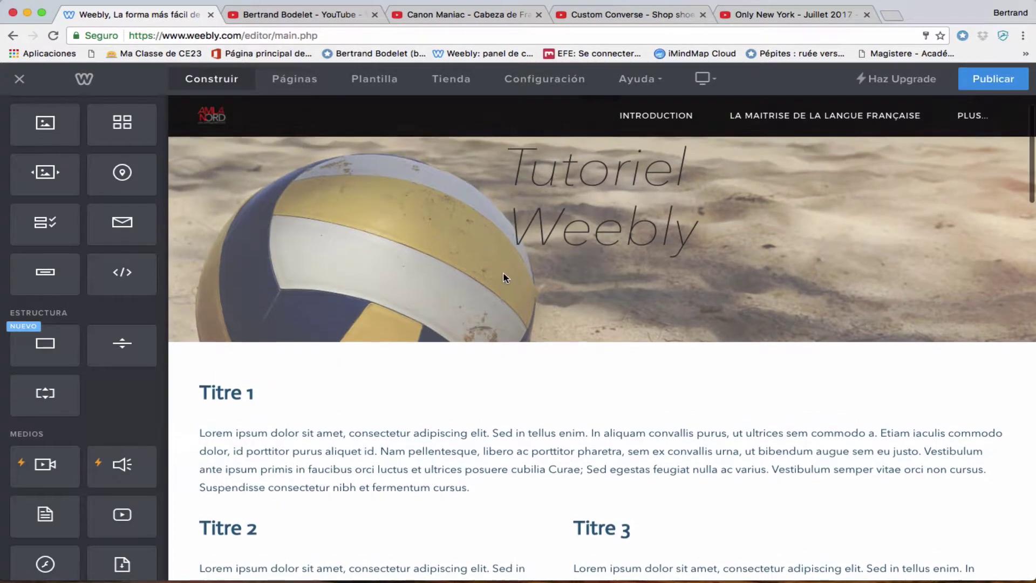
pyautogui.scroll(-3, 475, 264)
pyautogui.scroll(-3, 436, 267)
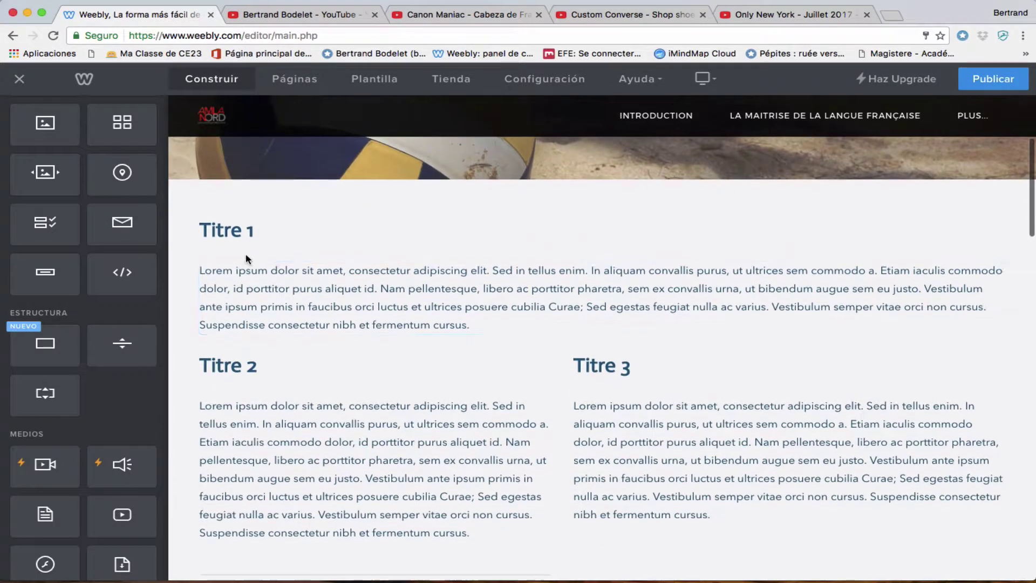
pyautogui.scroll(-4, 338, 313)
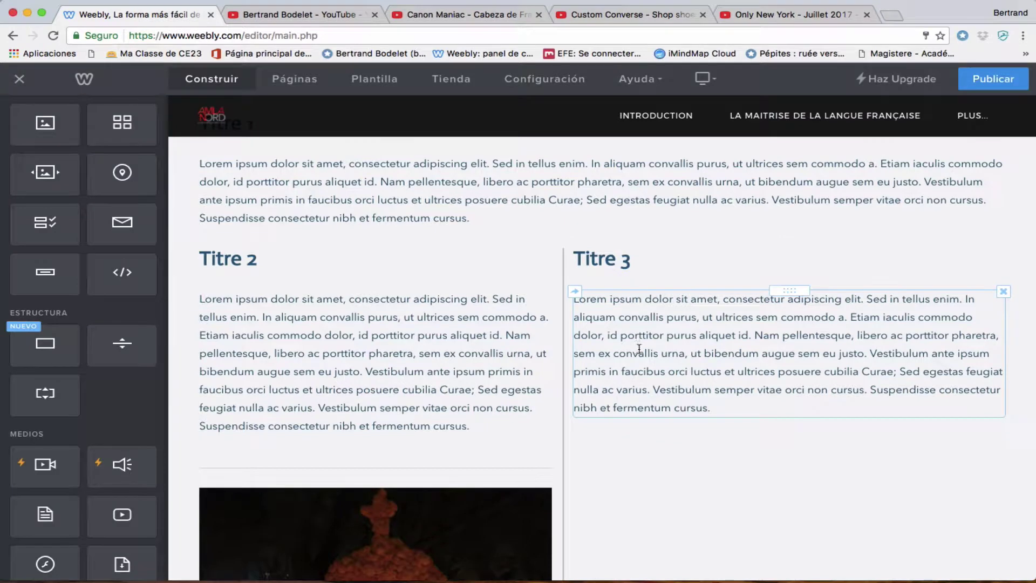
pyautogui.scroll(2, 639, 348)
pyautogui.scroll(-8, 620, 340)
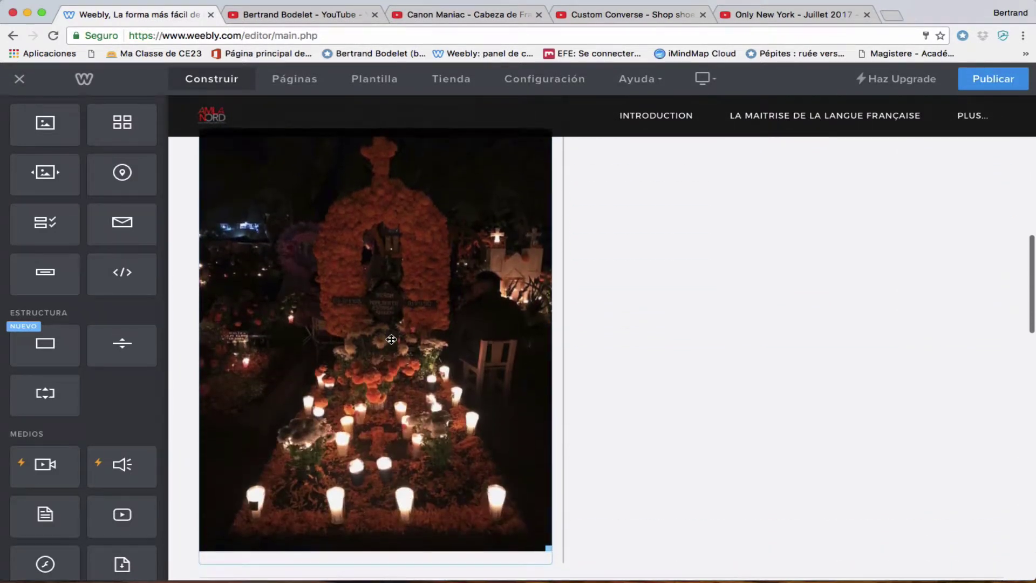
# Step: Shrink the image in the Titre 2 column and place it to the left of that column's paragraph
pyautogui.click(392, 340)
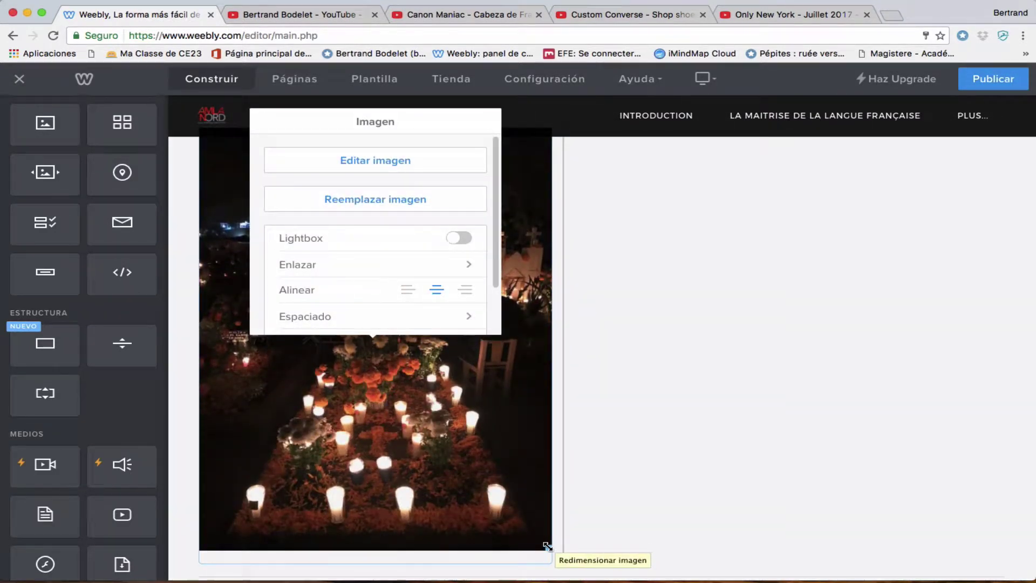
pyautogui.moveTo(548, 547); pyautogui.dragTo(481, 377)
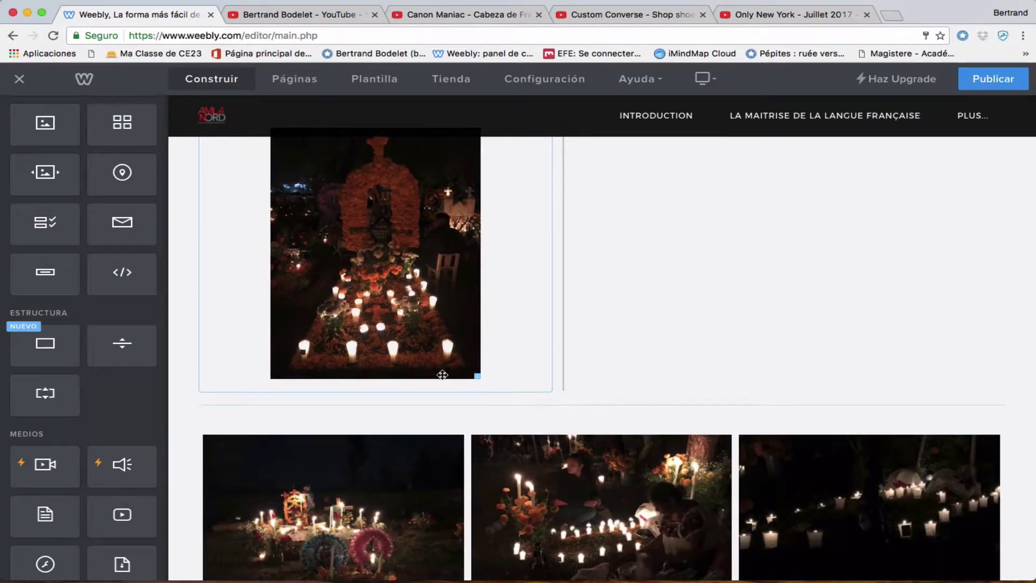
pyautogui.scroll(3, 669, 351)
pyautogui.scroll(1, 680, 378)
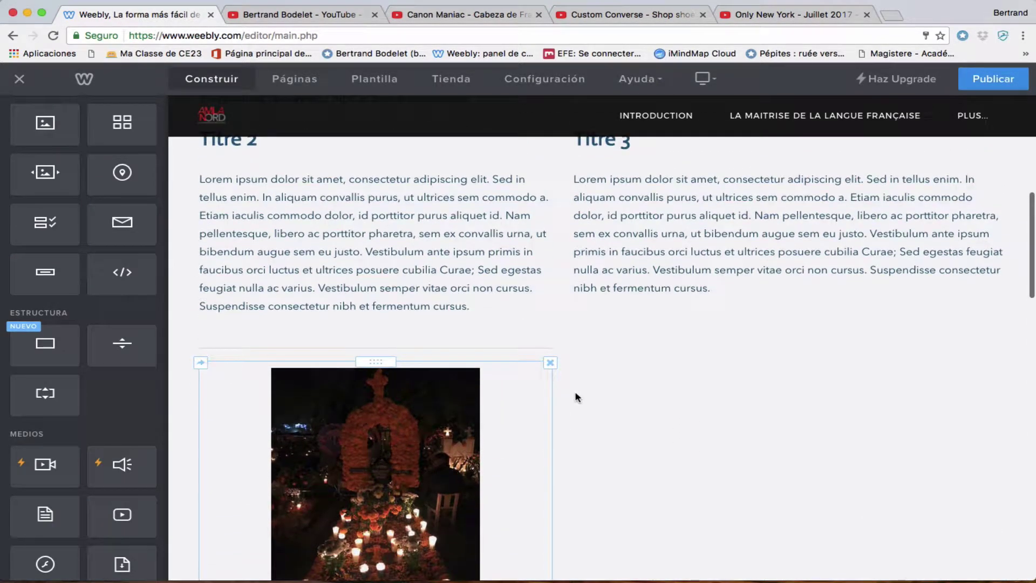
pyautogui.moveTo(366, 358); pyautogui.dragTo(198, 189)
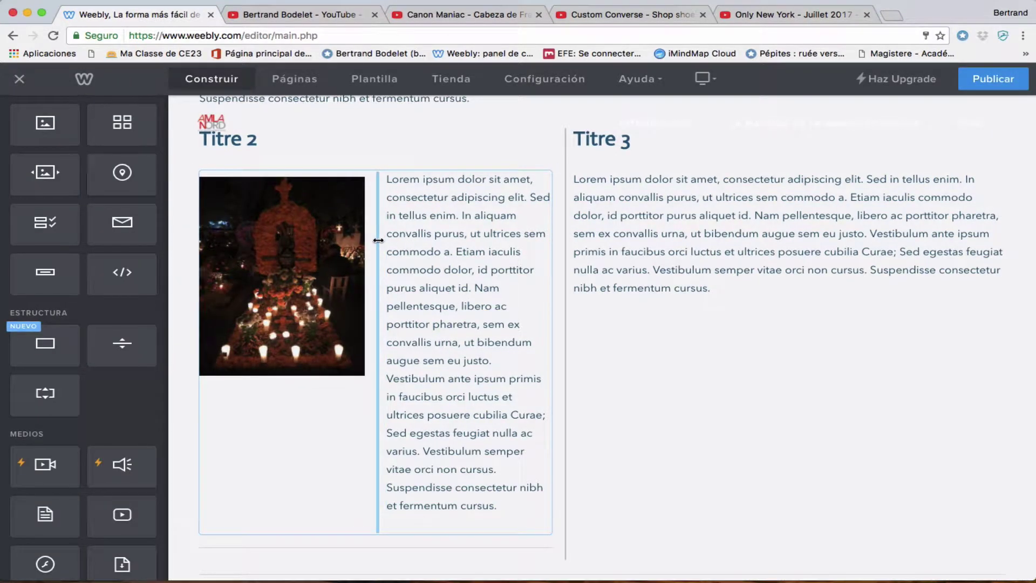
# Step: Narrow the image's column beside the Titre 2 paragraph, and widen the whole Titre 2 column relative to Titre 3
pyautogui.moveTo(380, 241); pyautogui.dragTo(346, 241)
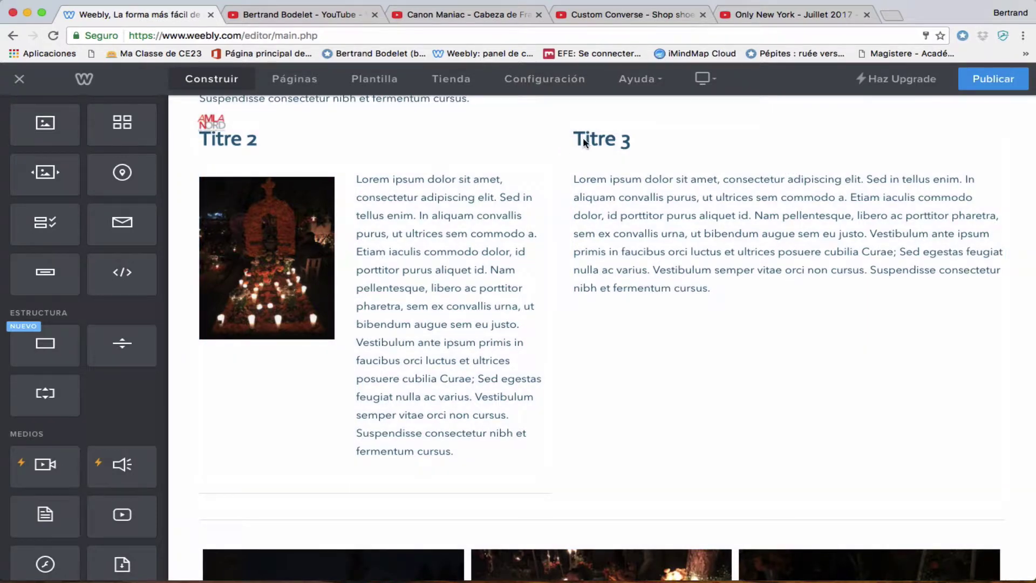
pyautogui.moveTo(562, 223); pyautogui.dragTo(684, 224)
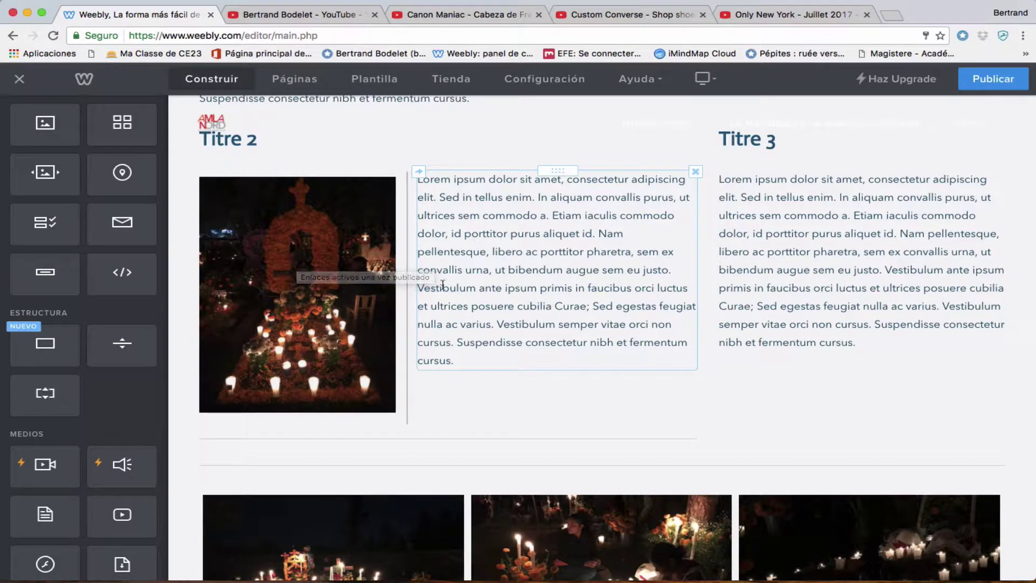
# Step: Add a full-width divider below the slideshow thumbnails at the end of the page
pyautogui.scroll(-10, 637, 222)
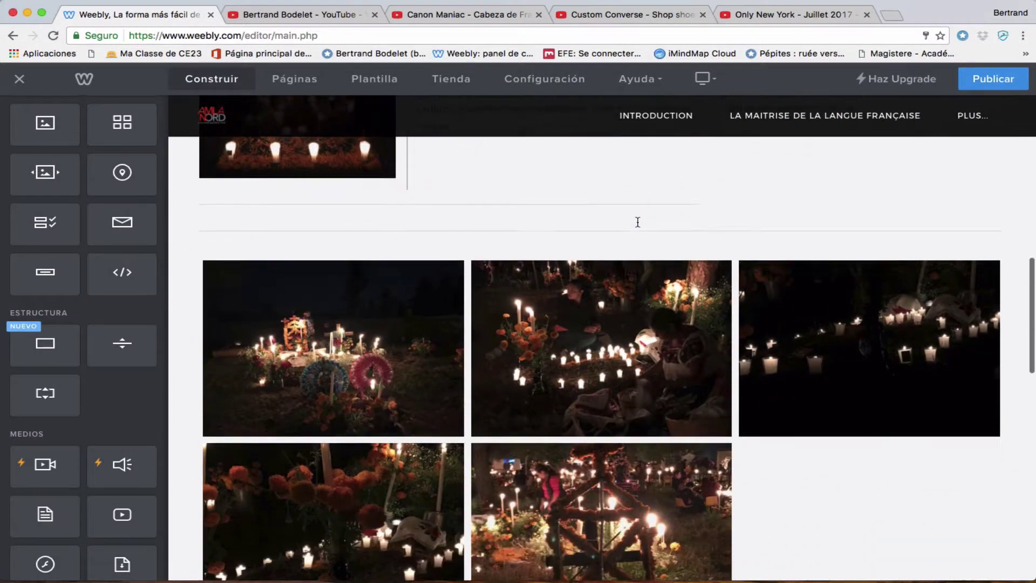
pyautogui.scroll(-5, 637, 221)
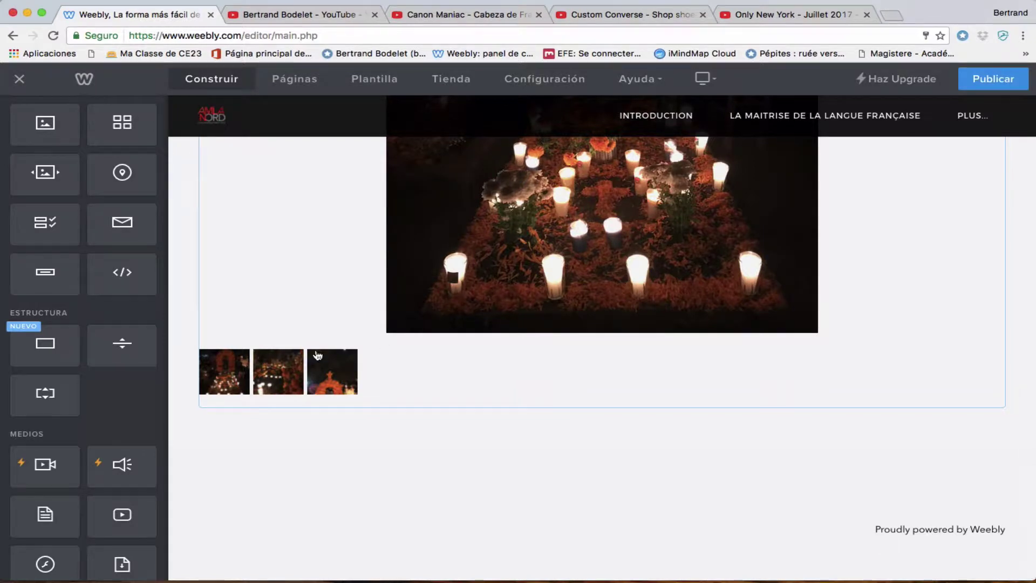
pyautogui.moveTo(121, 343); pyautogui.dragTo(342, 410)
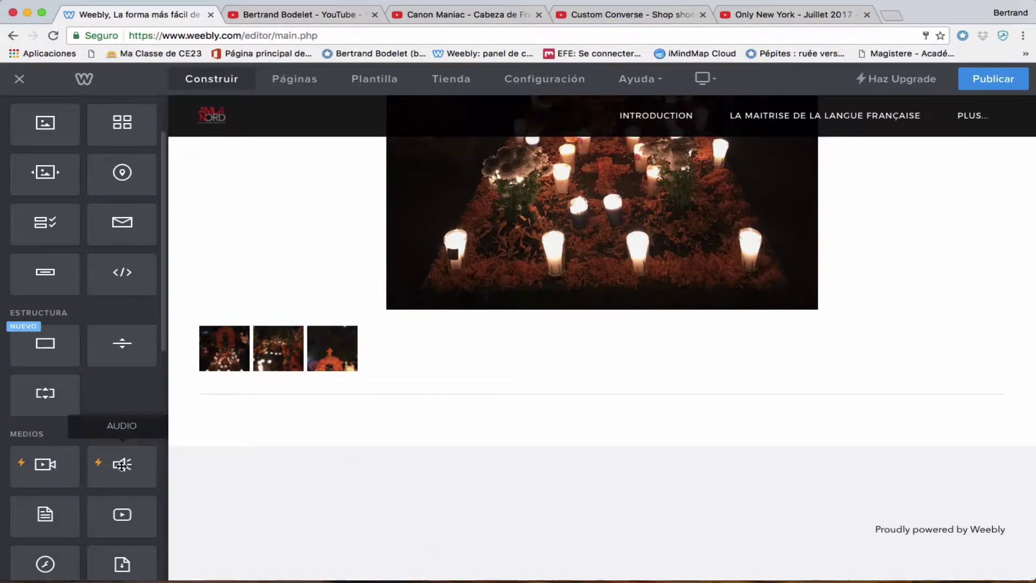
# Step: Add an audio player below the new divider and upload Full.mp3 from the son folder of Tutoriel Weebly
pyautogui.moveTo(122, 466); pyautogui.dragTo(261, 419)
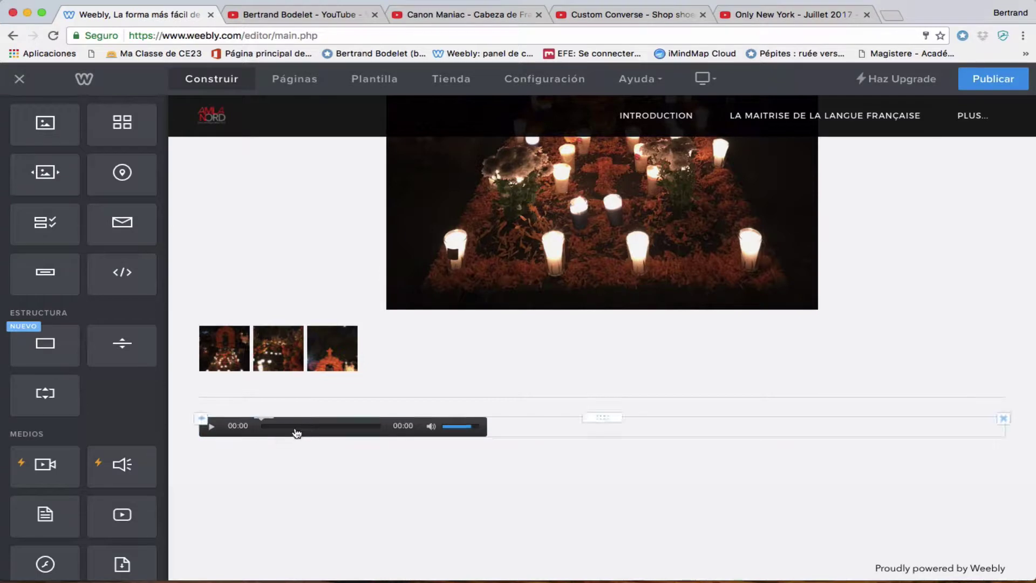
pyautogui.click(584, 246)
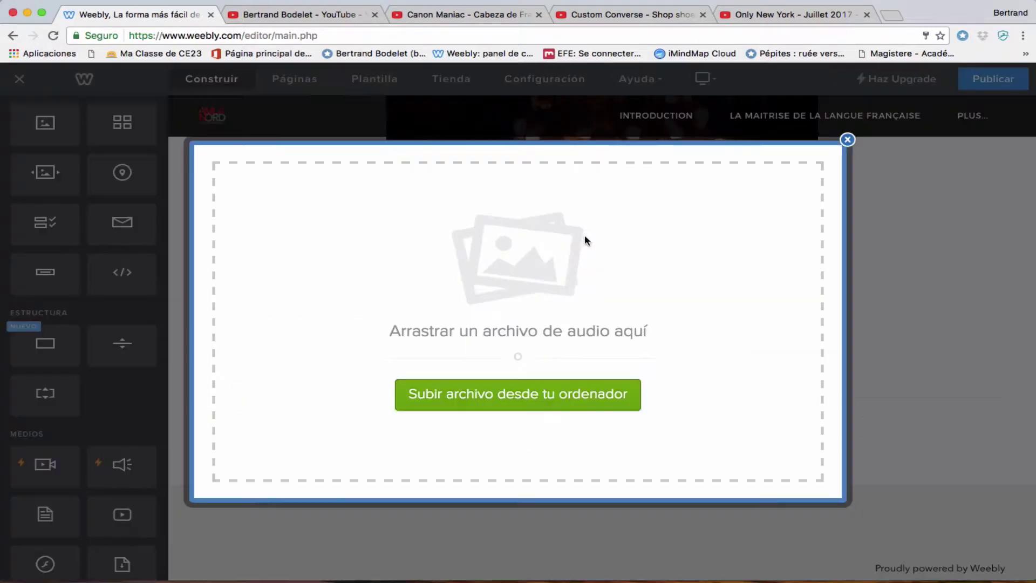
pyautogui.click(531, 393)
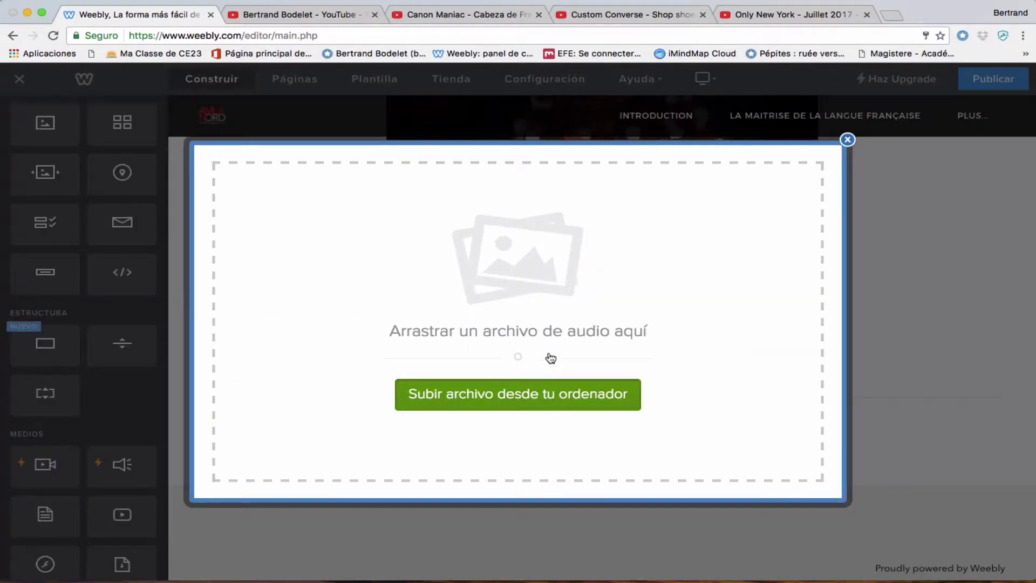
pyautogui.click(535, 78)
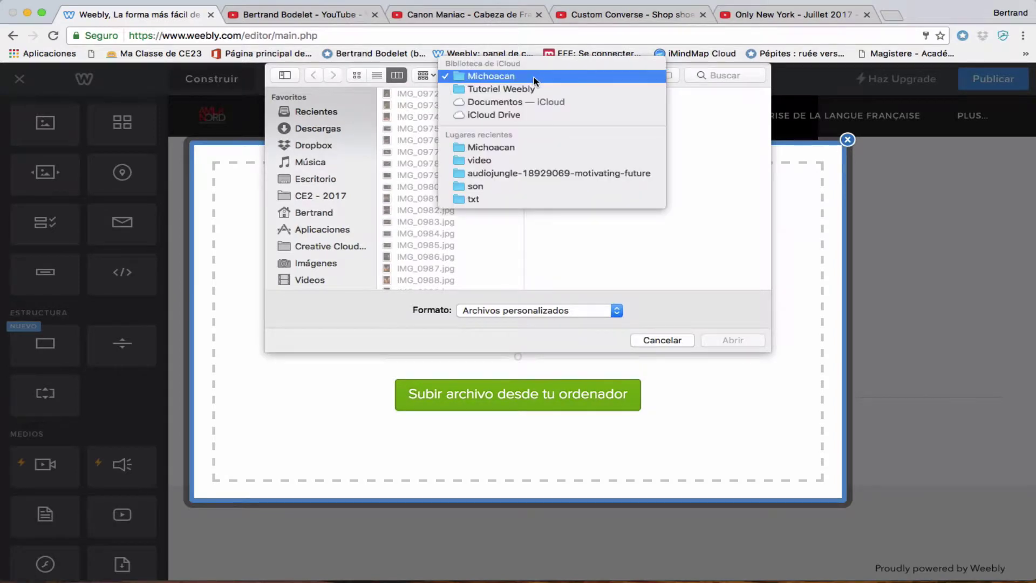
pyautogui.click(505, 92)
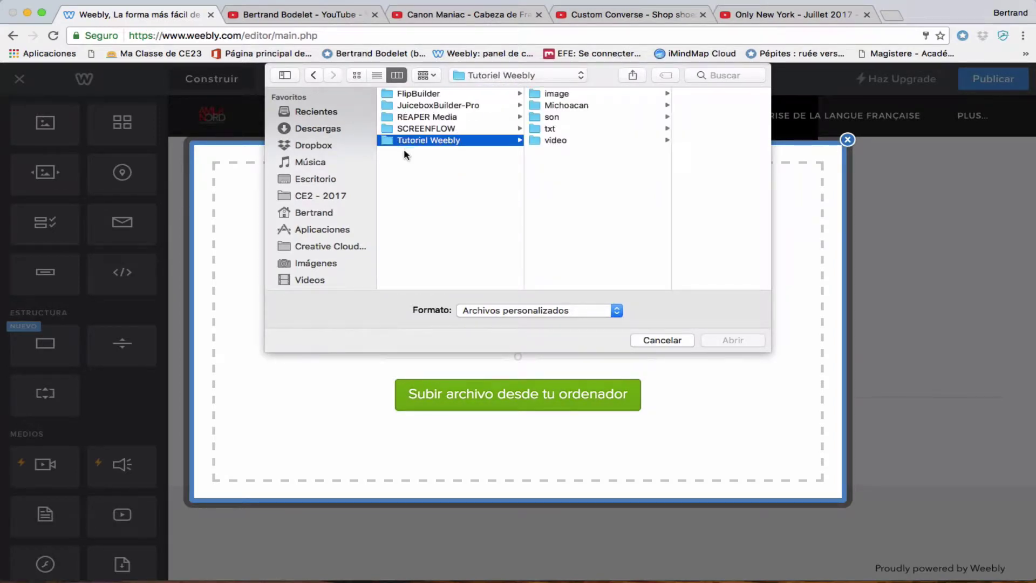
pyautogui.click(550, 118)
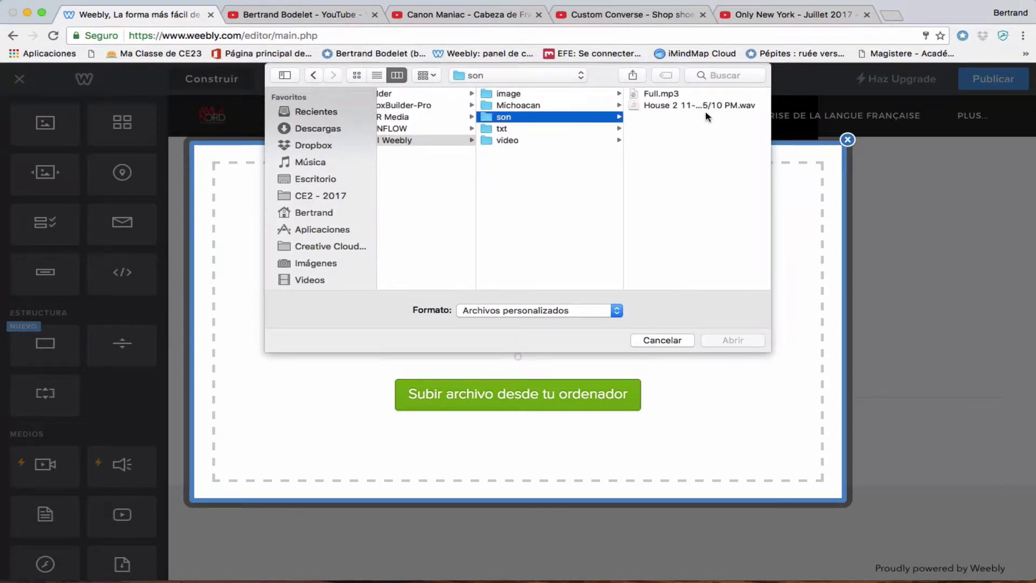
pyautogui.click(653, 94)
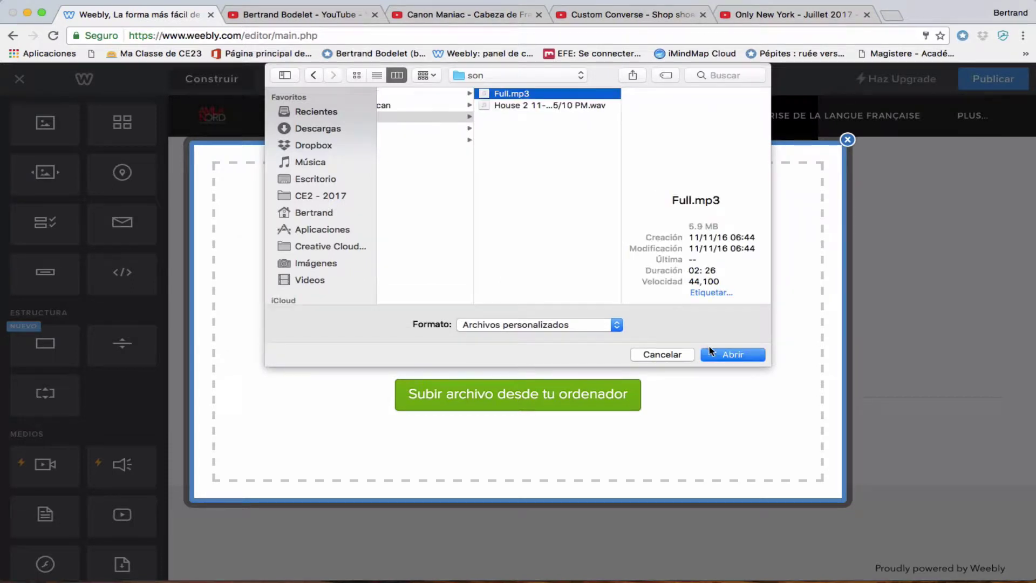
pyautogui.click(730, 355)
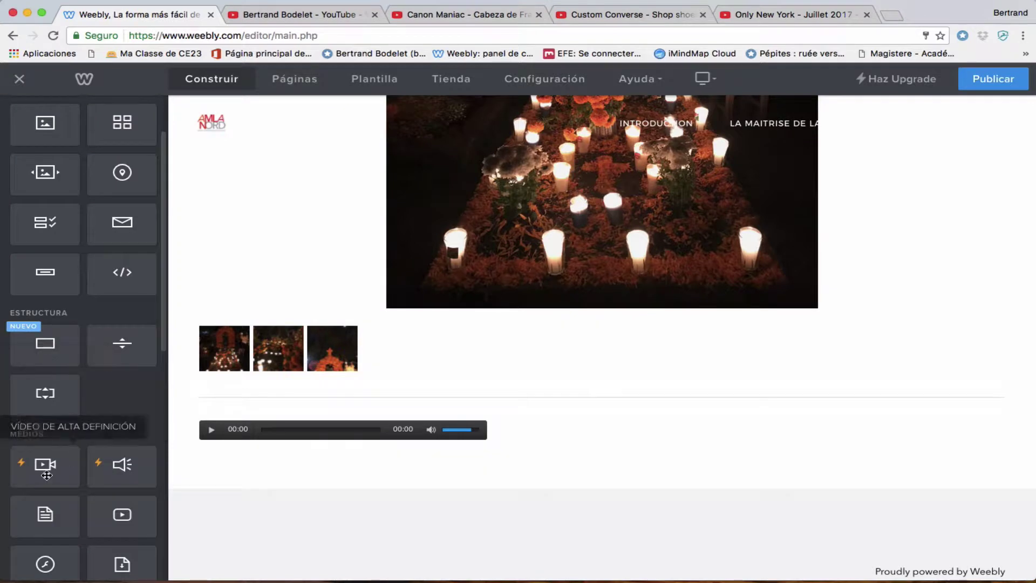
# Step: Add a high-definition video element to the right of the audio player and upload "MyIntro - mp4.mov" from the video folder
pyautogui.moveTo(47, 475); pyautogui.dragTo(812, 447)
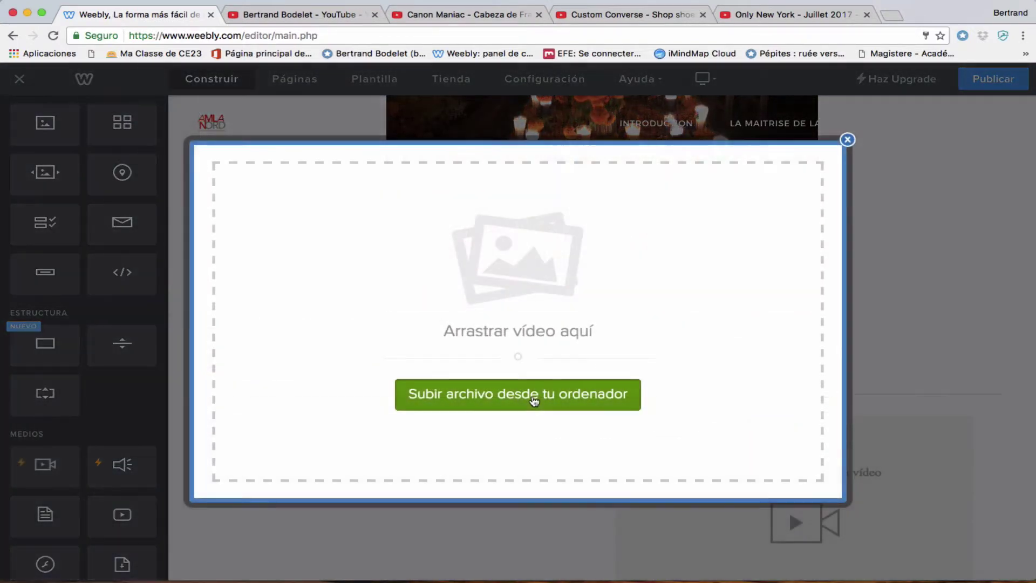
pyautogui.click(533, 397)
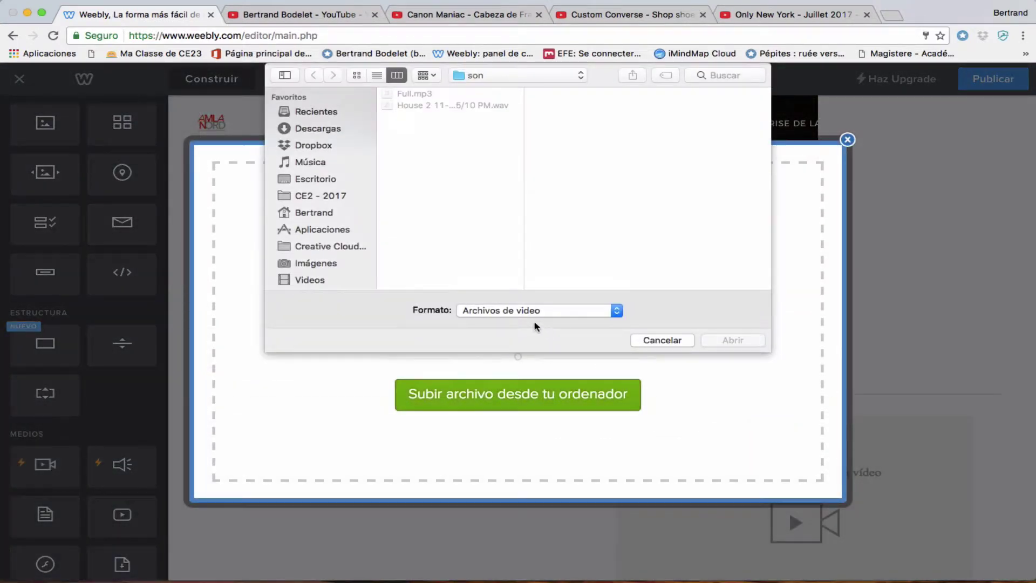
pyautogui.click(515, 75)
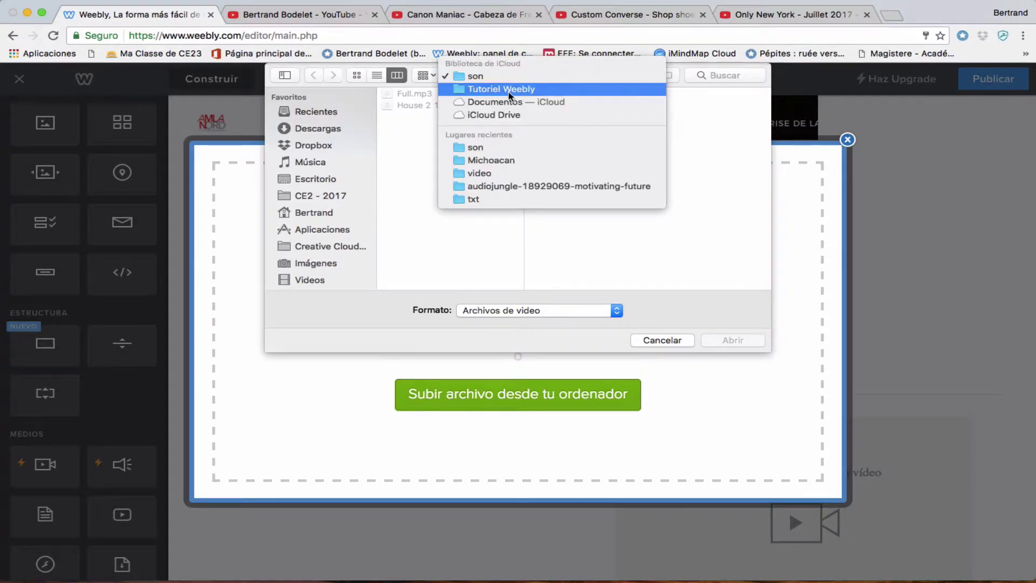
pyautogui.click(494, 88)
pyautogui.click(555, 141)
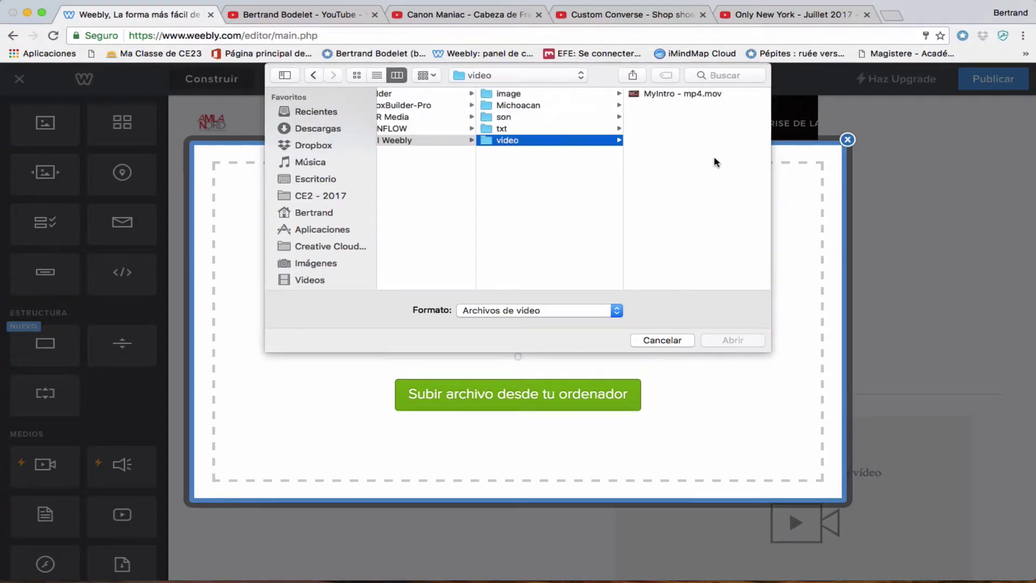
pyautogui.click(657, 95)
pyautogui.click(732, 352)
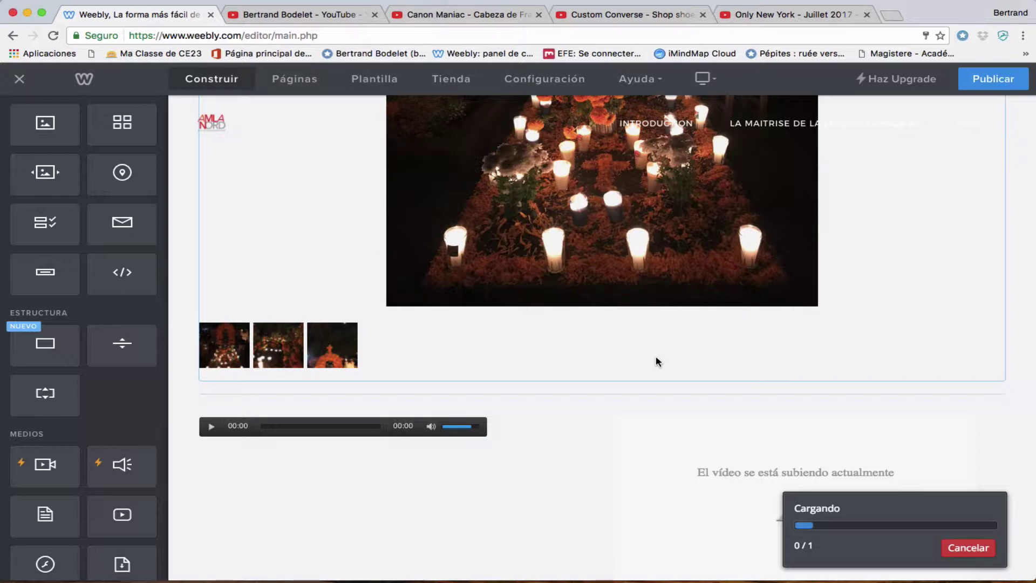
# Step: Add a full-width divider below the audio and video row, with a title element beneath it
pyautogui.scroll(2, 658, 357)
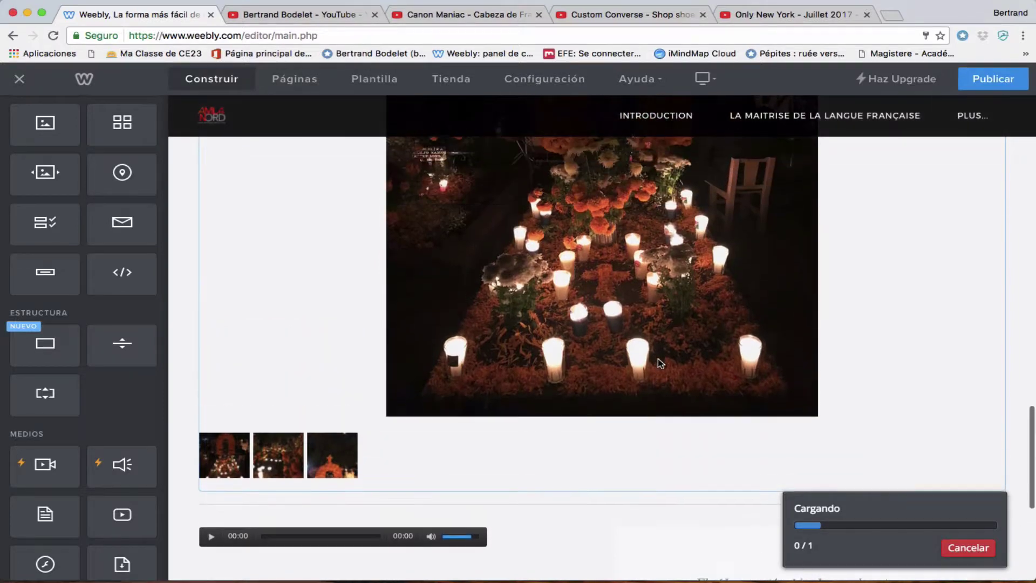
pyautogui.scroll(-4, 658, 358)
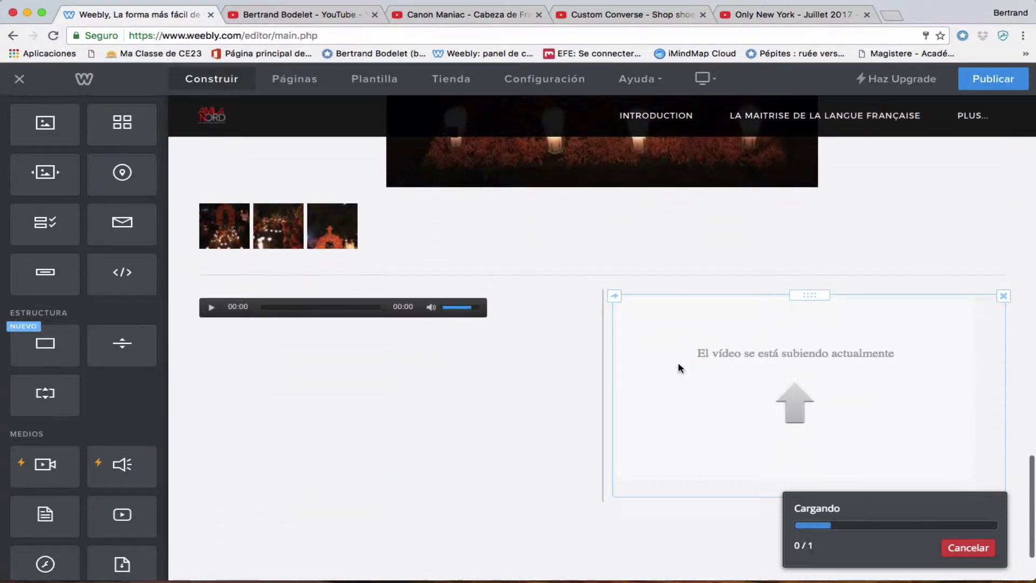
pyautogui.scroll(-1, 597, 381)
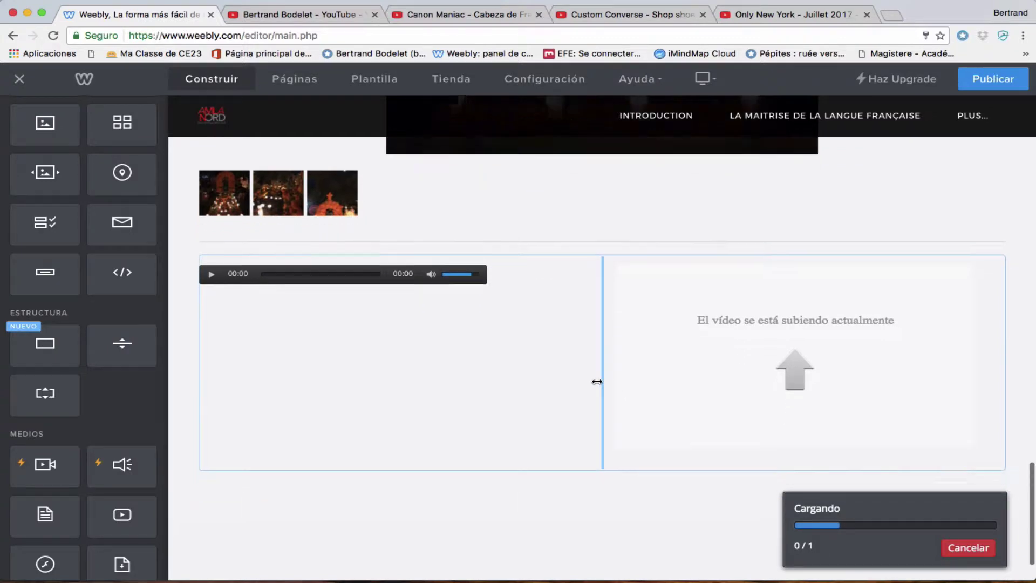
pyautogui.scroll(-2, 526, 340)
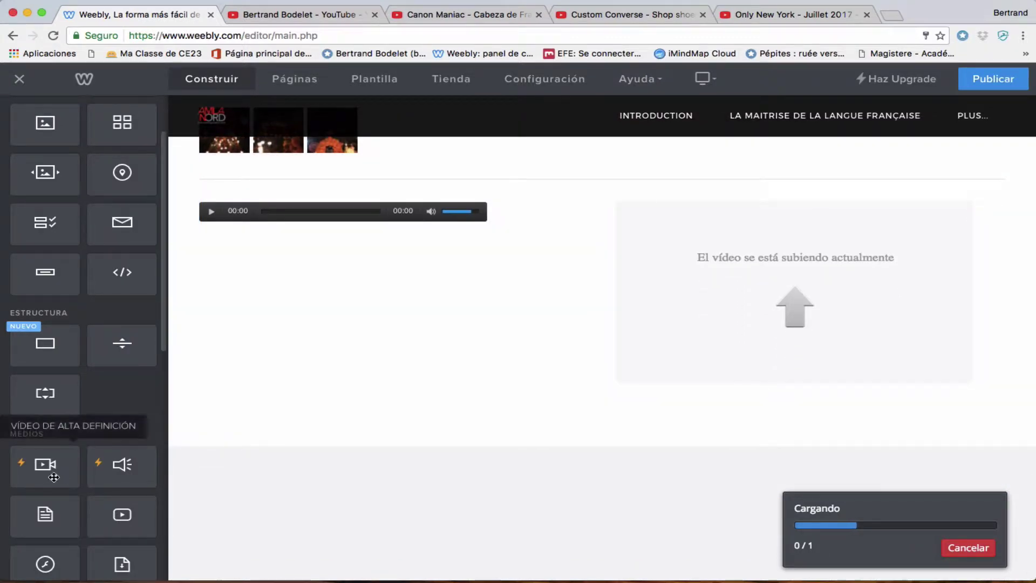
pyautogui.scroll(1, 273, 464)
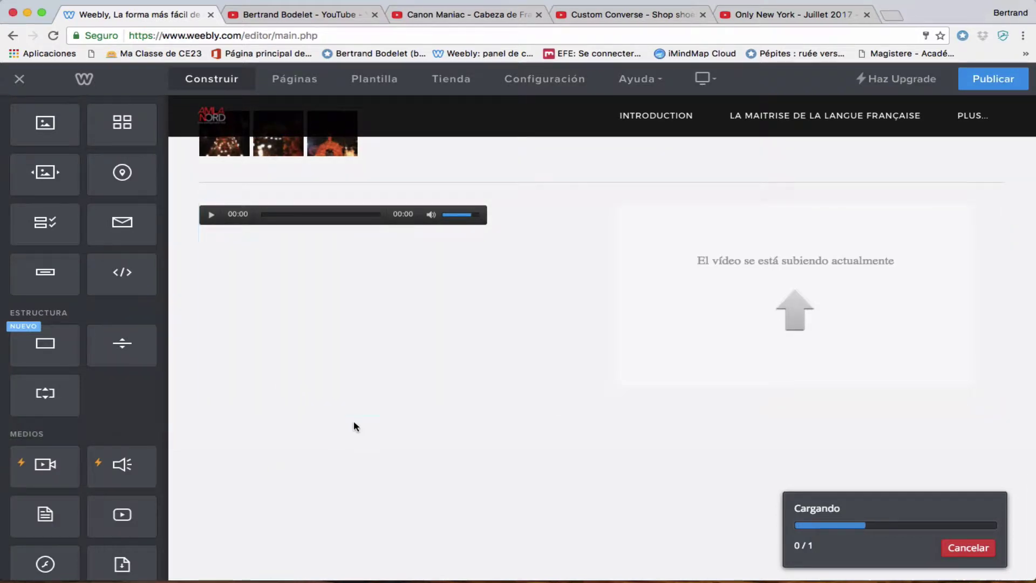
pyautogui.scroll(2, 99, 195)
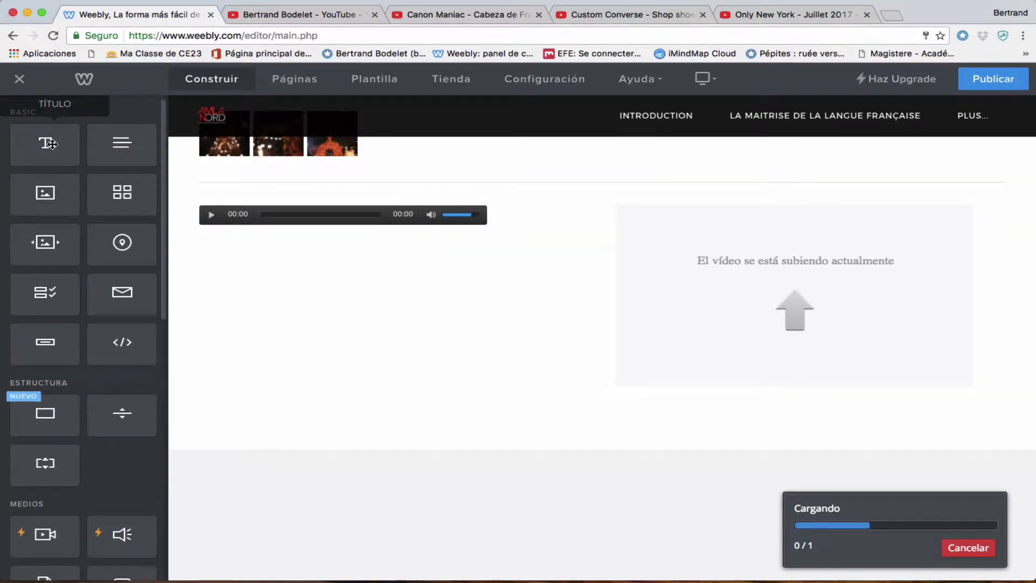
pyautogui.moveTo(122, 413); pyautogui.dragTo(388, 449)
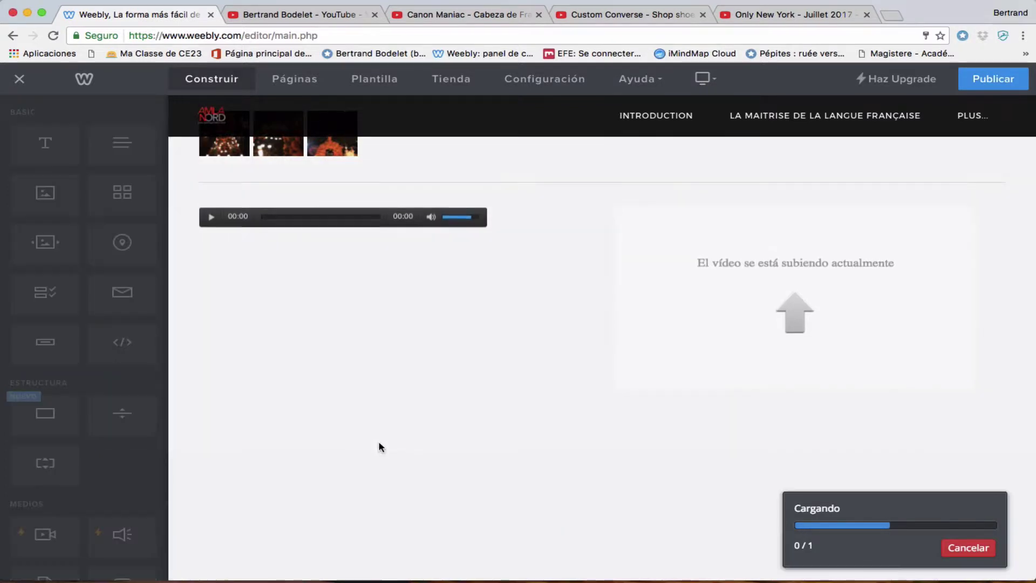
pyautogui.moveTo(67, 163); pyautogui.dragTo(543, 434)
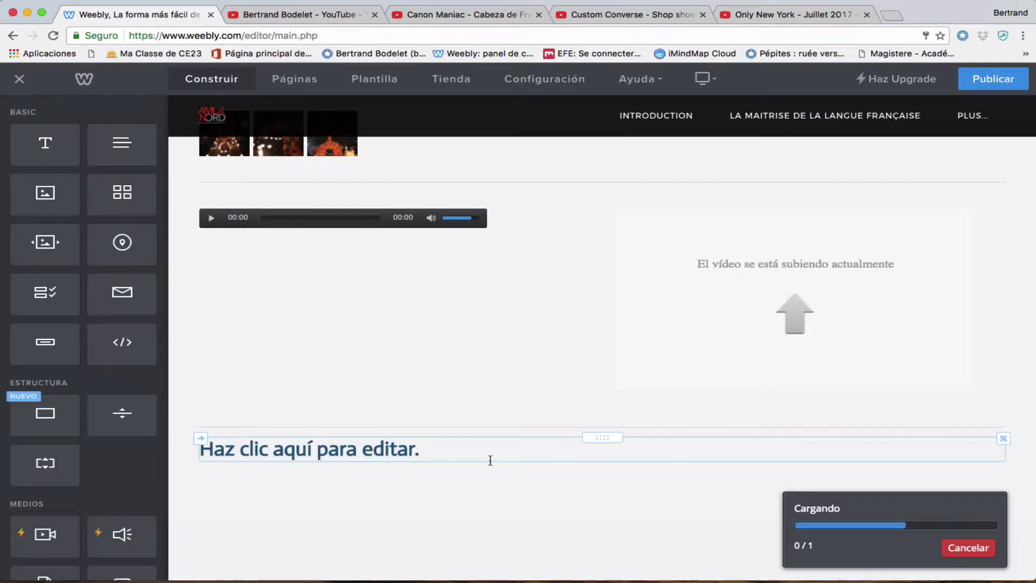
# Step: Replace the placeholder text of the title below the audio and video row with "Mon Canal de YT"
pyautogui.click(459, 450)
pyautogui.moveTo(456, 449); pyautogui.dragTo(184, 458)
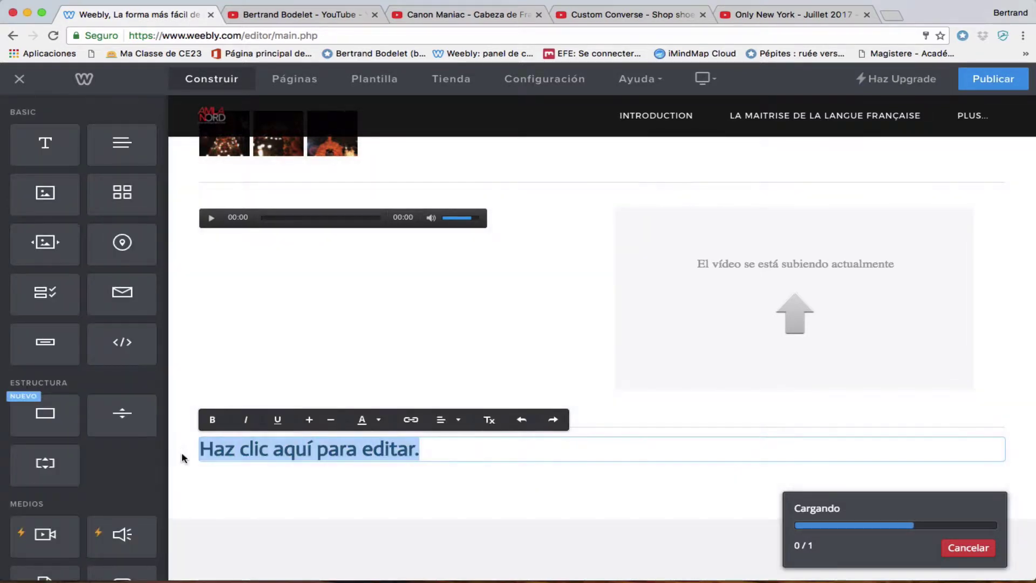
pyautogui.write('Mon')
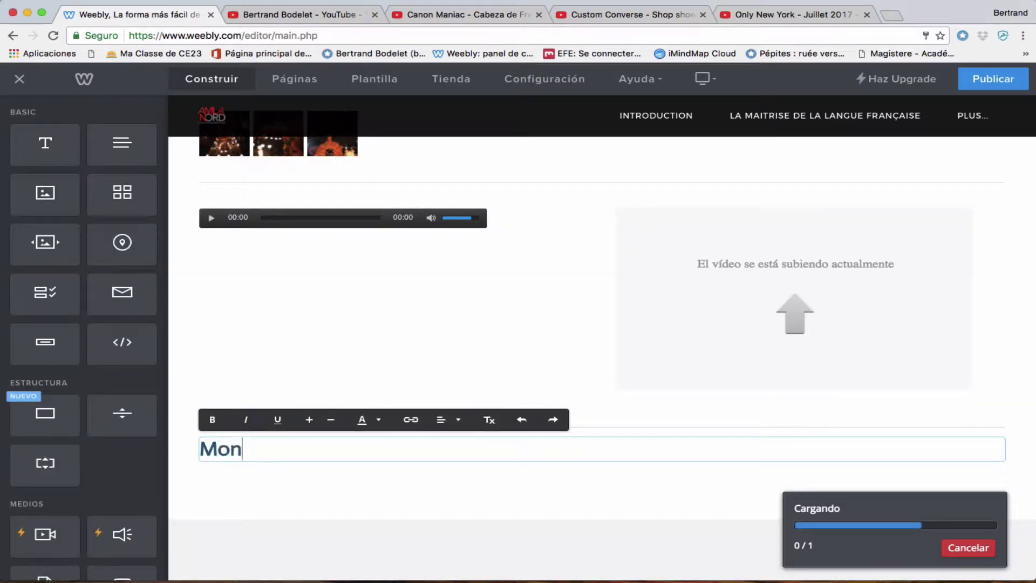
pyautogui.write(' Canal')
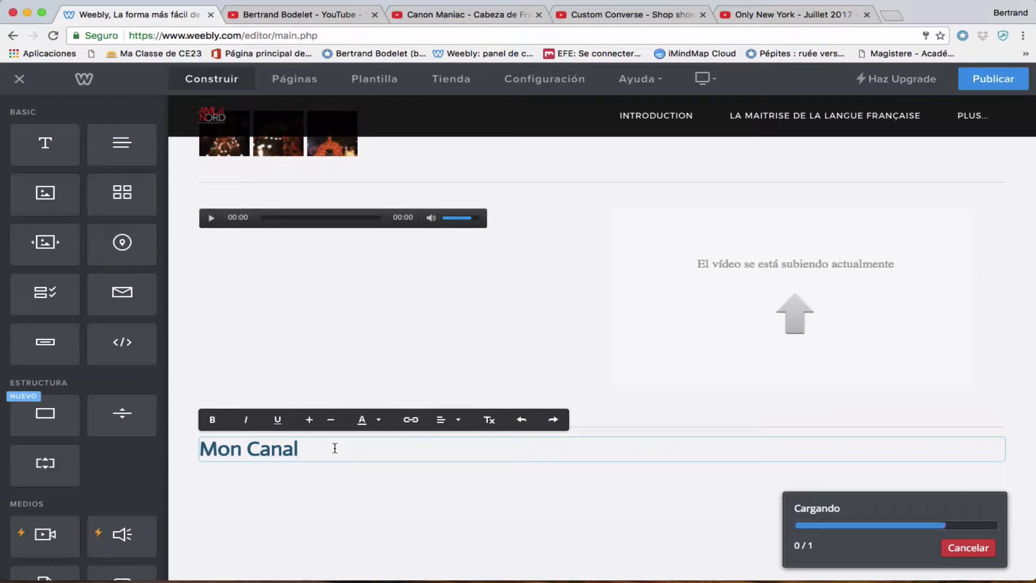
pyautogui.write('de YT')
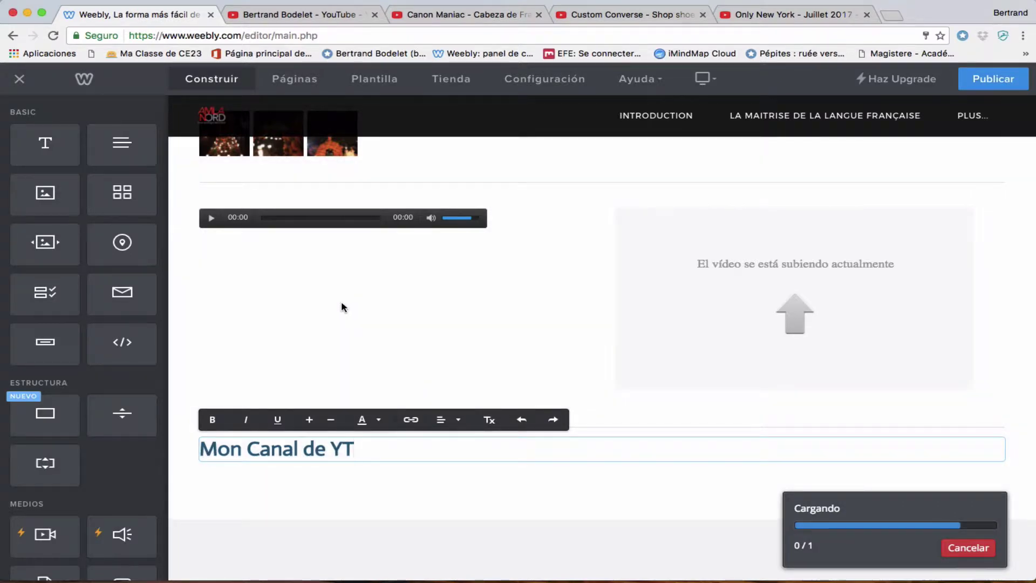
# Step: Link the whole "Mon Canal de YT" title to the website URL copied from the open YouTube channel's videos page
pyautogui.moveTo(225, 448); pyautogui.dragTo(347, 446)
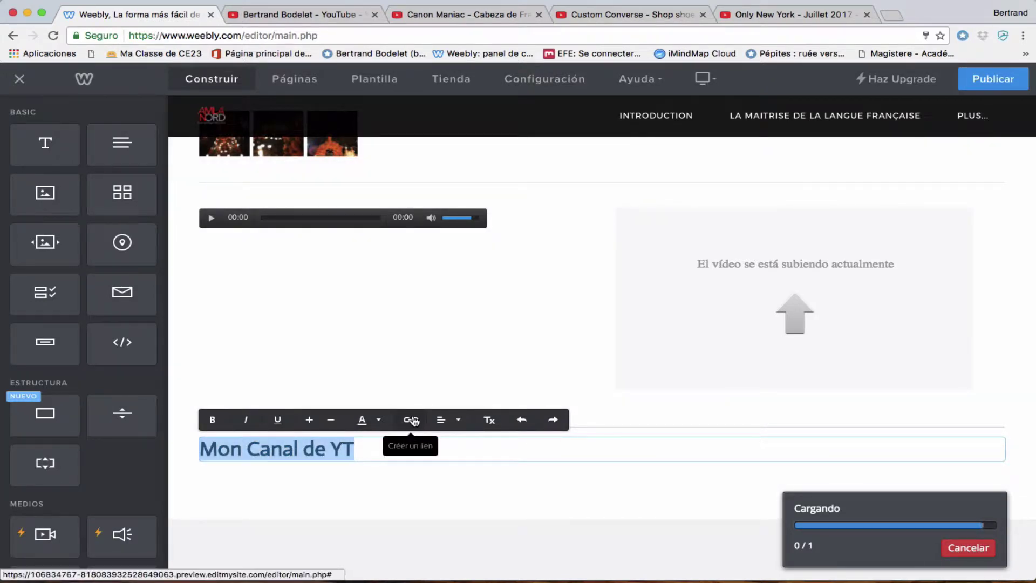
pyautogui.click(306, 15)
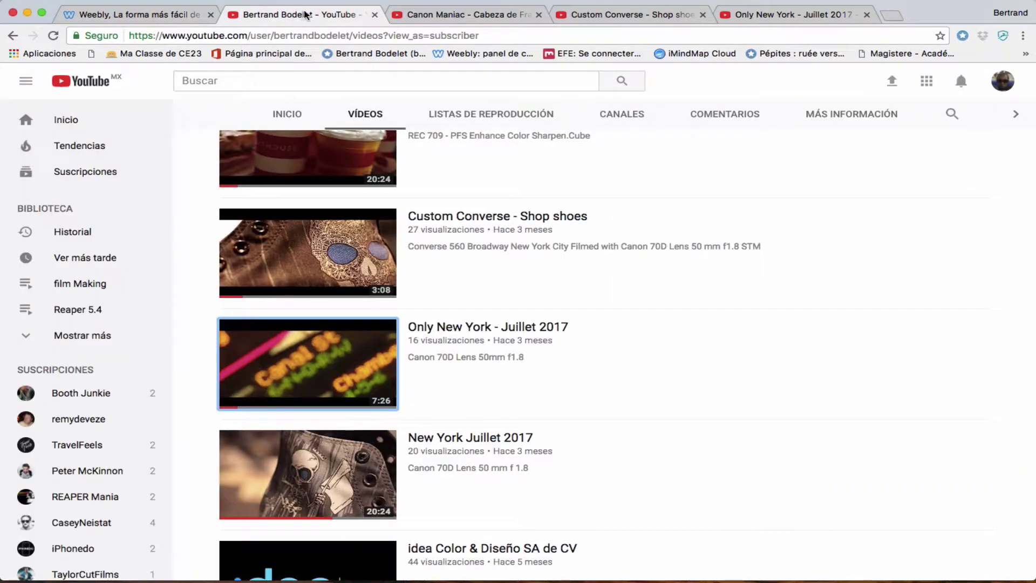
pyautogui.click(418, 38)
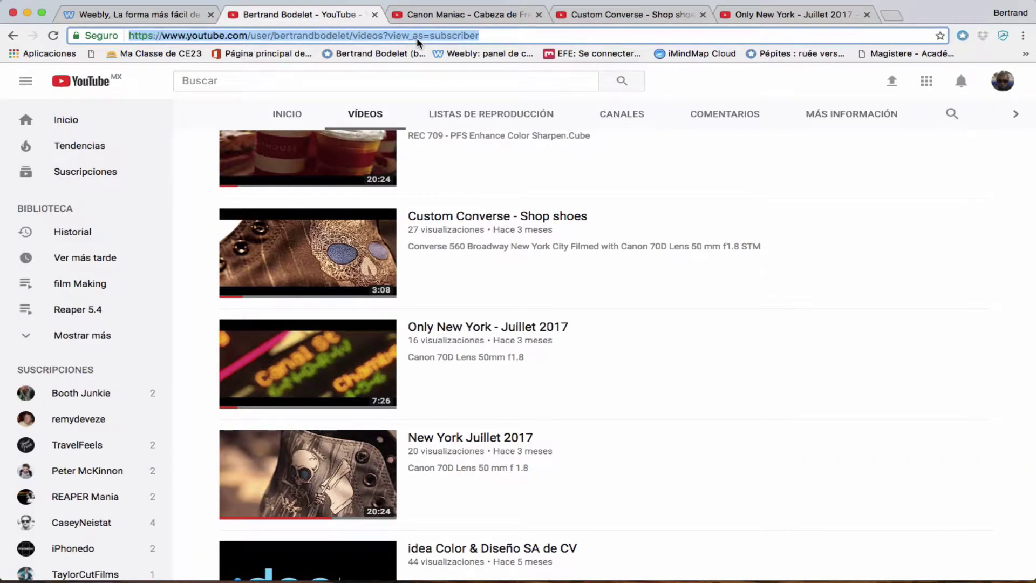
pyautogui.click(135, 14)
pyautogui.click(418, 422)
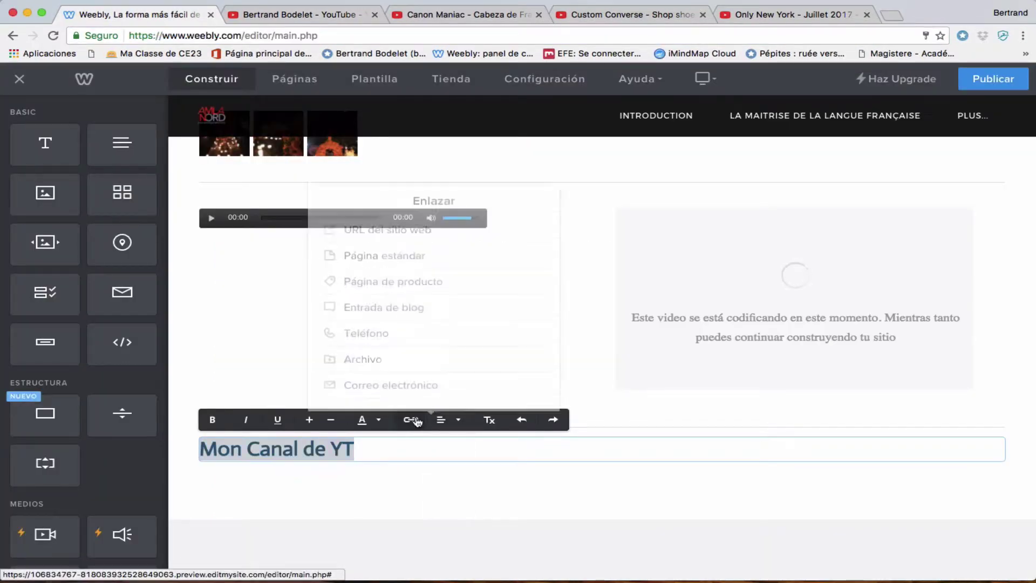
pyautogui.click(420, 218)
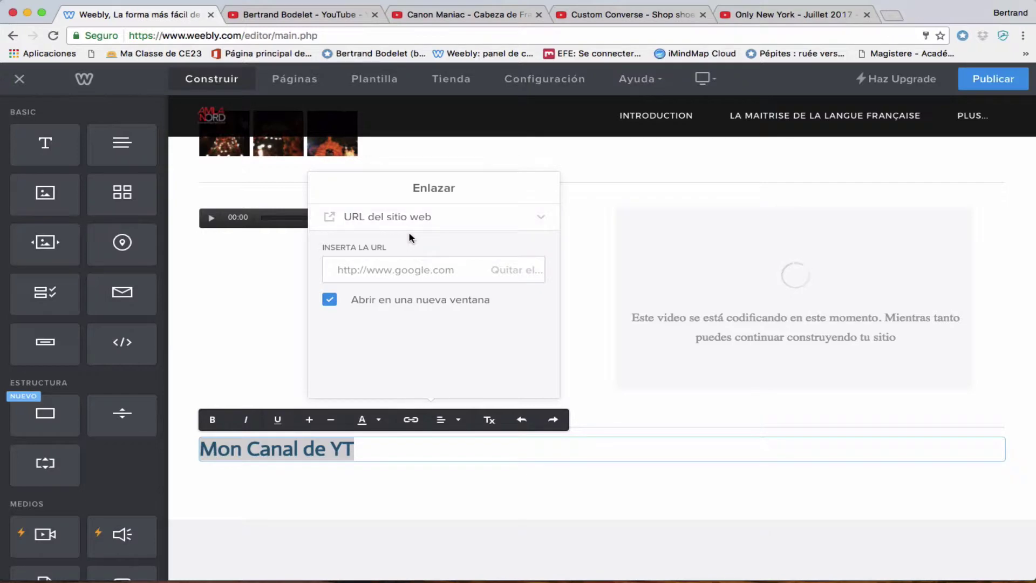
pyautogui.click(397, 224)
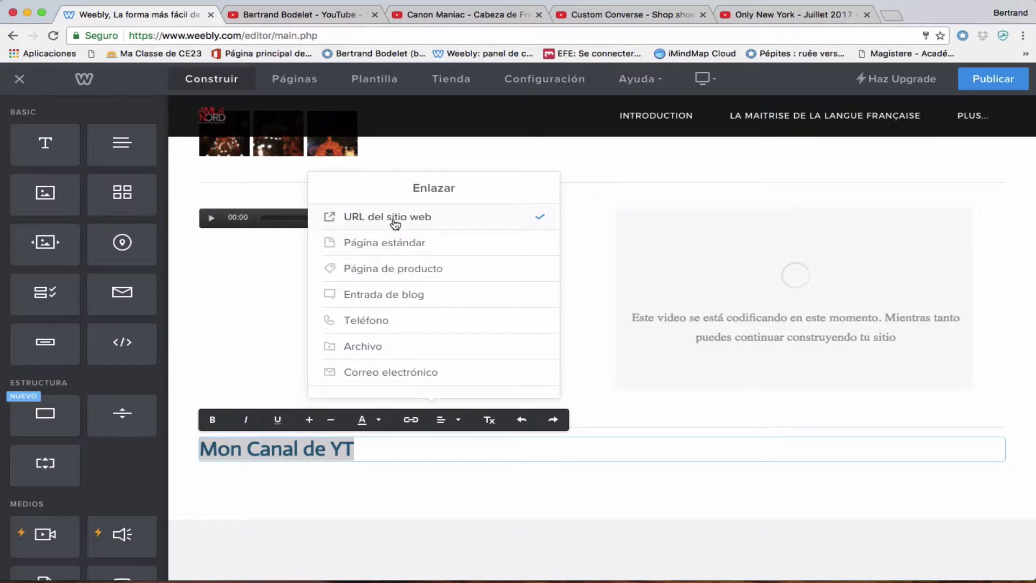
pyautogui.click(396, 221)
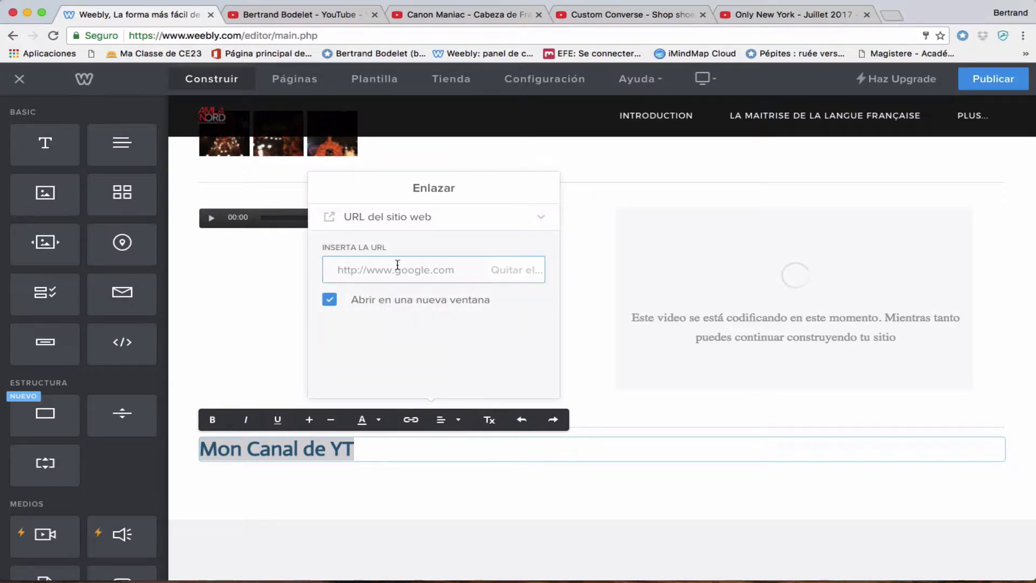
pyautogui.press('super+v')
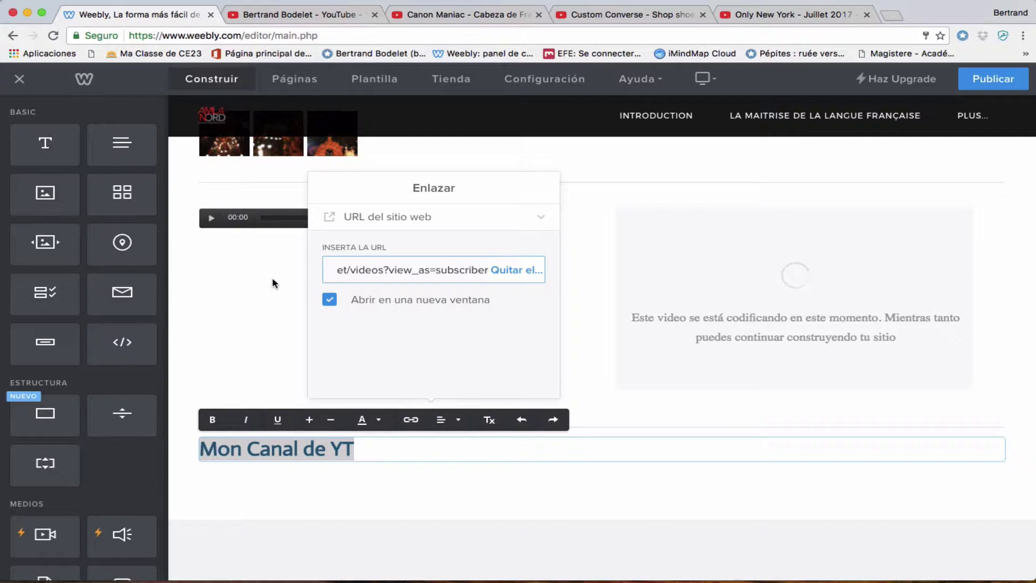
pyautogui.click(293, 326)
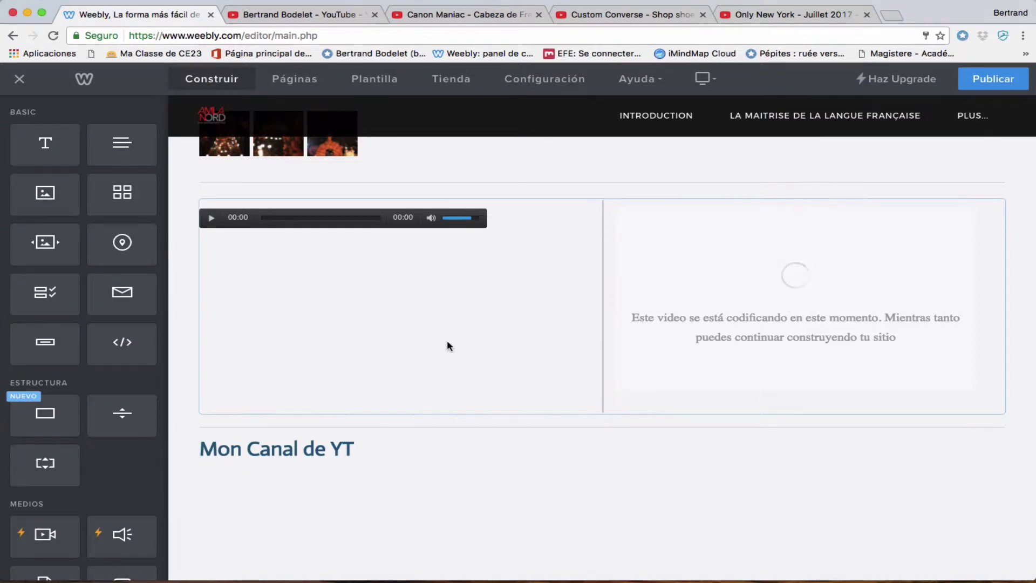
# Step: Add a full-width divider below the "Mon Canal de YT" title
pyautogui.scroll(-2, 440, 346)
pyautogui.scroll(-2, 435, 340)
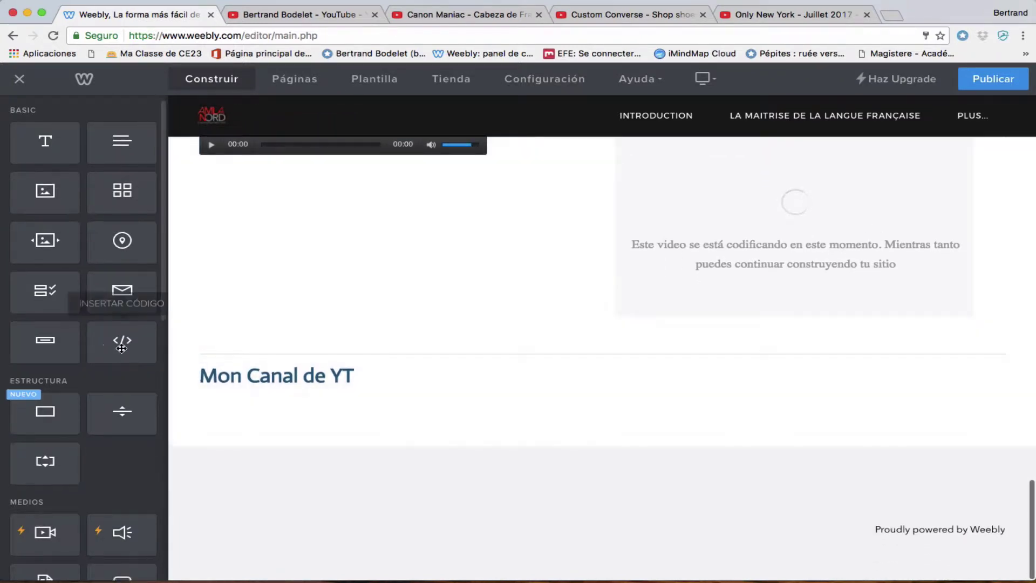
pyautogui.moveTo(122, 413); pyautogui.dragTo(604, 382)
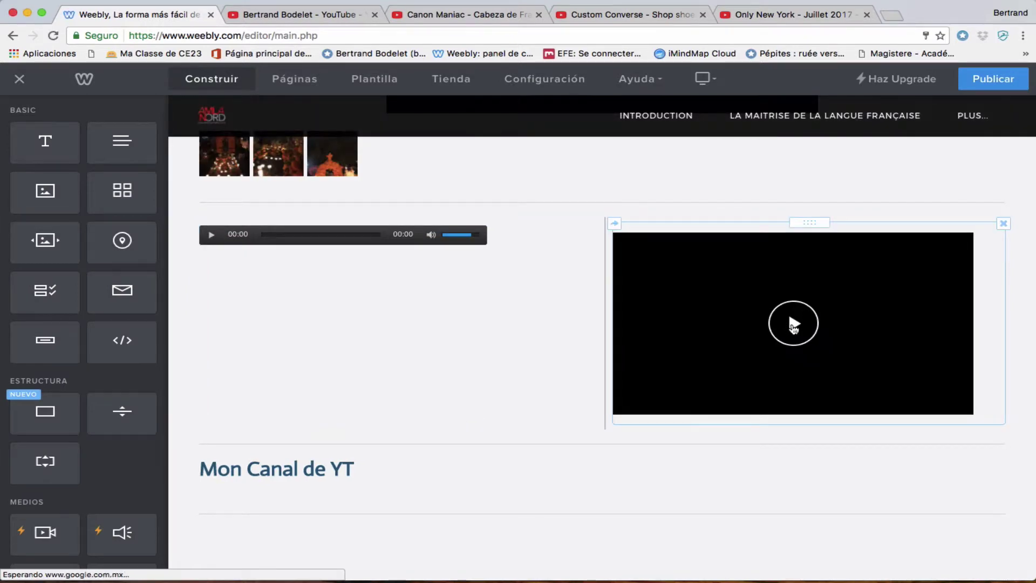
# Step: Play the uploaded high-definition video beside the audio player to check it, and pause it again
pyautogui.click(792, 324)
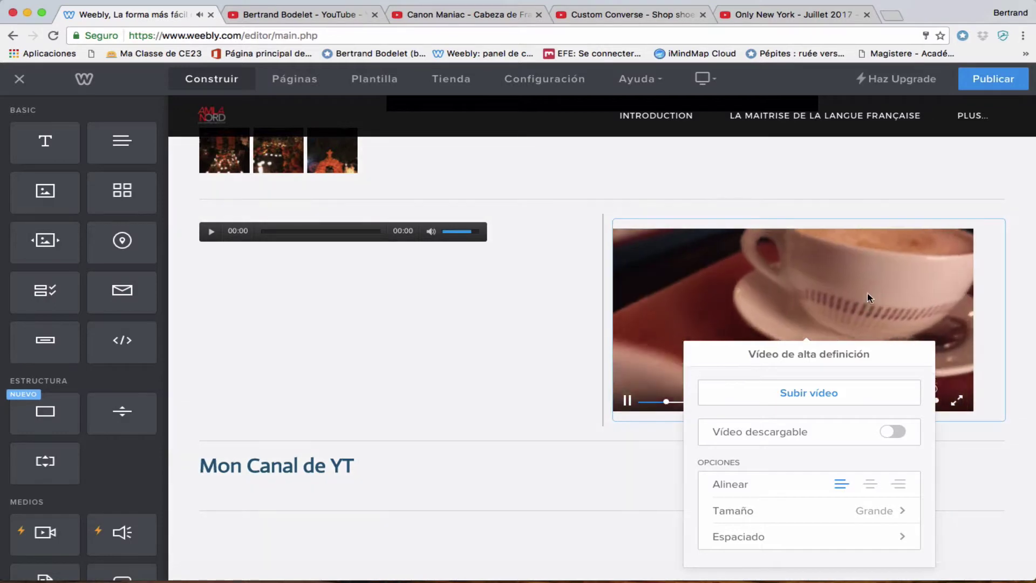
pyautogui.click(868, 293)
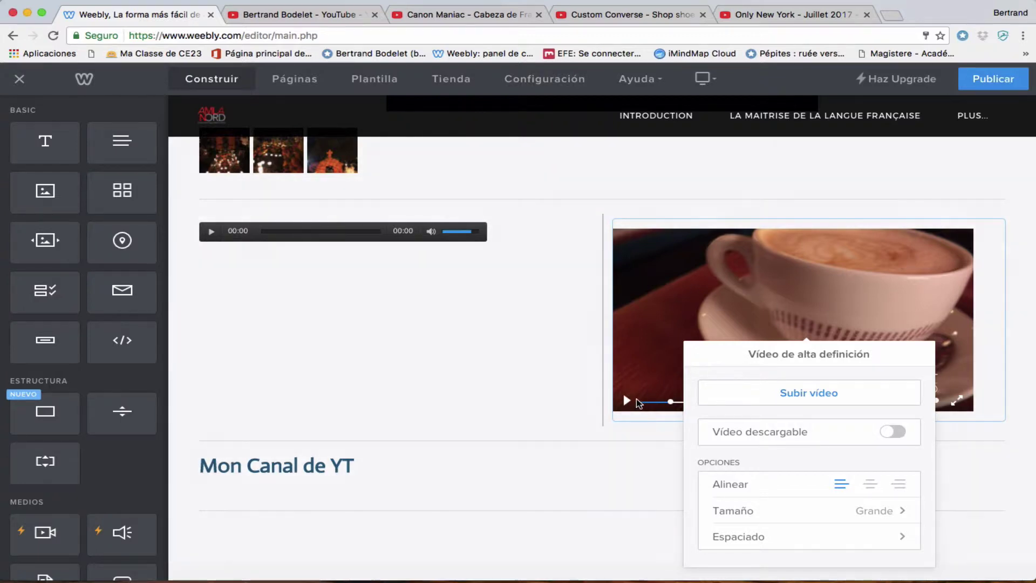
pyautogui.click(627, 402)
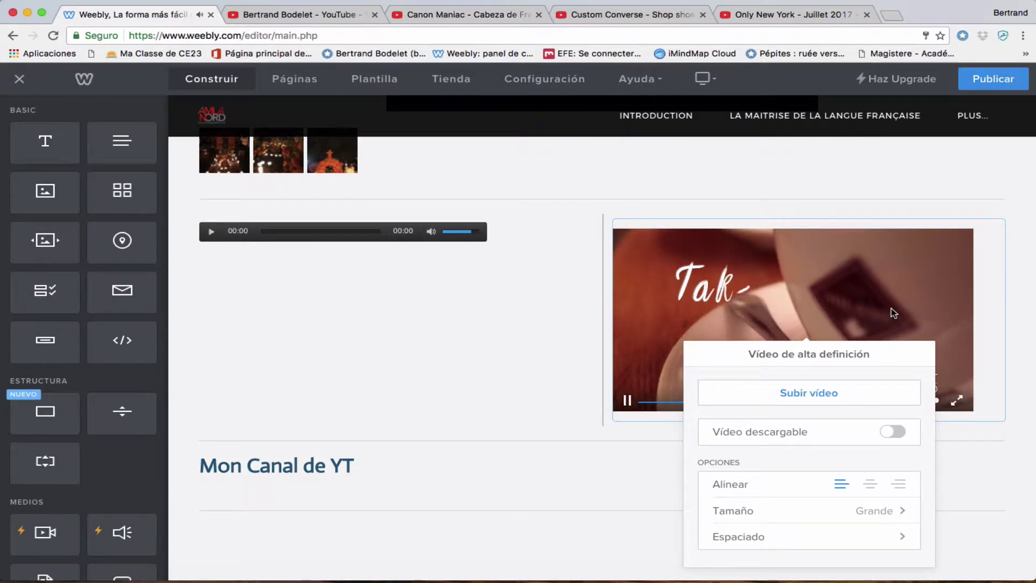
pyautogui.click(861, 197)
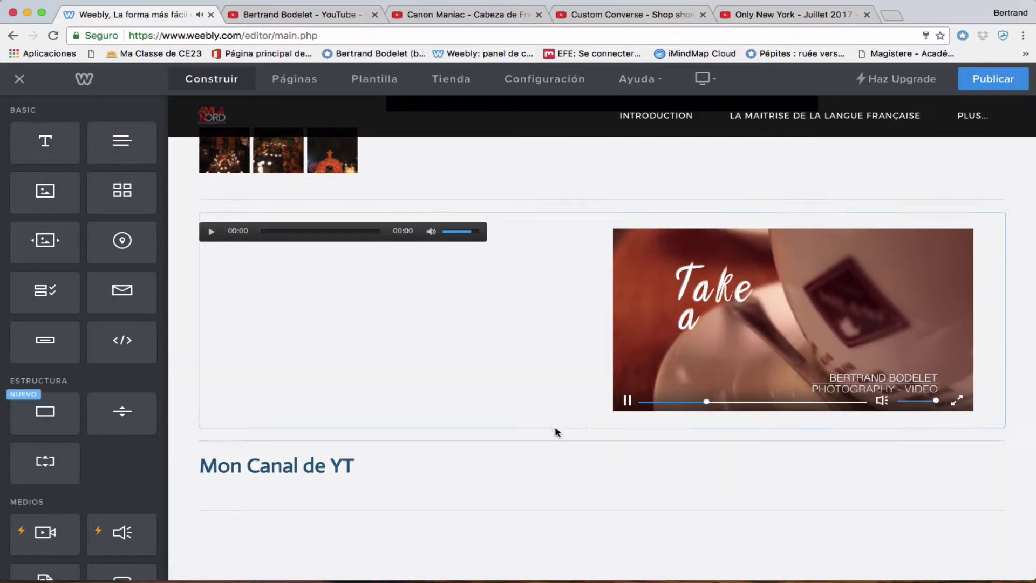
pyautogui.click(627, 401)
# Step: Add three YouTube elements side by side in one row below the divider under "Mon Canal de YT"
pyautogui.scroll(-3, 626, 406)
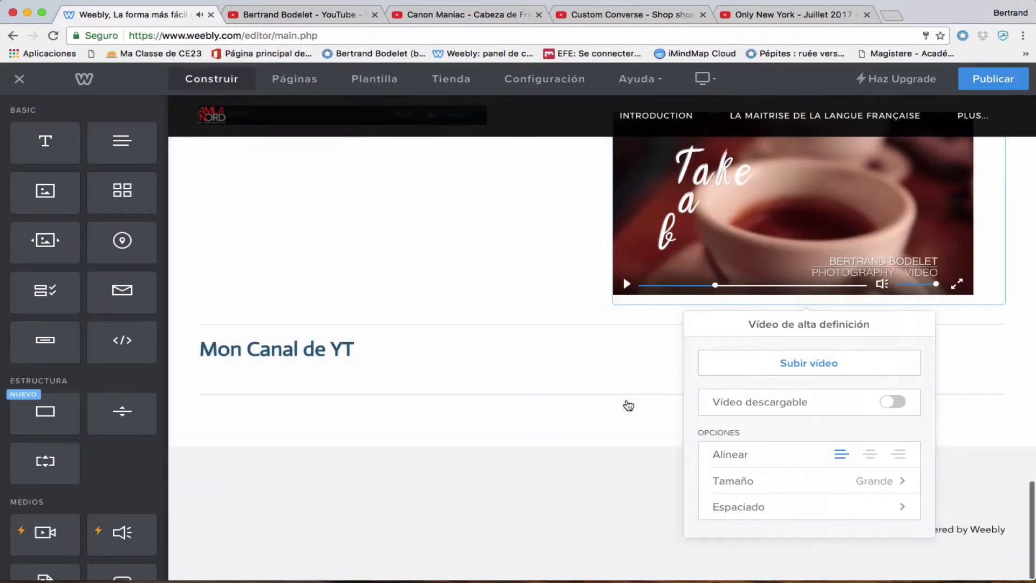
pyautogui.scroll(-3, 119, 480)
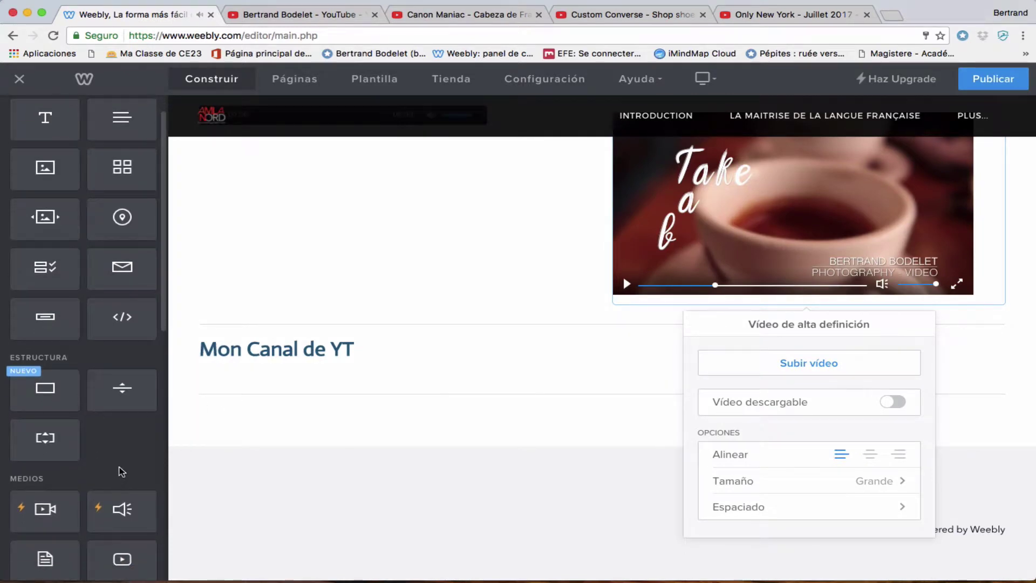
pyautogui.scroll(-5, 124, 410)
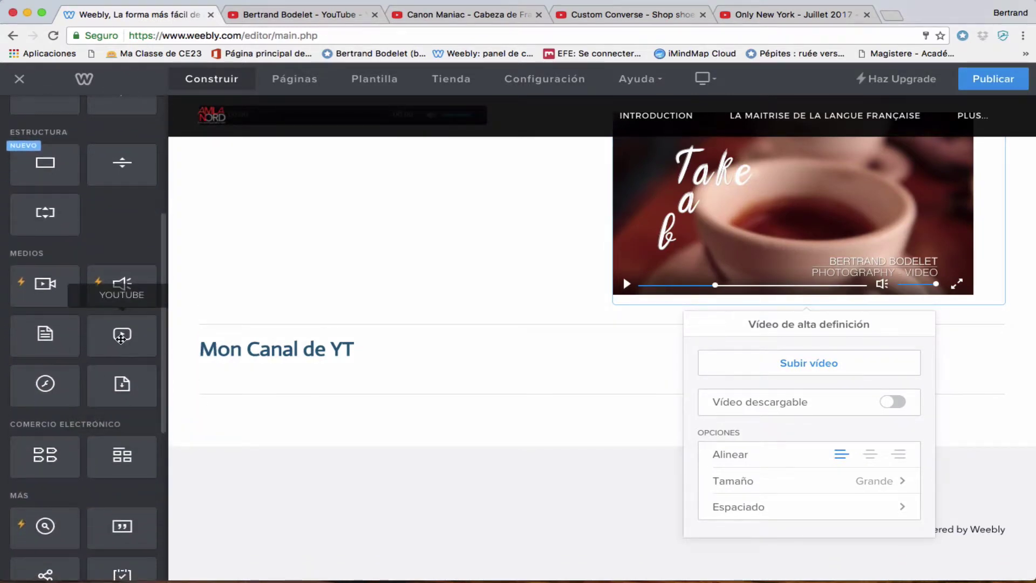
pyautogui.click(122, 340)
pyautogui.moveTo(122, 341); pyautogui.dragTo(244, 413)
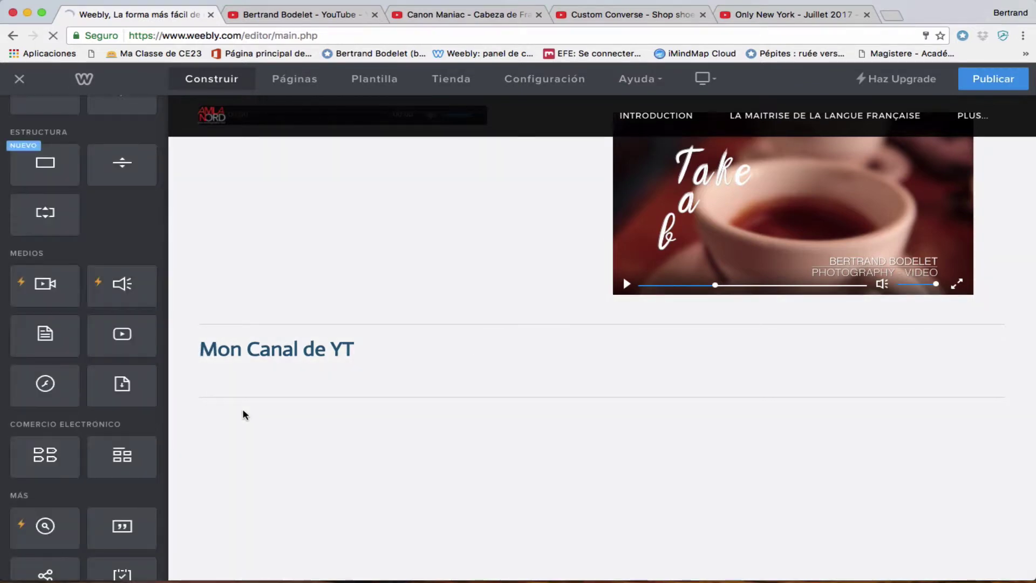
pyautogui.scroll(-3, 245, 414)
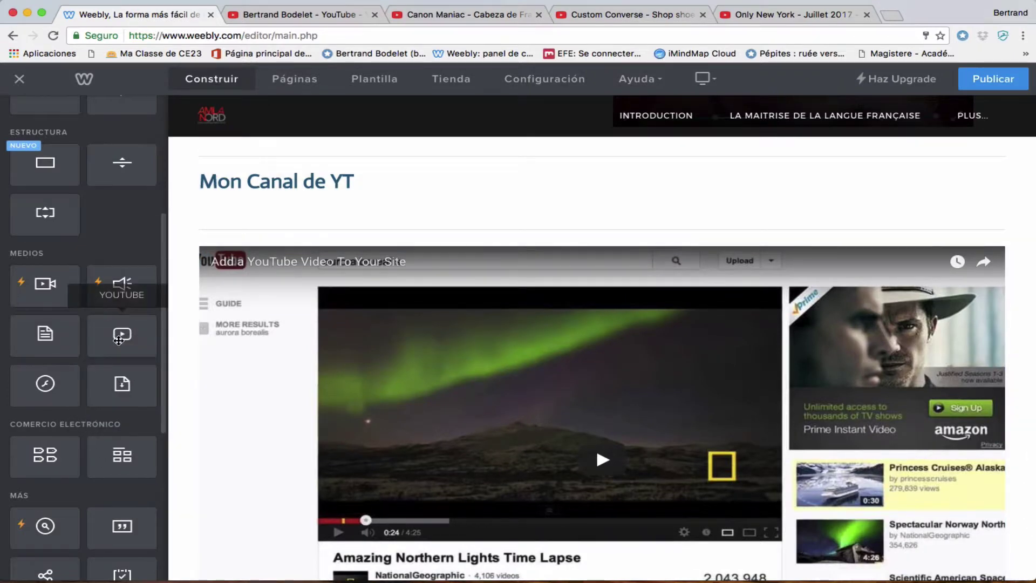
pyautogui.moveTo(120, 338); pyautogui.dragTo(932, 402)
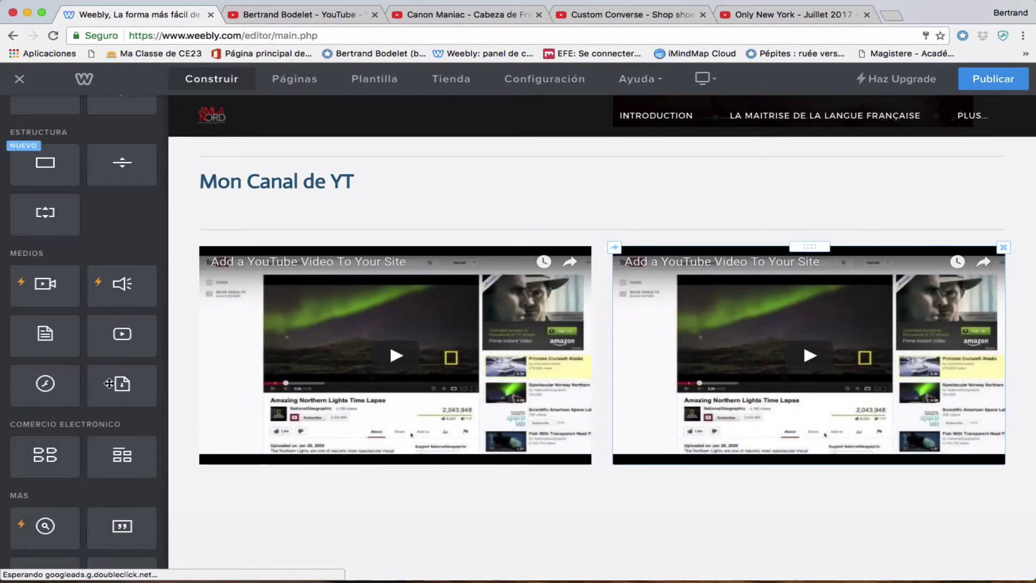
pyautogui.moveTo(120, 346); pyautogui.dragTo(1014, 348)
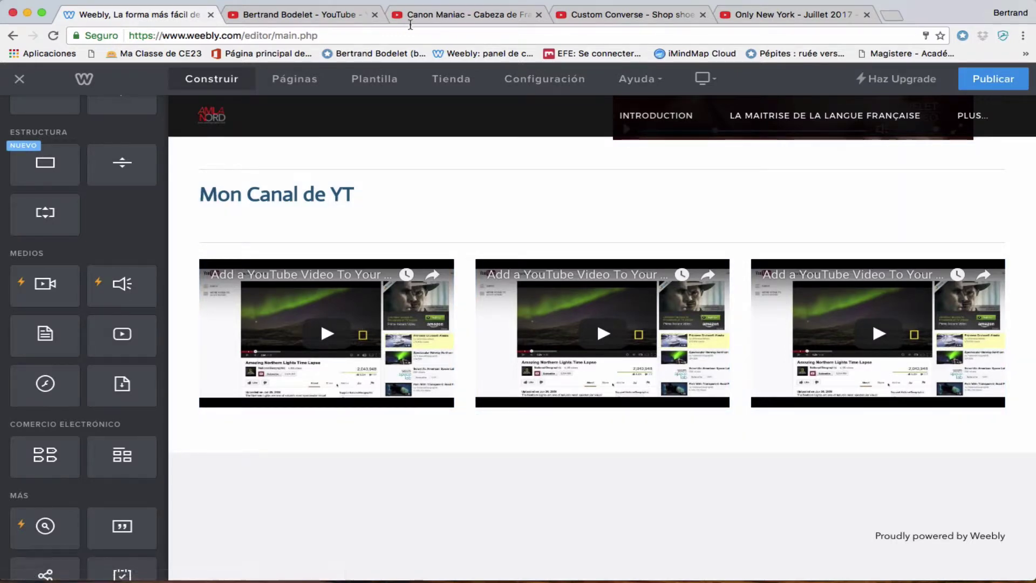
pyautogui.click(448, 16)
pyautogui.click(389, 37)
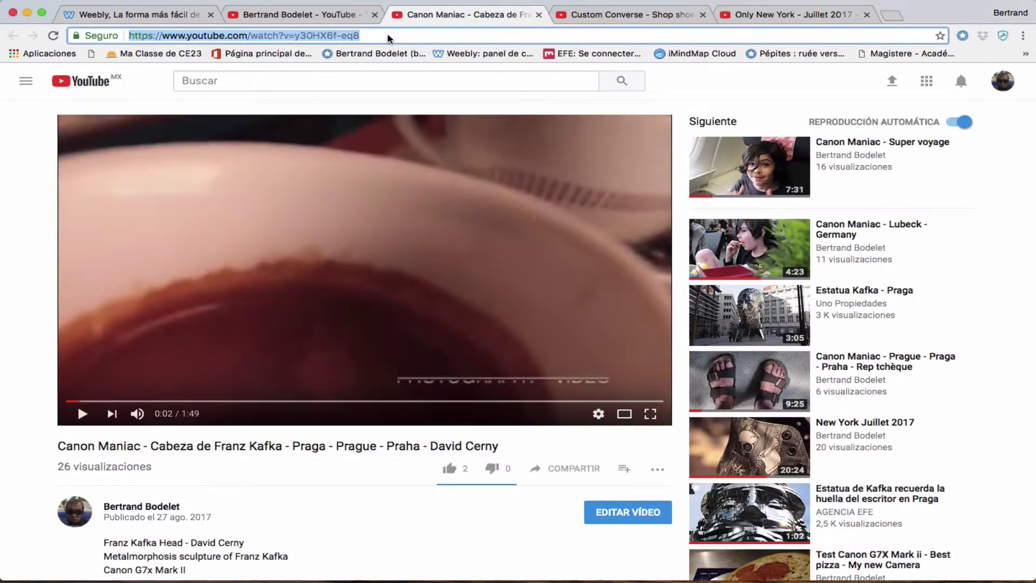
pyautogui.click(135, 14)
pyautogui.click(359, 313)
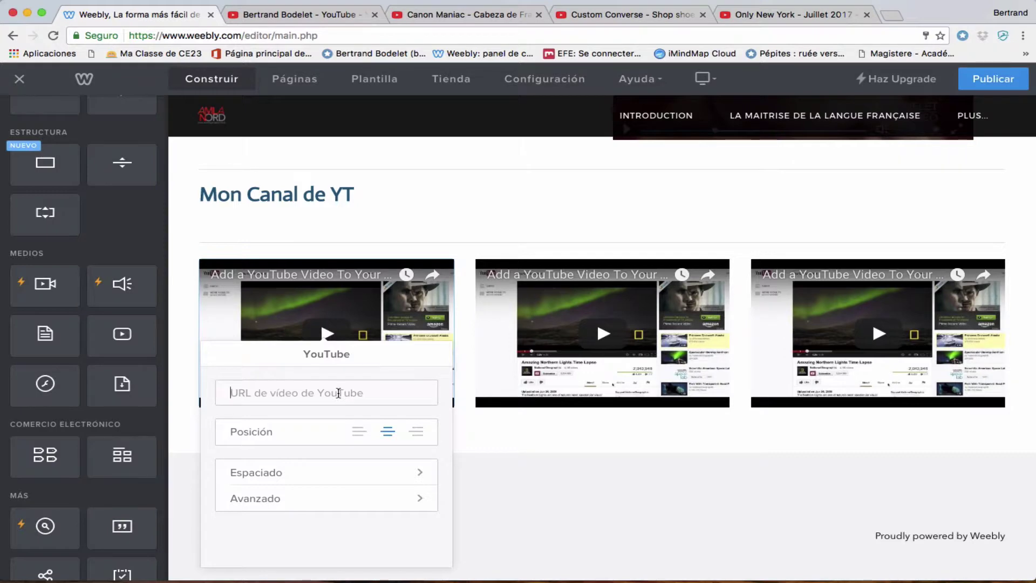
pyautogui.press('super+v')
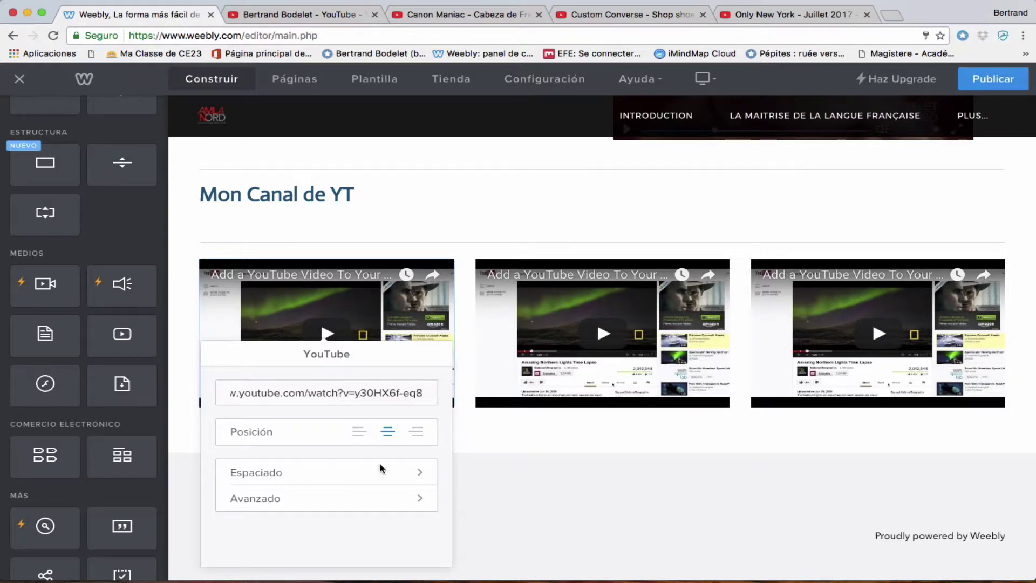
pyautogui.click(362, 536)
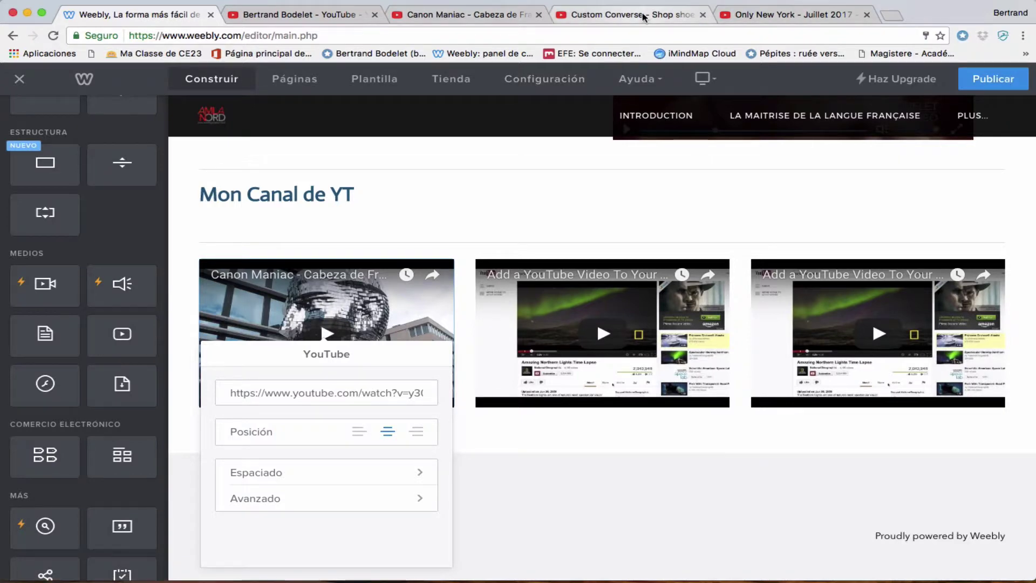
pyautogui.click(599, 15)
pyautogui.click(462, 35)
pyautogui.press('super+c')
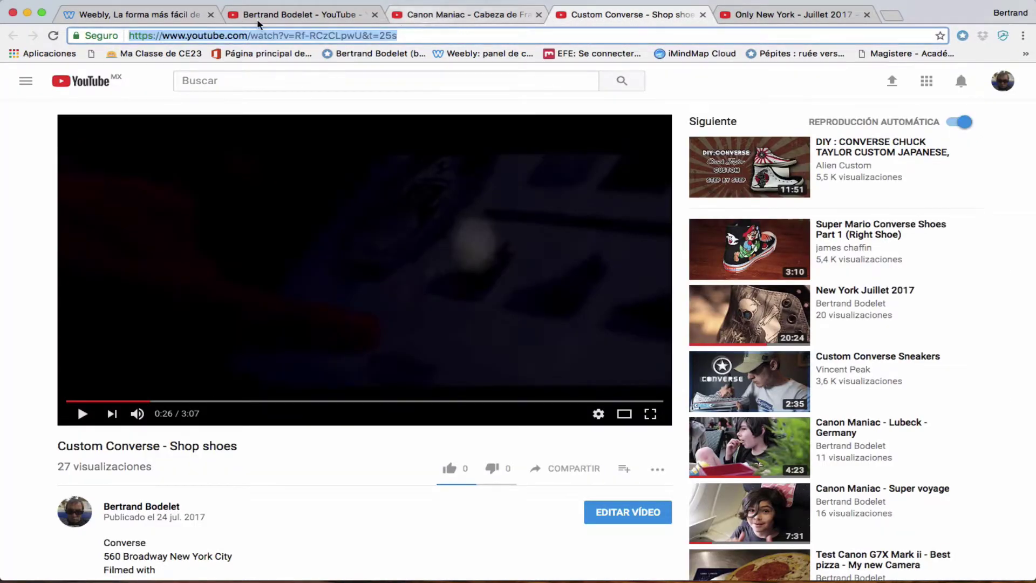
pyautogui.click(162, 15)
pyautogui.click(630, 323)
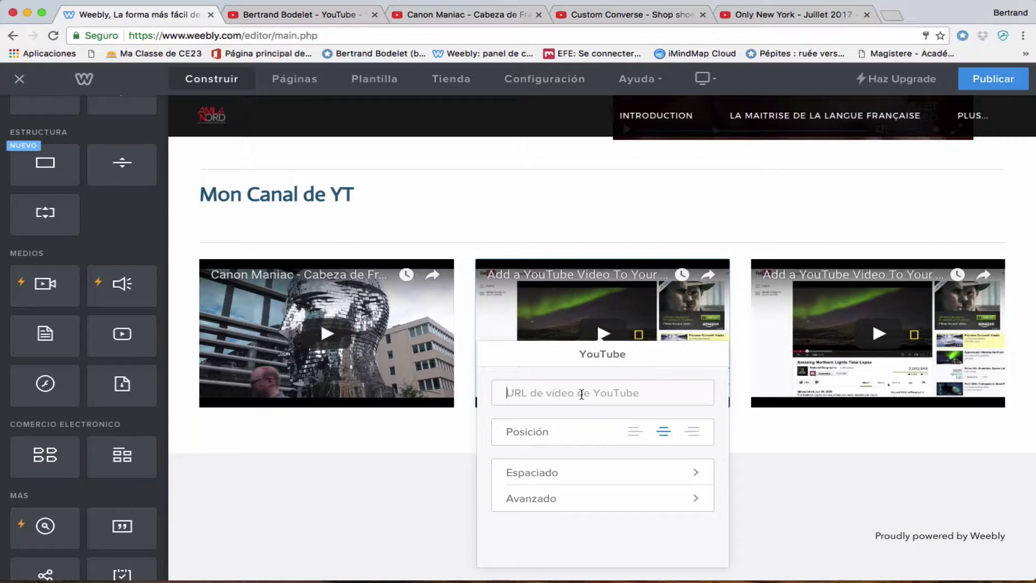
pyautogui.press('super+v')
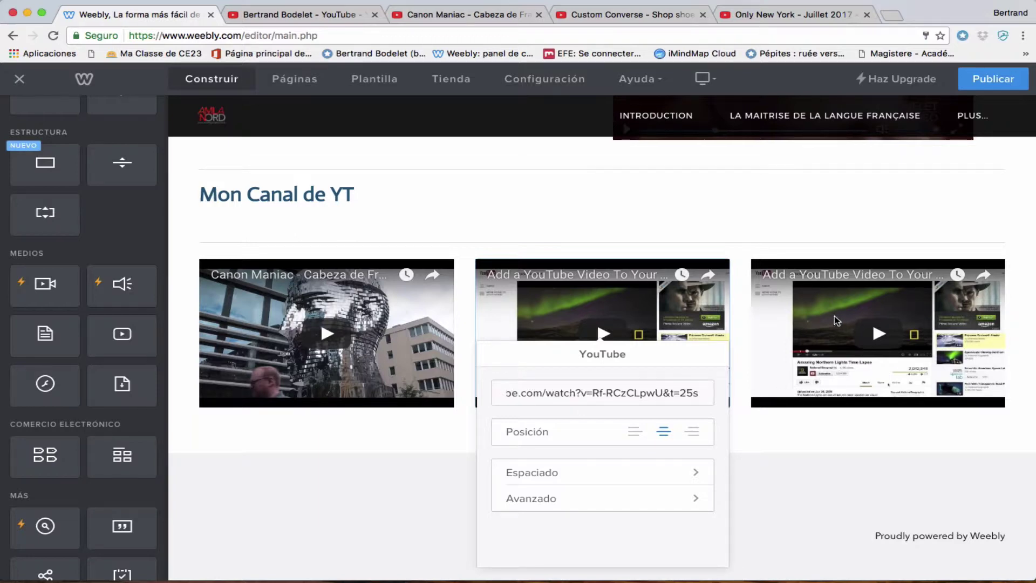
pyautogui.click(834, 316)
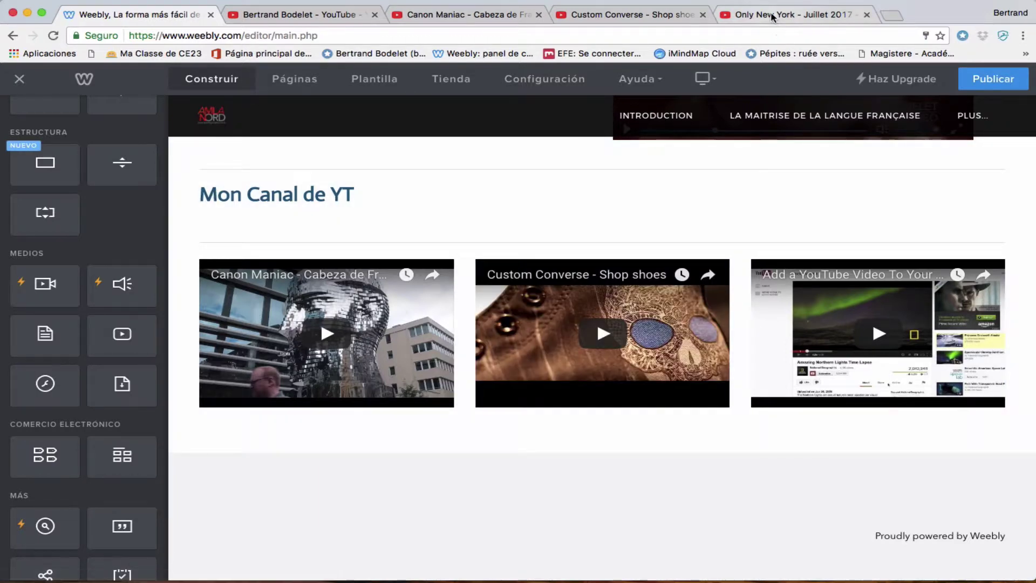
pyautogui.click(777, 18)
pyautogui.click(456, 36)
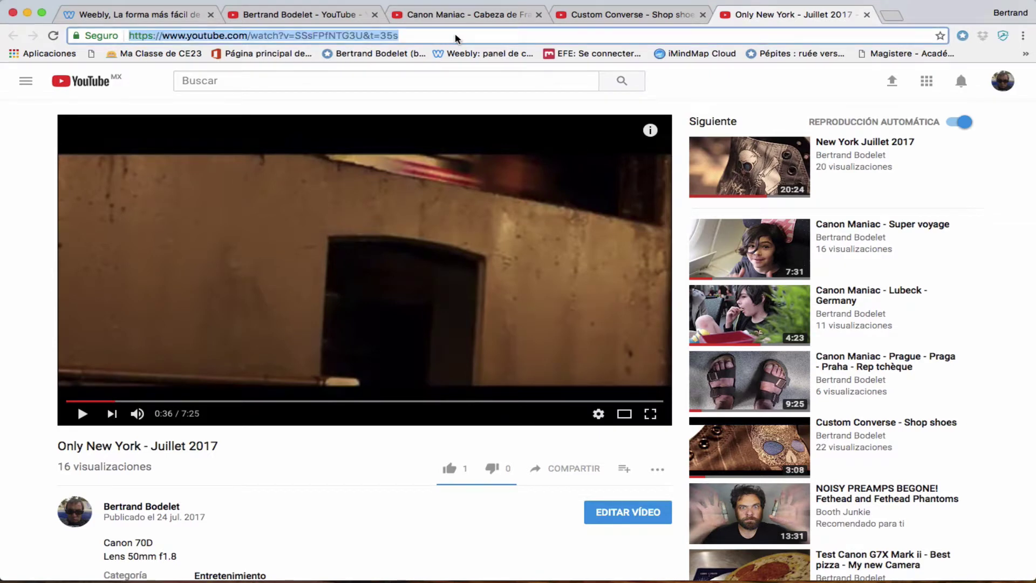
pyautogui.click(117, 17)
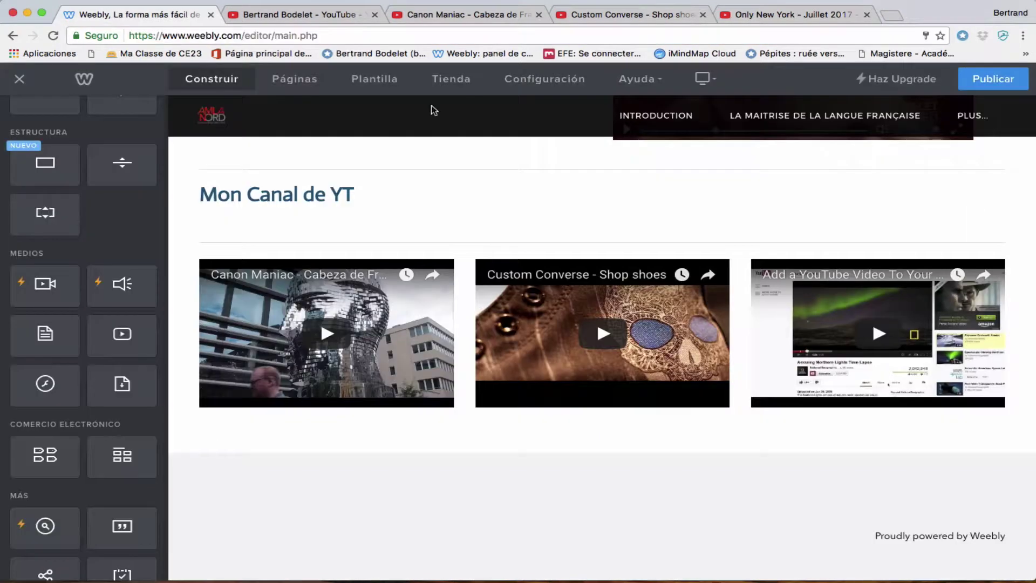
pyautogui.click(820, 313)
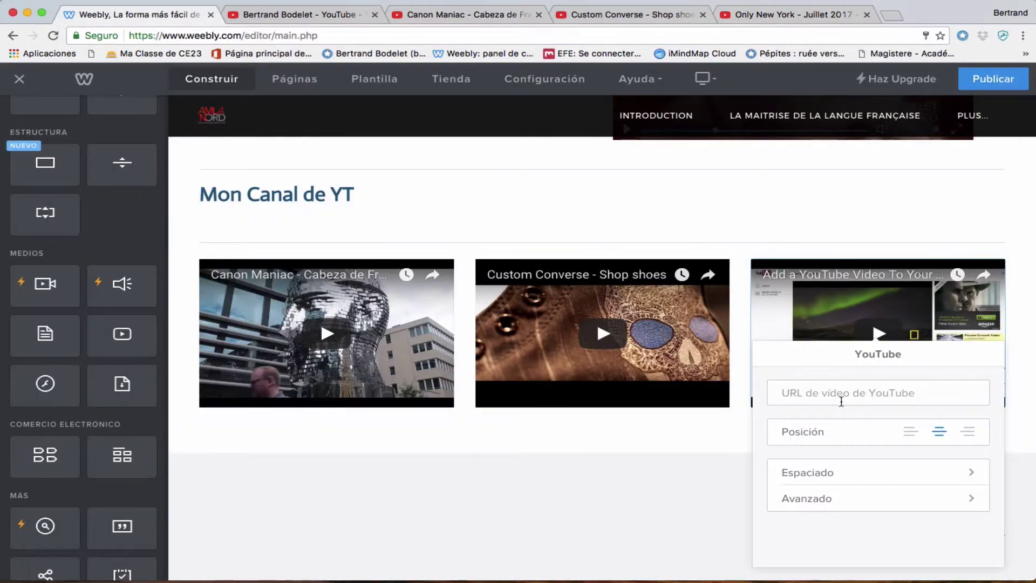
pyautogui.click(839, 393)
pyautogui.press('super+v')
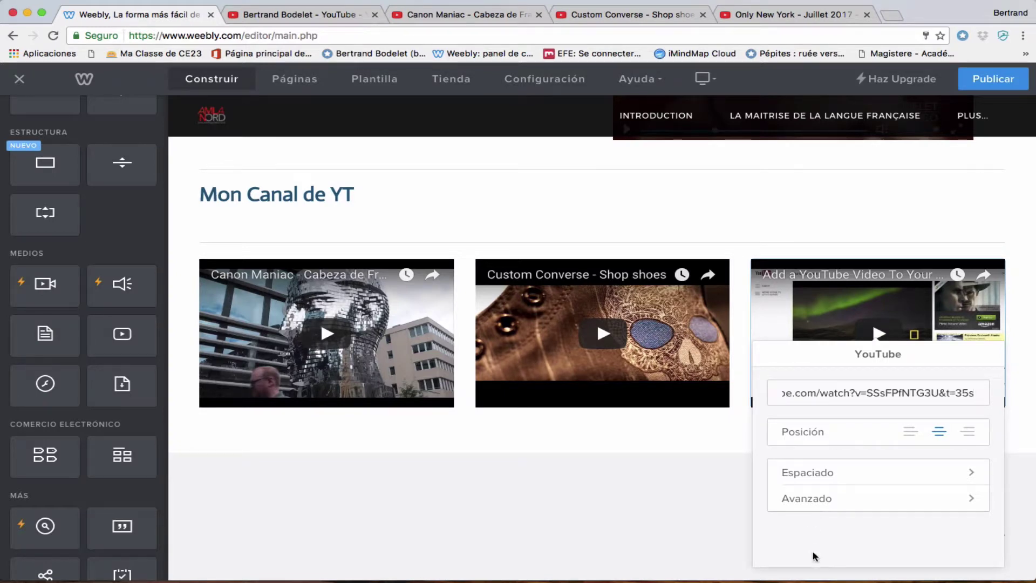
pyautogui.scroll(5, 826, 542)
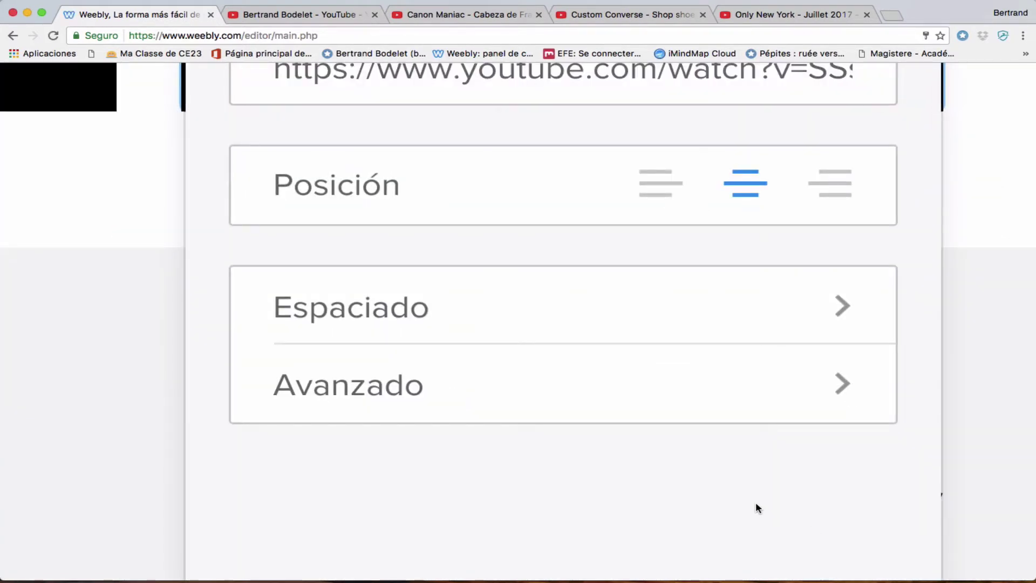
pyautogui.scroll(-5, 756, 502)
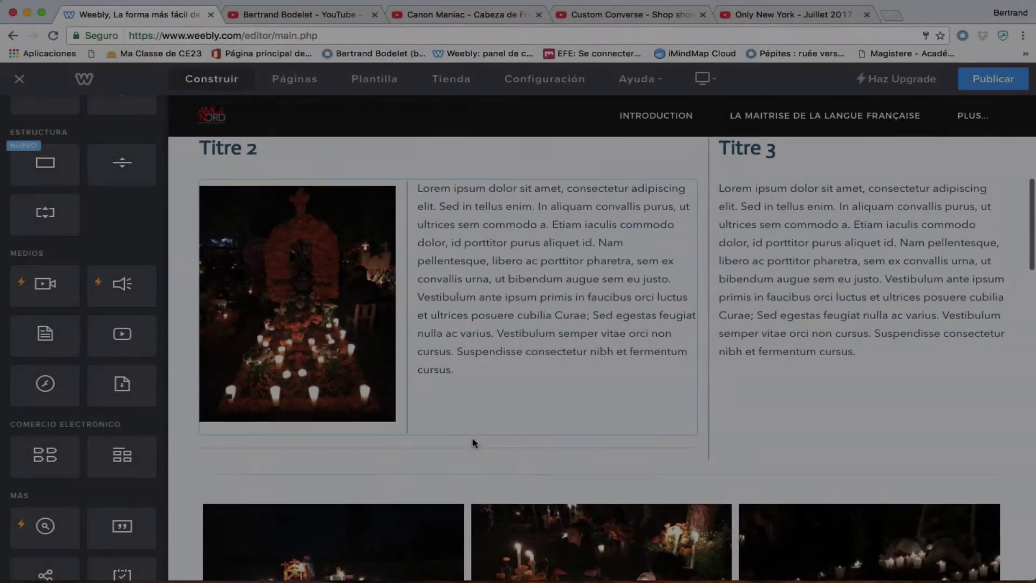
# Step: Add a divider below the row of three YouTube videos at the end of the page
pyautogui.scroll(-12, 472, 443)
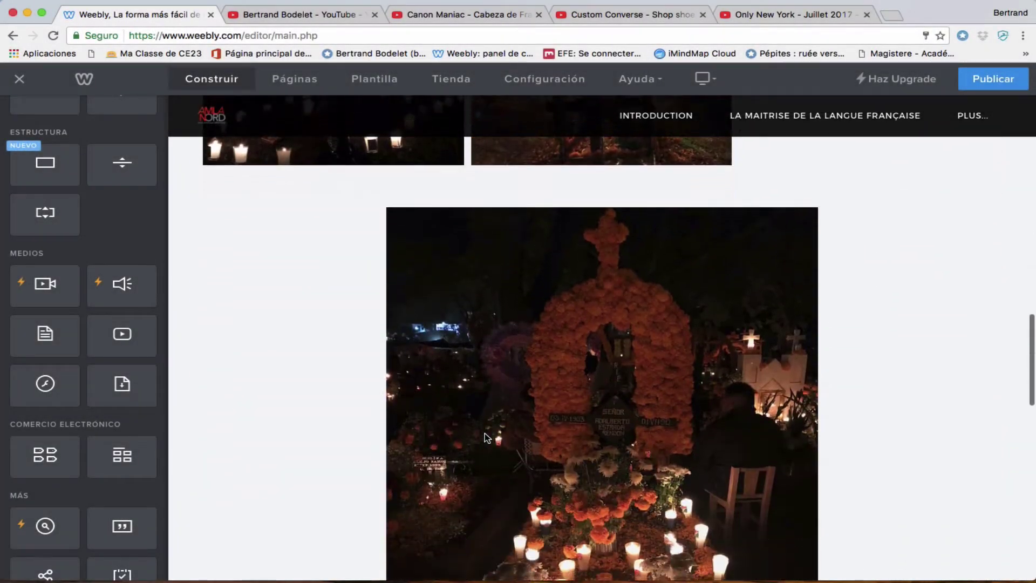
pyautogui.scroll(-15, 484, 434)
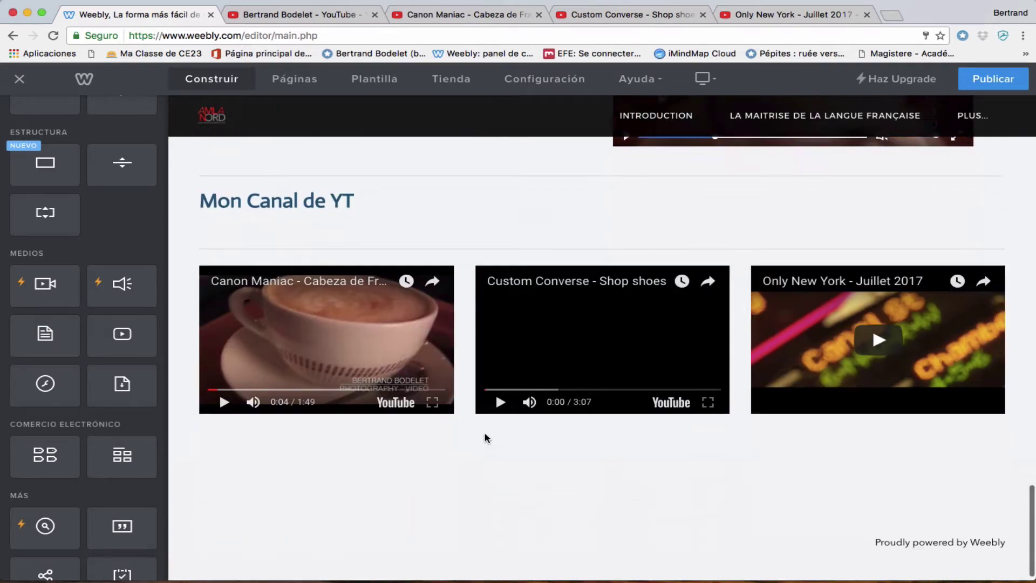
pyautogui.scroll(-1, 483, 437)
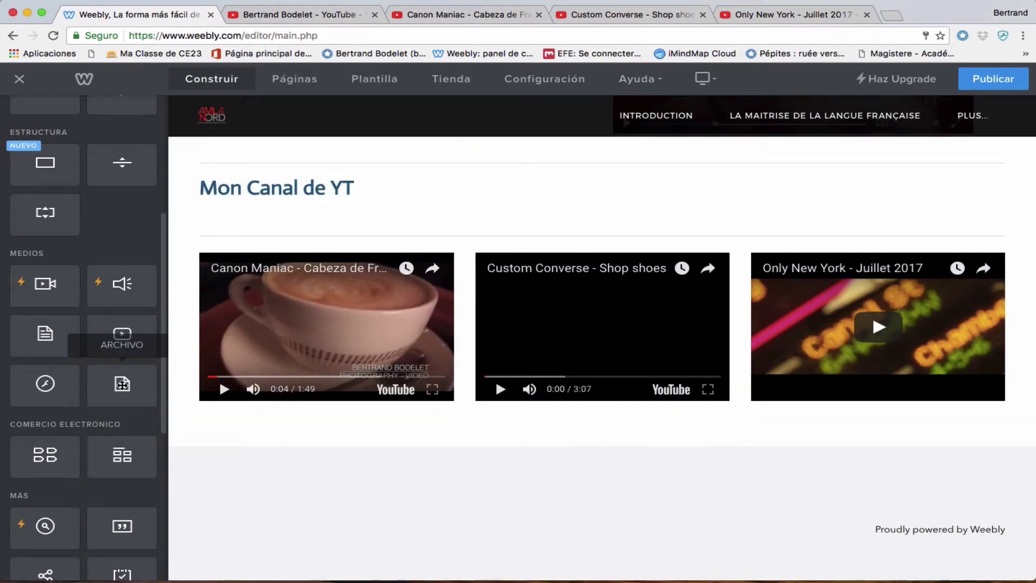
pyautogui.moveTo(122, 385)
pyautogui.mouseDown()
pyautogui.moveTo(151, 429)
pyautogui.moveTo(125, 390)
pyautogui.mouseUp()
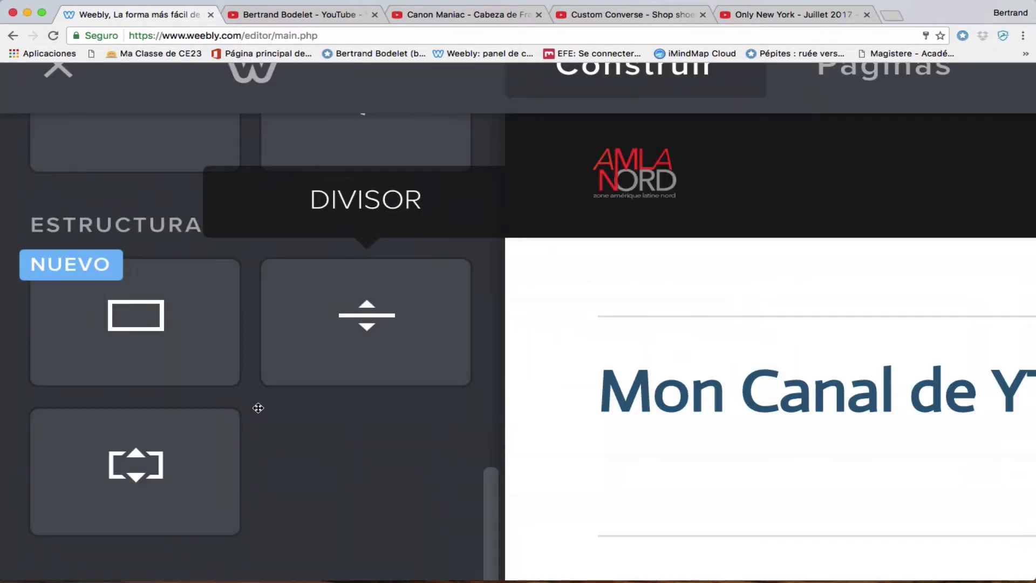
pyautogui.moveTo(258, 408); pyautogui.dragTo(290, 382)
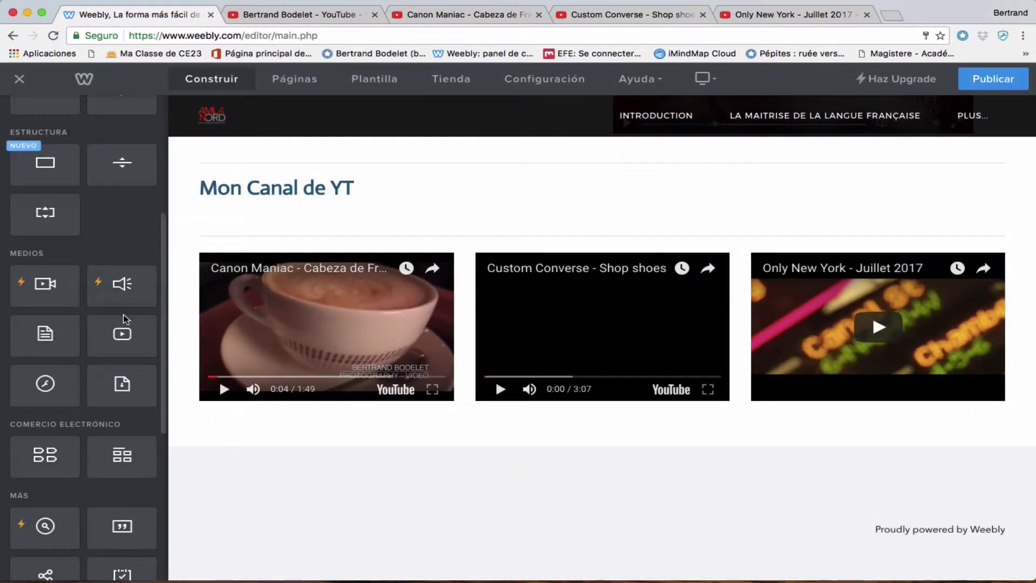
pyautogui.moveTo(122, 162); pyautogui.dragTo(284, 428)
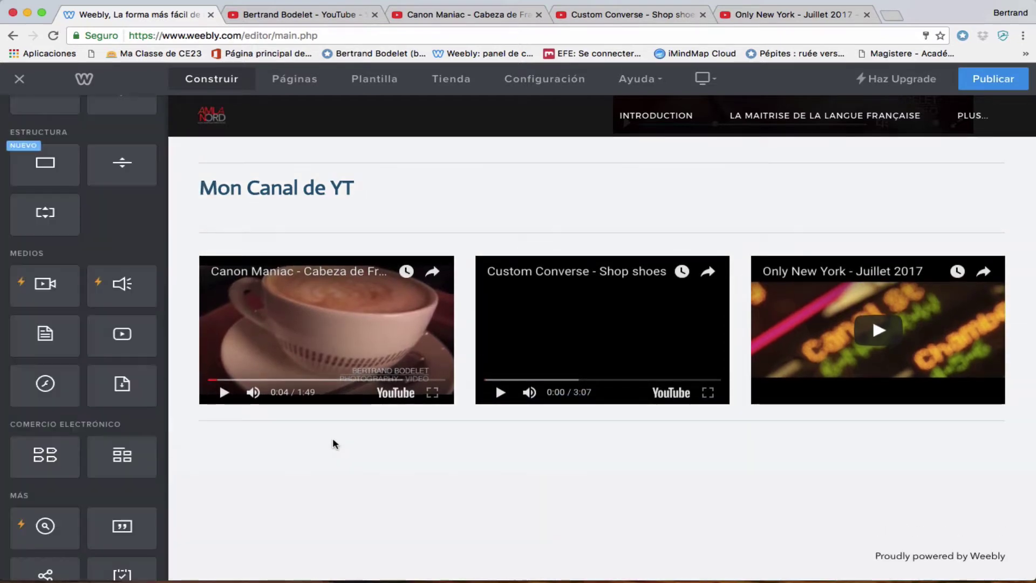
# Step: Add a file element below the new divider and upload Apps iPads PDF to it from the txt folder in Tutoriel Weebly
pyautogui.scroll(-1, 336, 441)
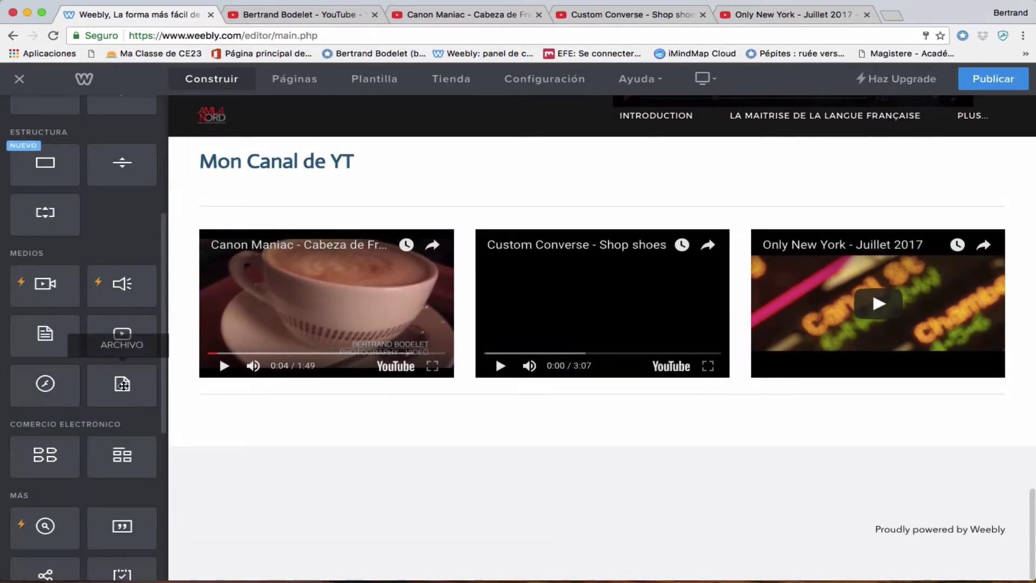
pyautogui.moveTo(123, 384); pyautogui.dragTo(254, 412)
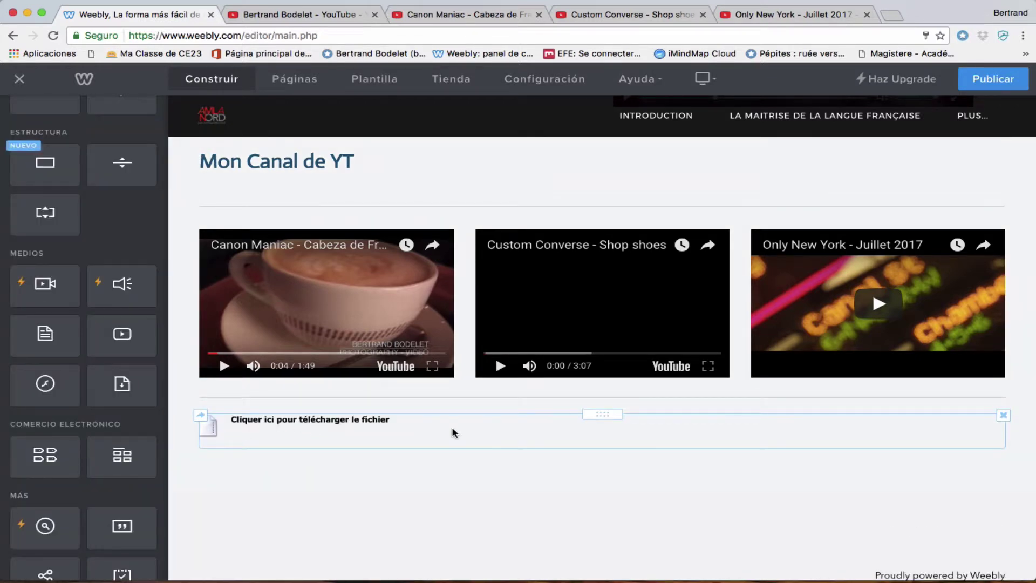
pyautogui.click(573, 432)
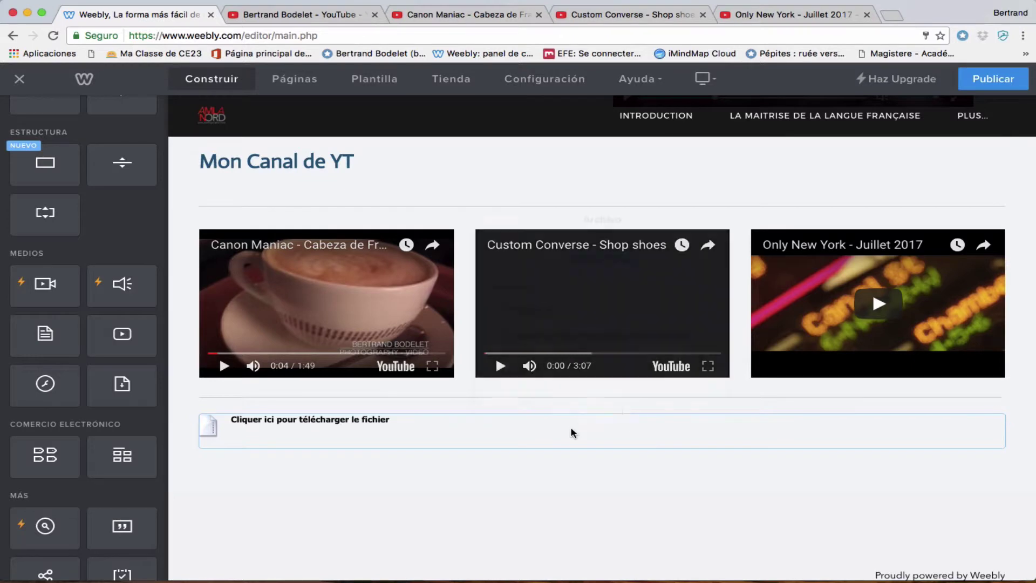
pyautogui.click(602, 231)
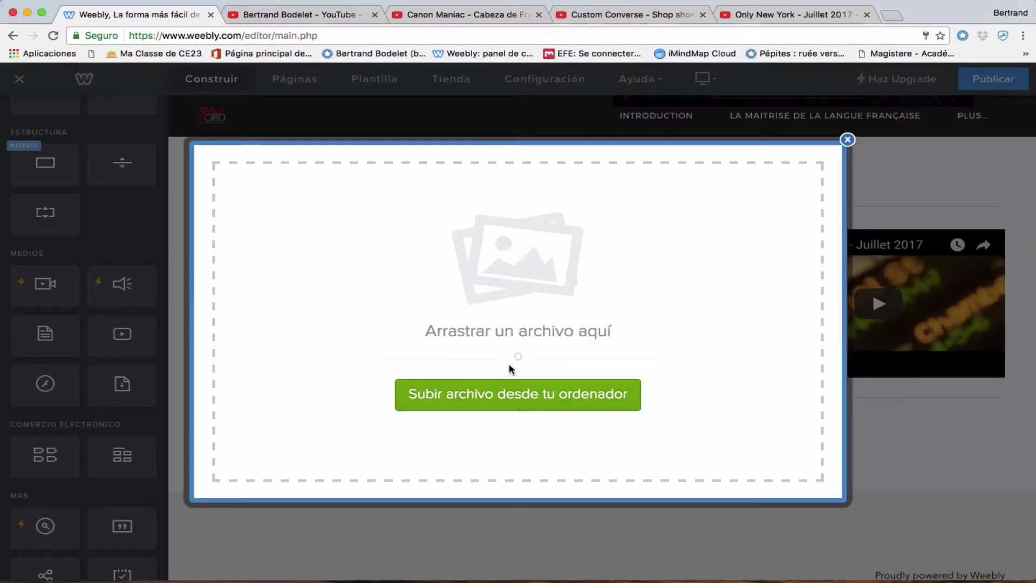
pyautogui.click(502, 393)
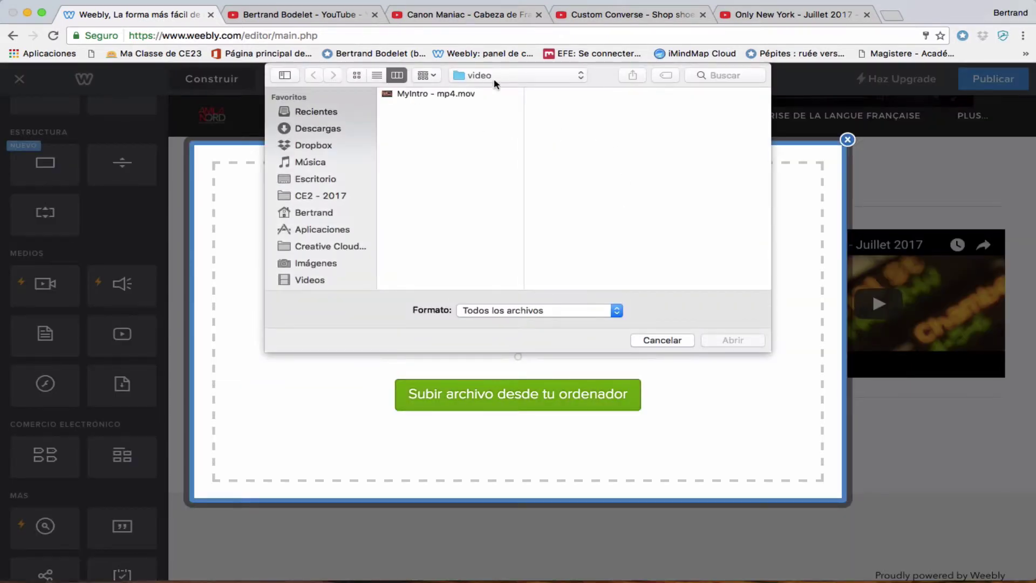
pyautogui.click(494, 79)
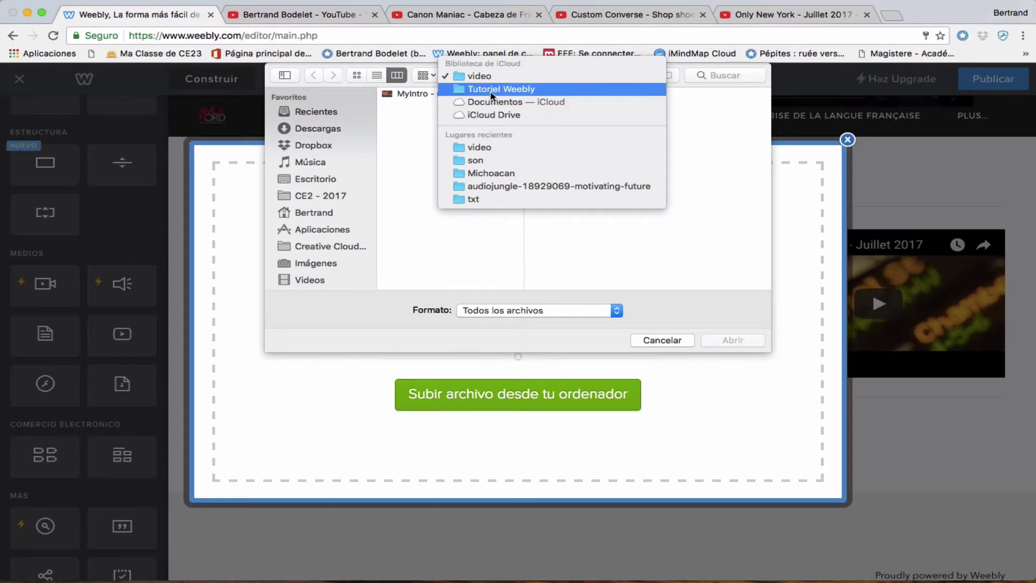
pyautogui.click(492, 90)
pyautogui.click(548, 128)
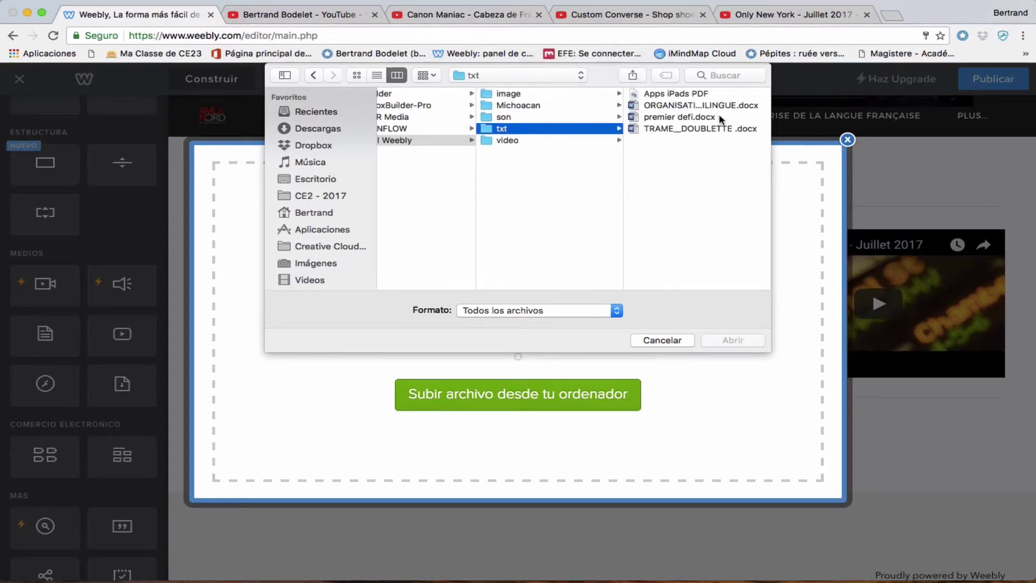
pyautogui.click(668, 95)
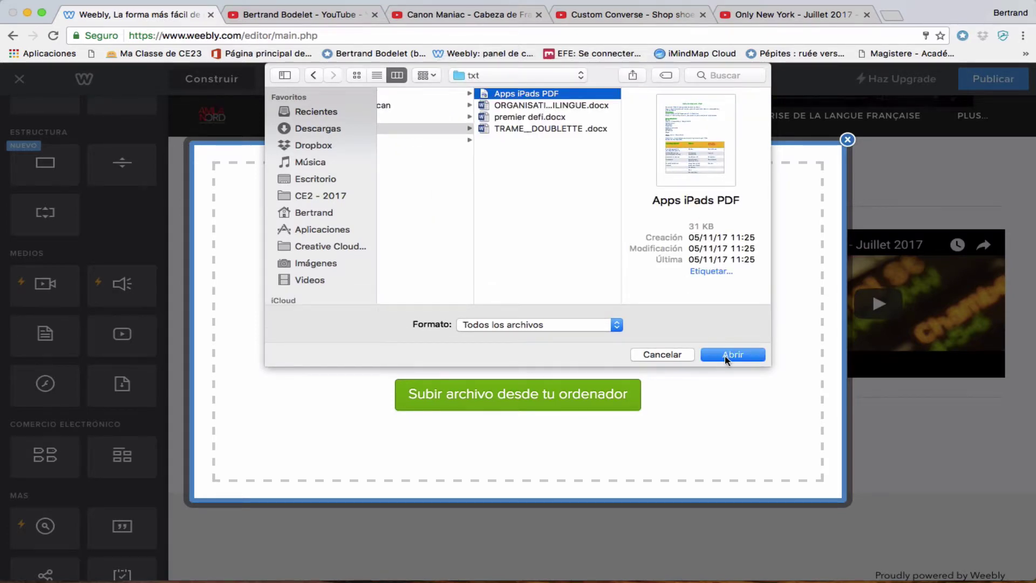
pyautogui.click(726, 355)
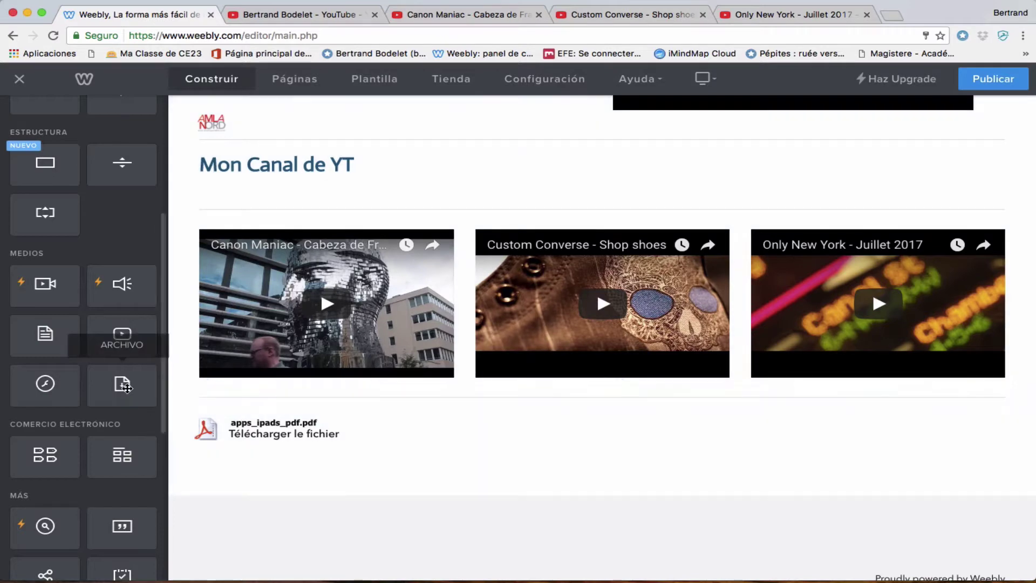
# Step: Add a second file element beside the PDF download and upload premier defi.docx from the txt folder to it
pyautogui.moveTo(123, 385); pyautogui.dragTo(909, 430)
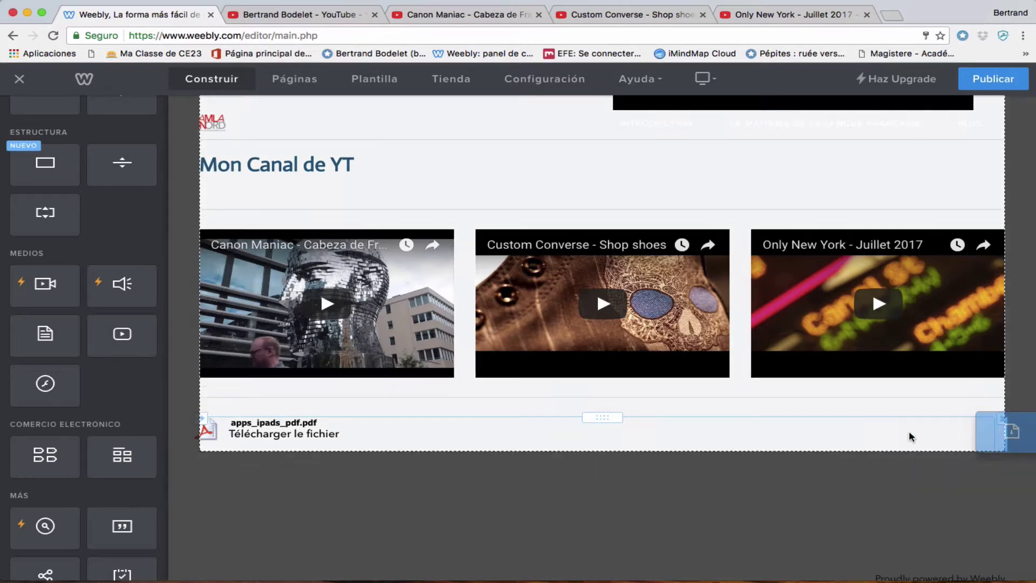
pyautogui.click(676, 423)
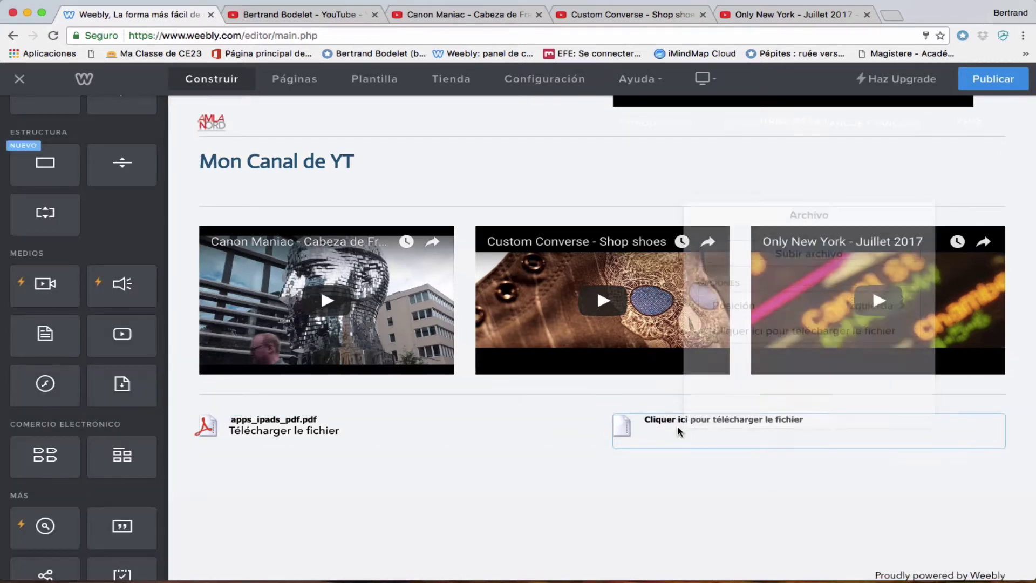
pyautogui.click(778, 238)
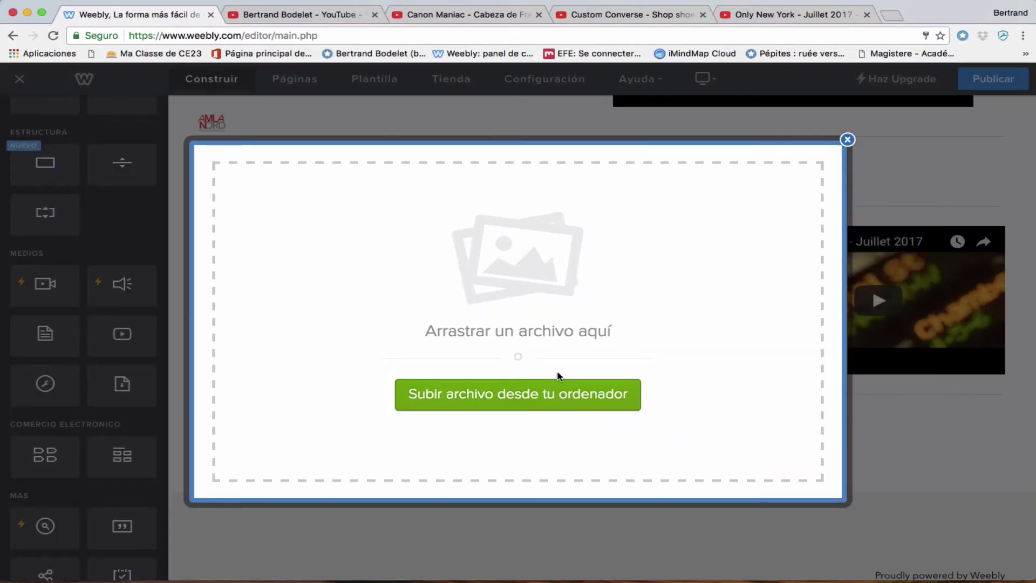
pyautogui.click(561, 393)
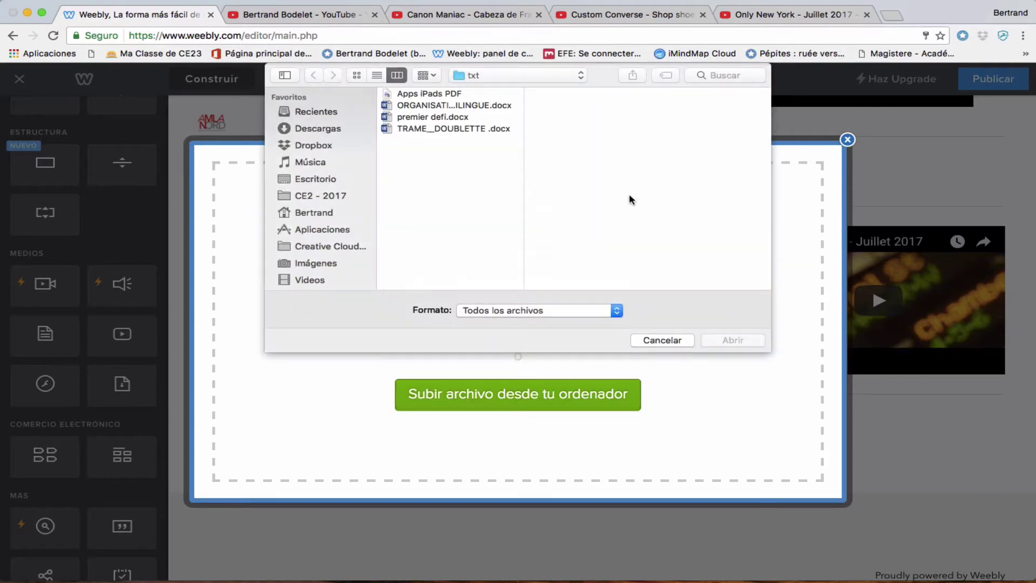
pyautogui.click(433, 117)
pyautogui.click(733, 341)
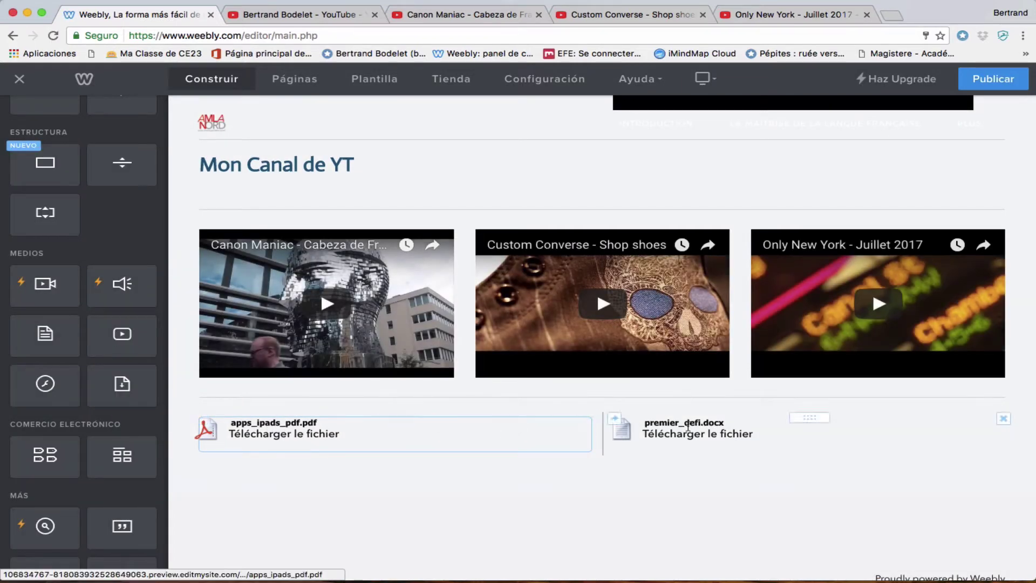
# Step: Add a Scribd document element below the two file downloads
pyautogui.scroll(-2, 694, 440)
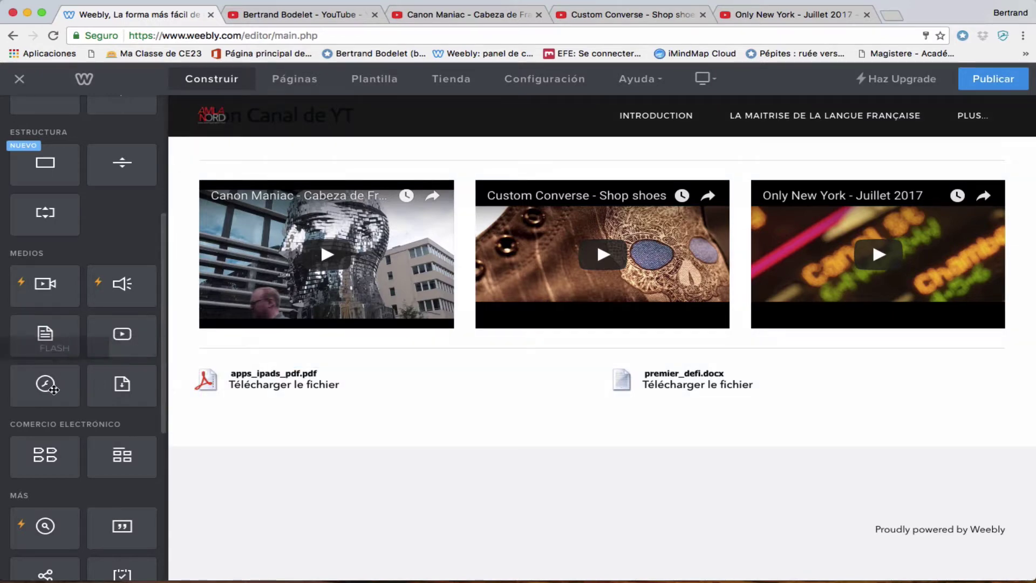
pyautogui.scroll(-5, 51, 384)
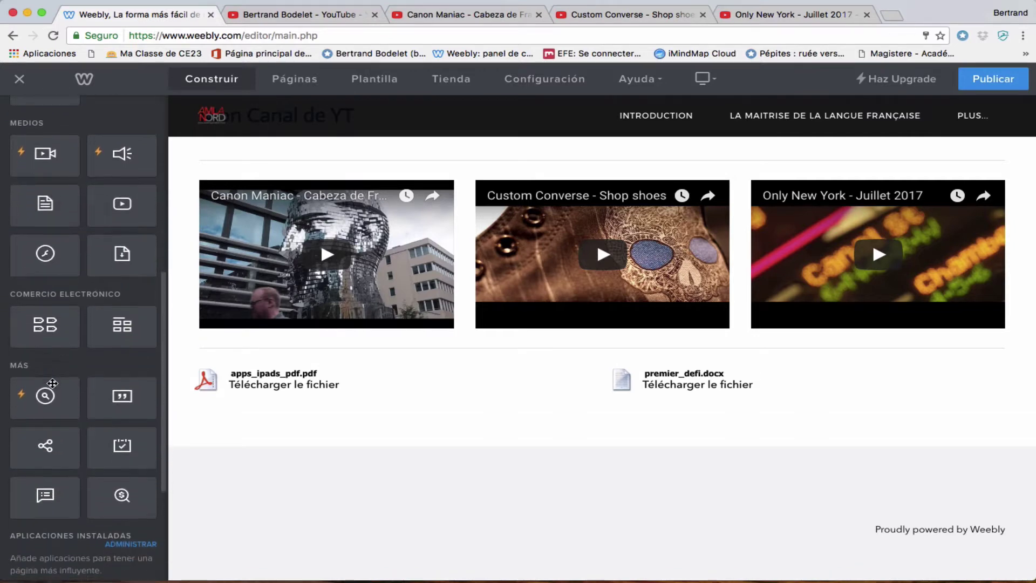
pyautogui.scroll(1, 52, 385)
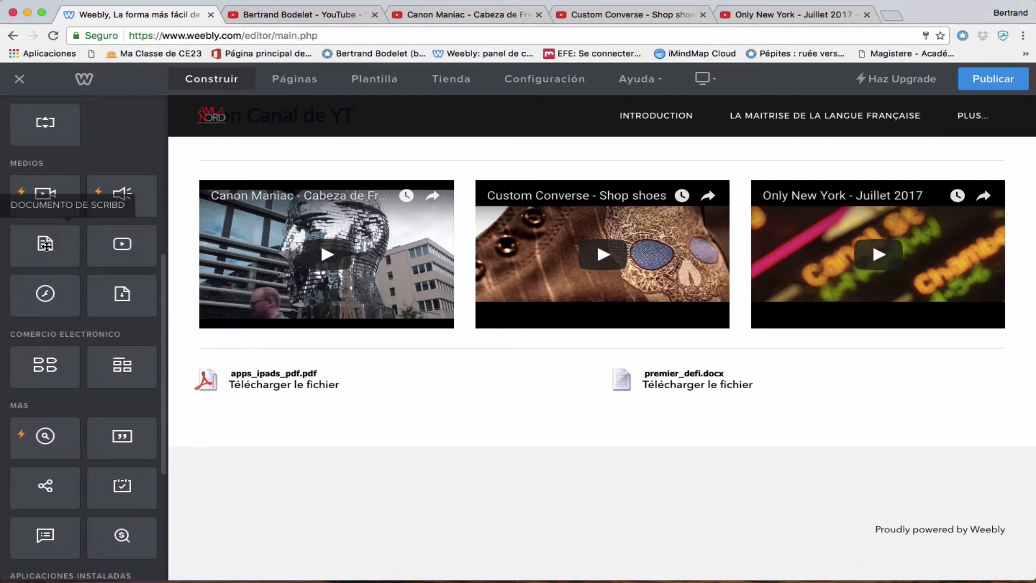
pyautogui.scroll(2, 46, 247)
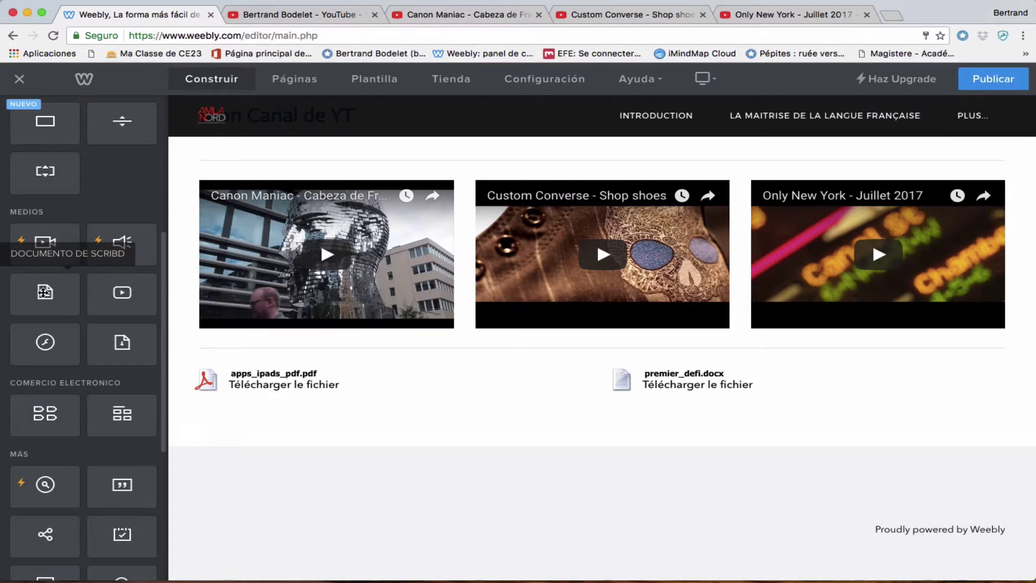
pyautogui.moveTo(44, 292); pyautogui.dragTo(400, 425)
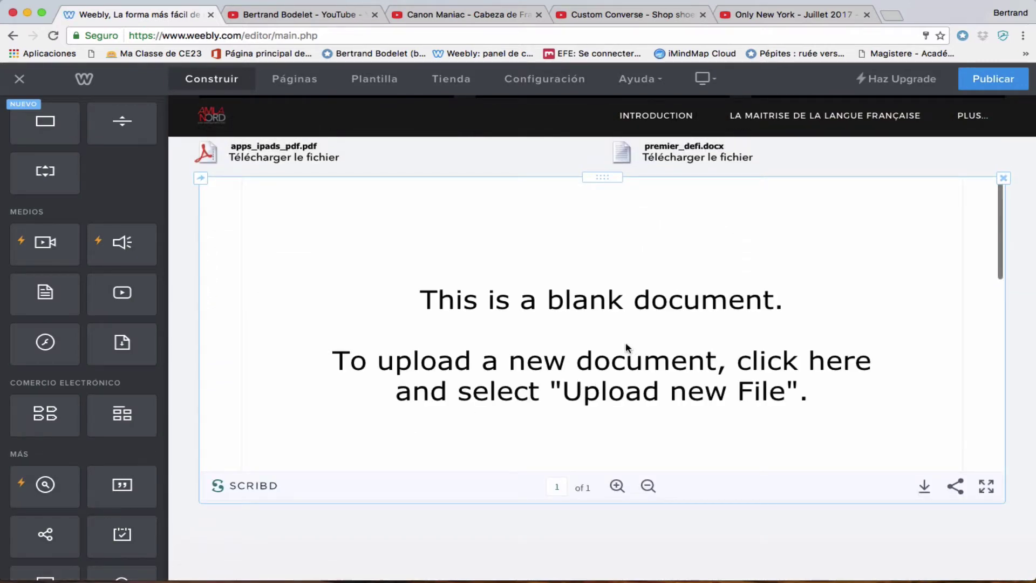
# Step: Upload Apps iPads PDF from the txt folder into the blank Scribd document
pyautogui.click(604, 360)
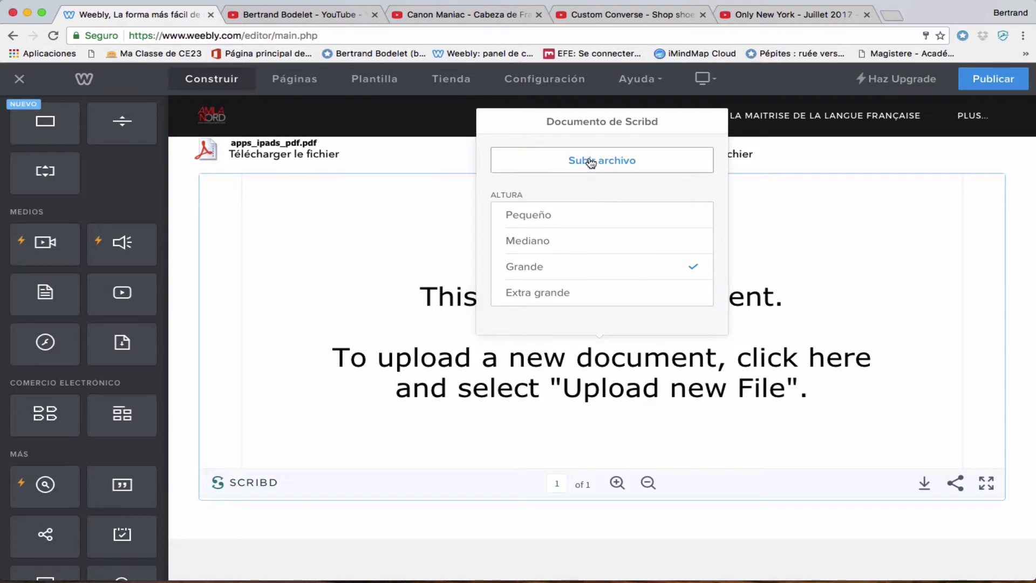
pyautogui.click(588, 162)
pyautogui.click(519, 395)
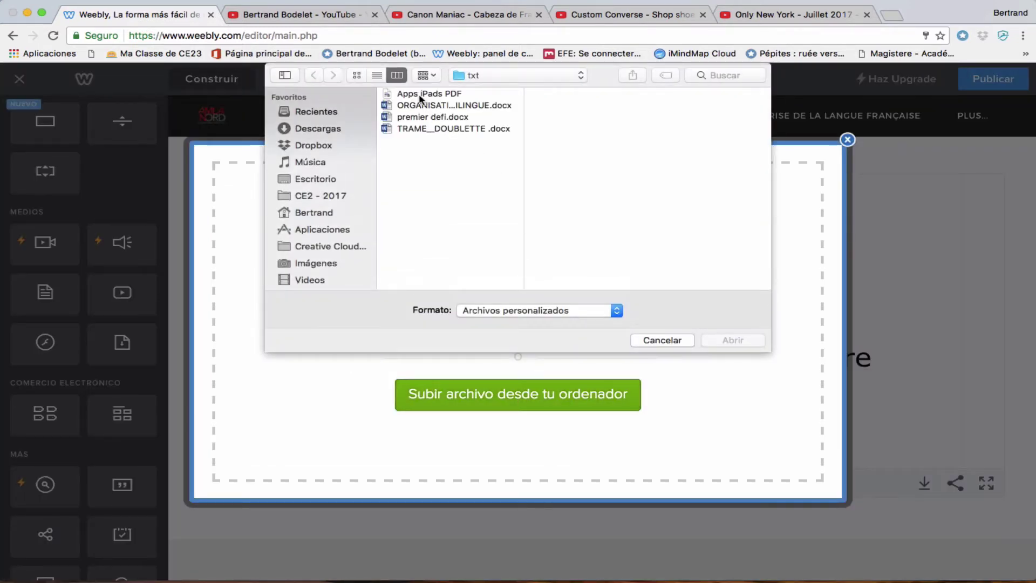
pyautogui.click(419, 94)
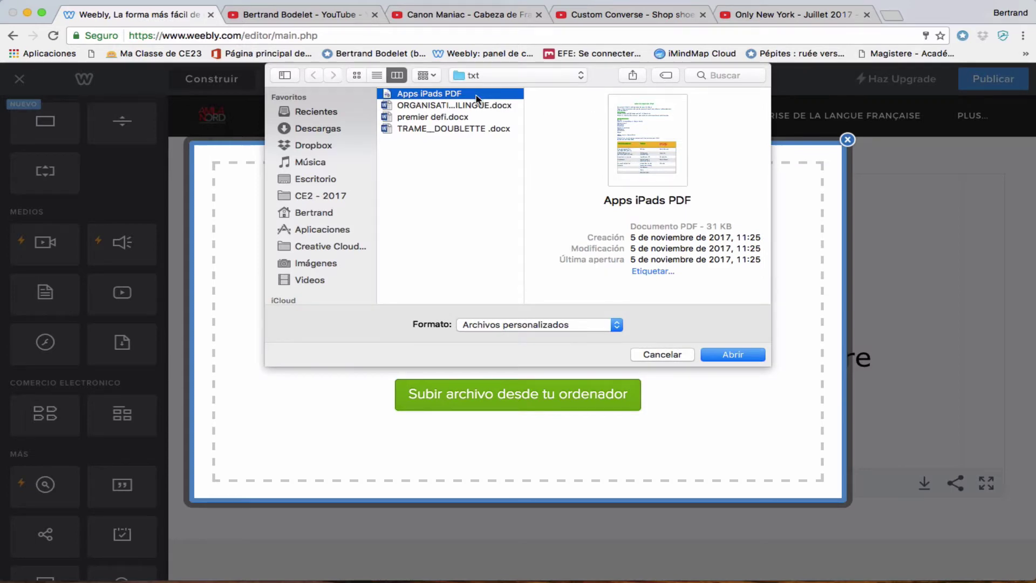
pyautogui.click(733, 355)
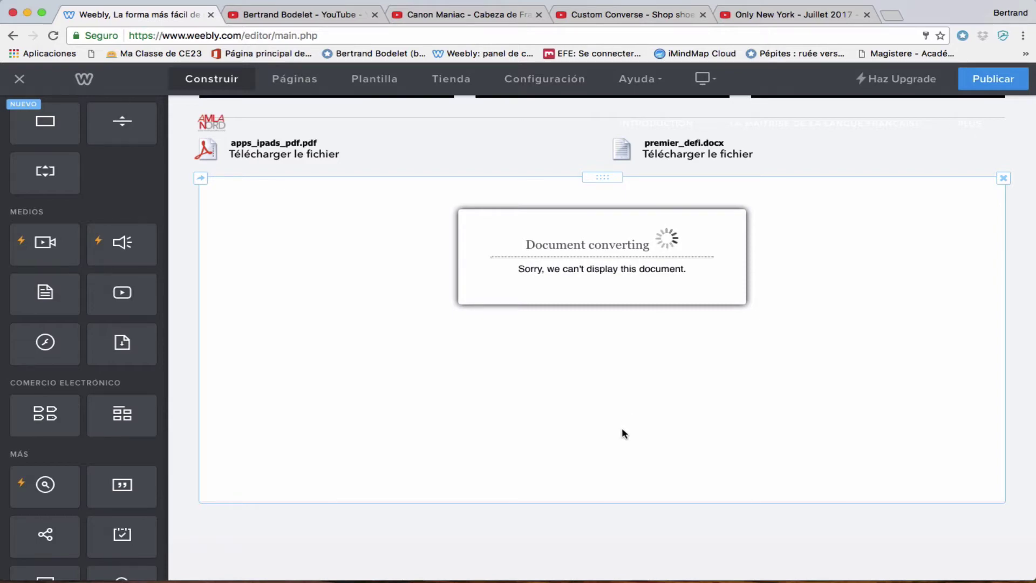
# Step: Review the whole Tutoriel Weebly page, from the header through the texts, galleries, media and videos down to the Scribd document
pyautogui.scroll(10, 622, 431)
pyautogui.scroll(15, 624, 433)
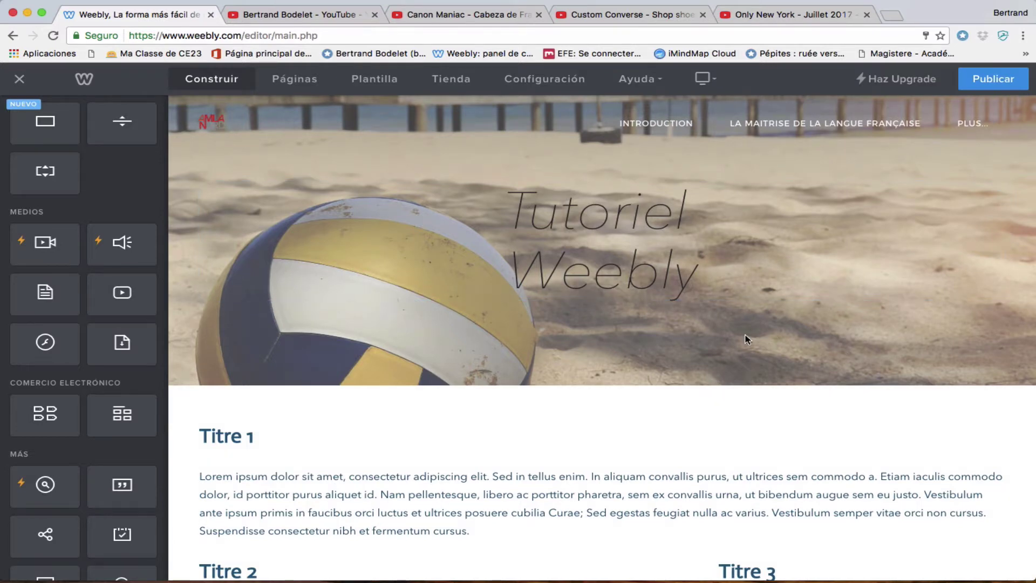
pyautogui.scroll(-5, 746, 338)
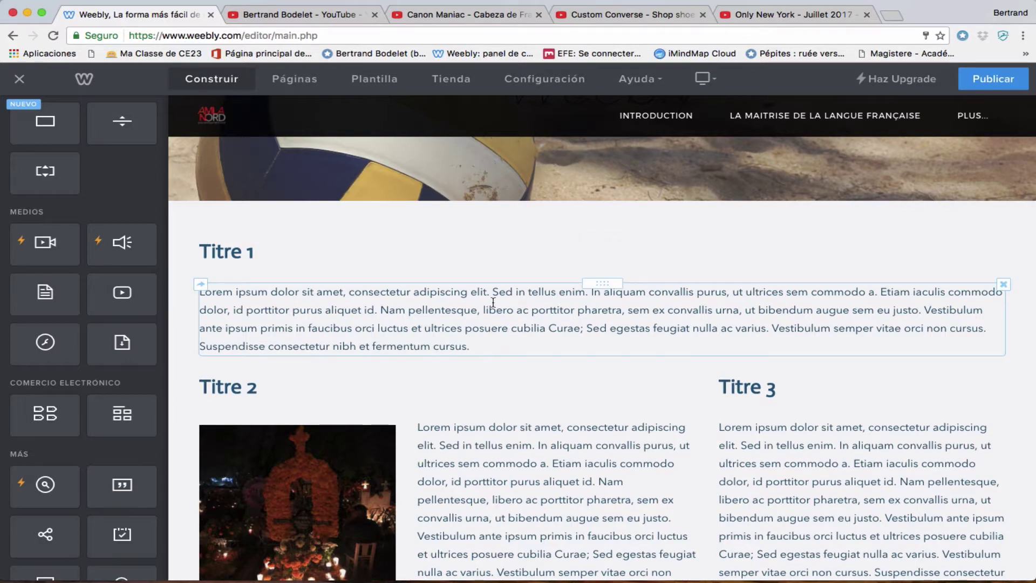
pyautogui.scroll(-9, 493, 302)
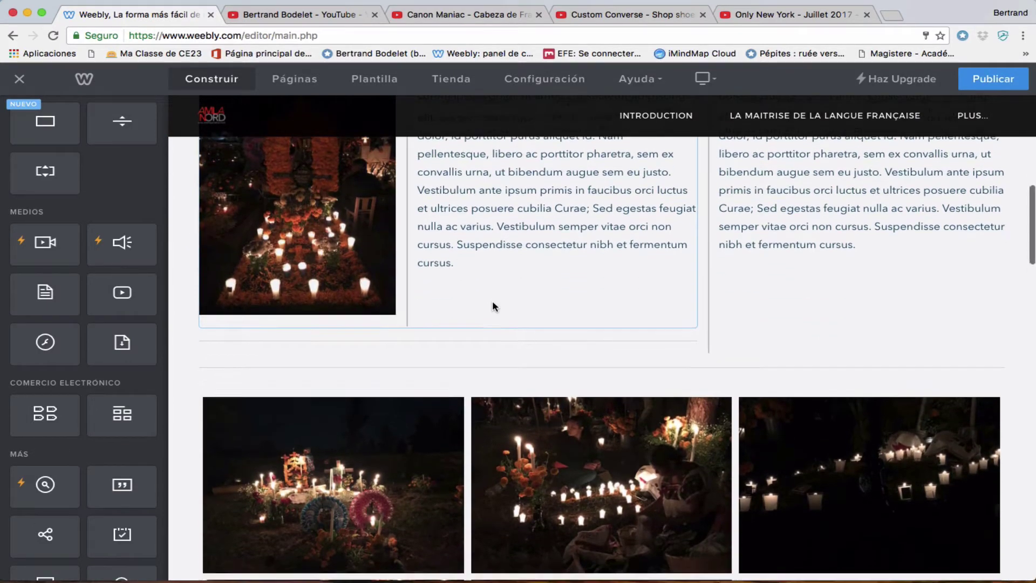
pyautogui.scroll(-14, 492, 302)
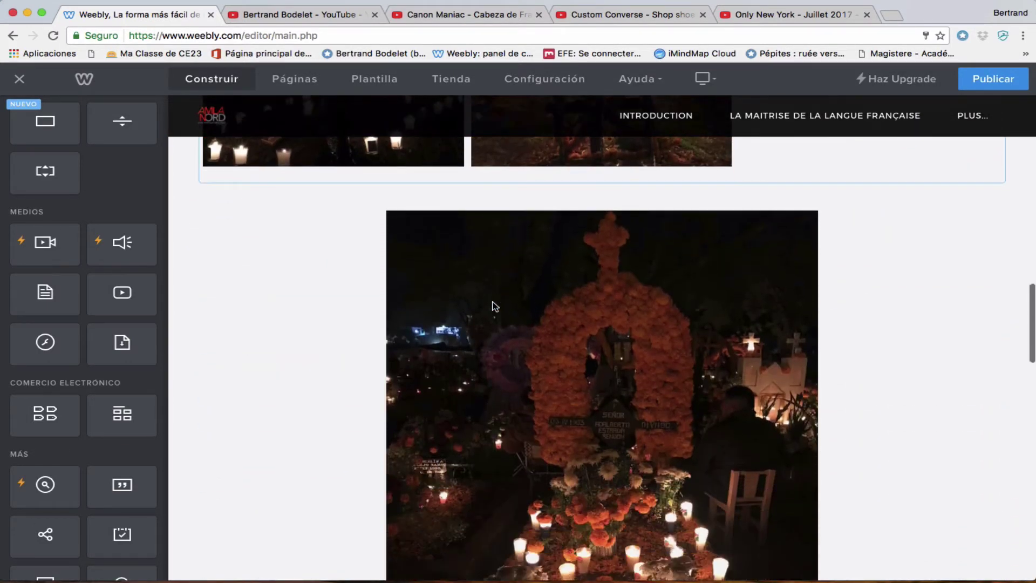
pyautogui.scroll(-14, 493, 306)
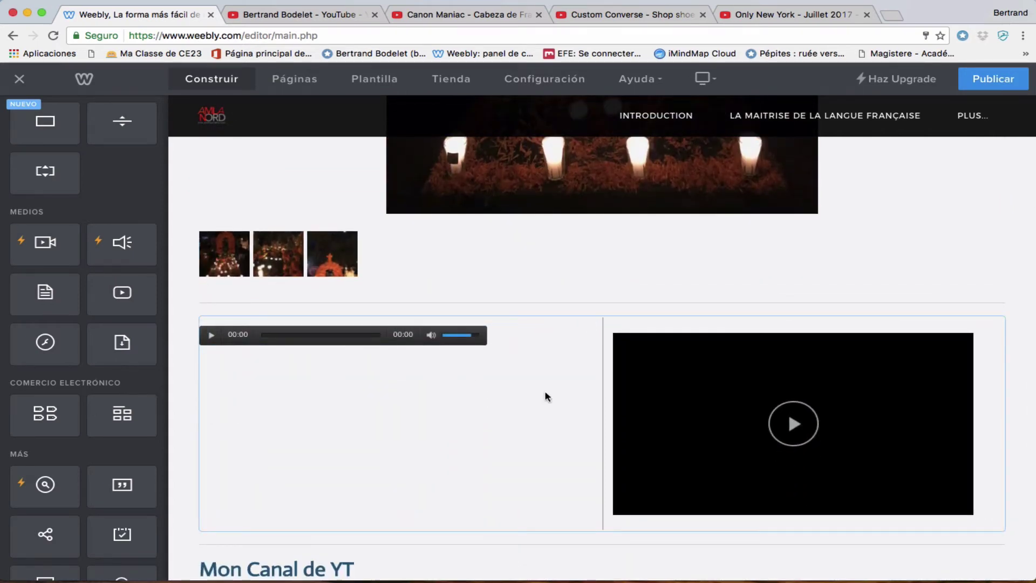
pyautogui.scroll(-6, 777, 419)
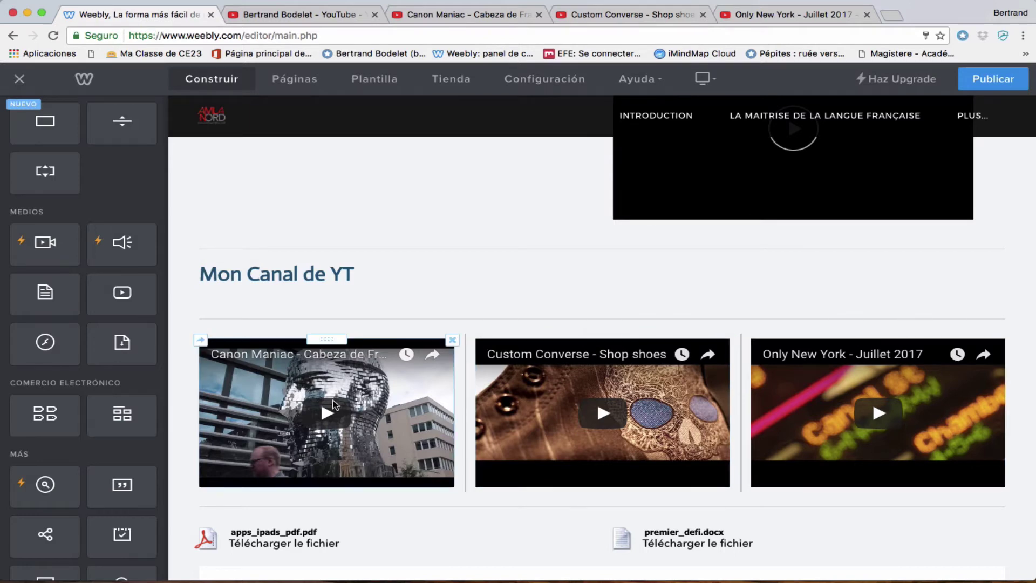
pyautogui.scroll(-3, 334, 404)
pyautogui.scroll(-3, 335, 405)
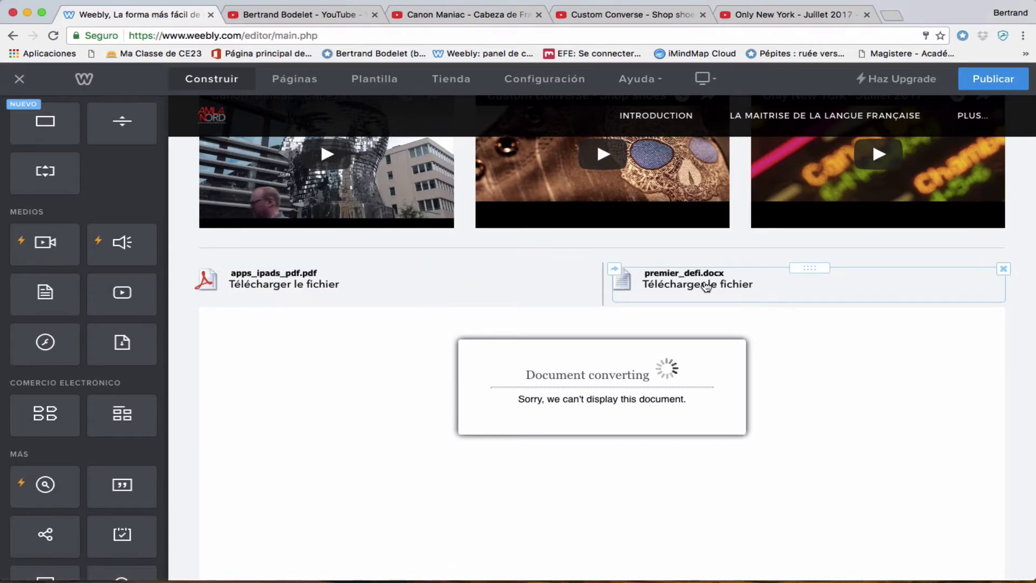
pyautogui.scroll(-3, 706, 286)
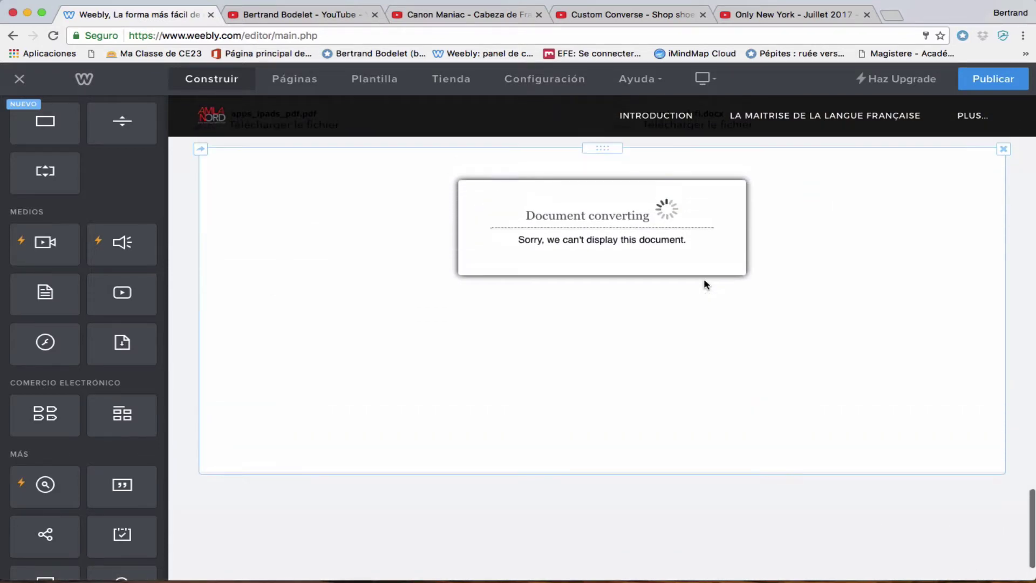
pyautogui.scroll(1, 704, 280)
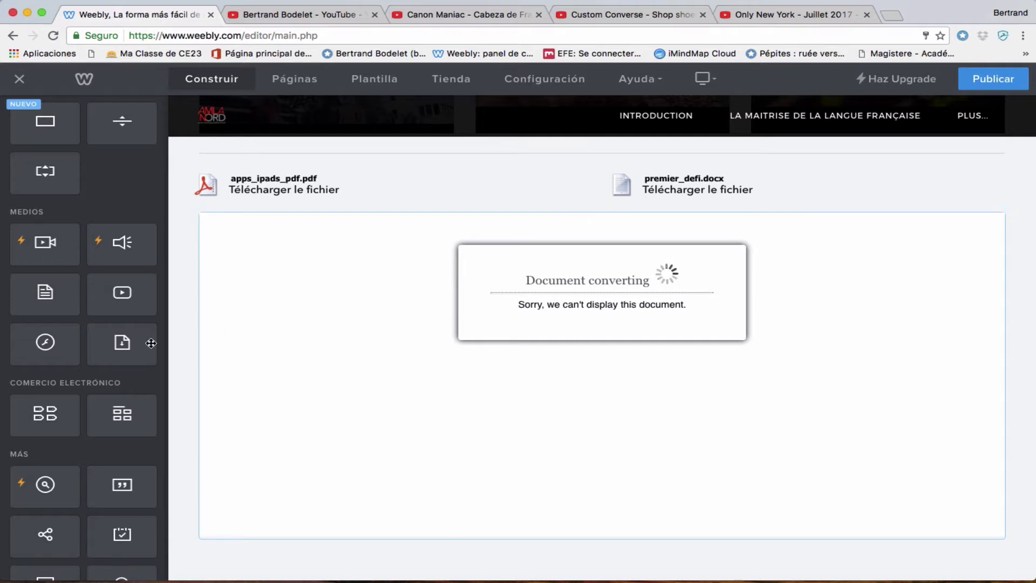
# Step: Add a button element between the apps_ipads_pdf.pdf and premier_defi.docx downloads
pyautogui.scroll(-5, 110, 365)
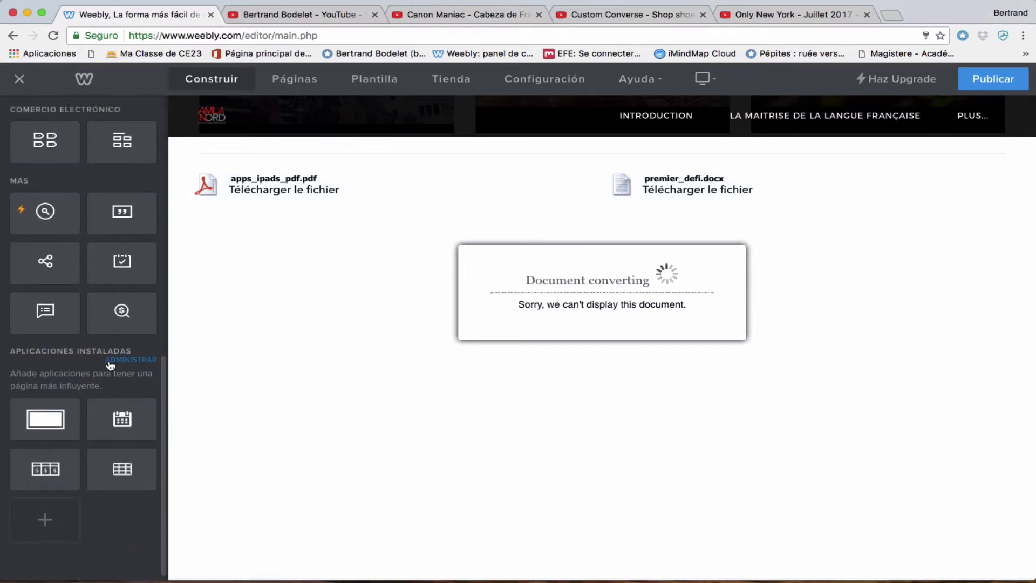
pyautogui.scroll(8, 118, 346)
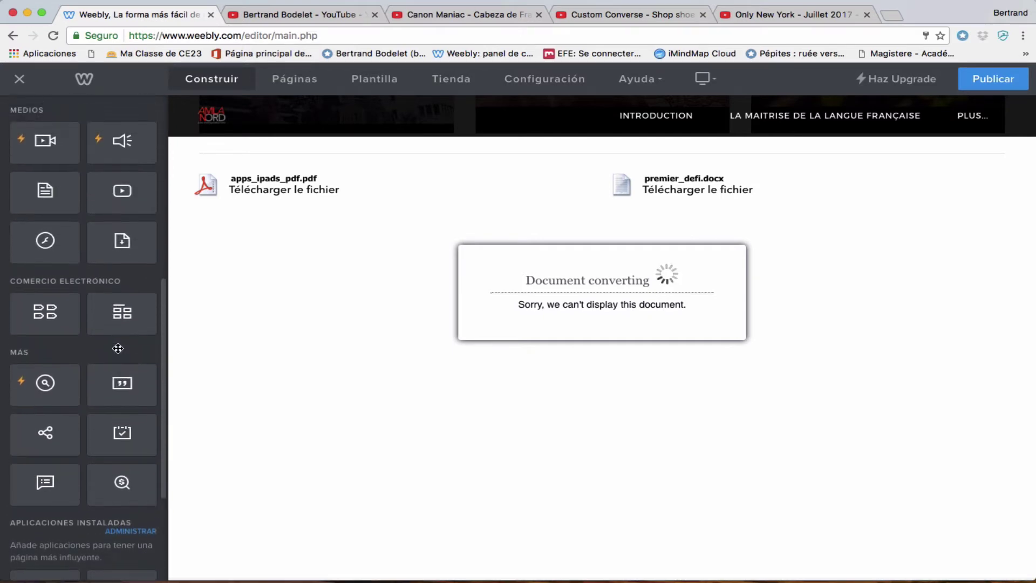
pyautogui.scroll(3, 118, 348)
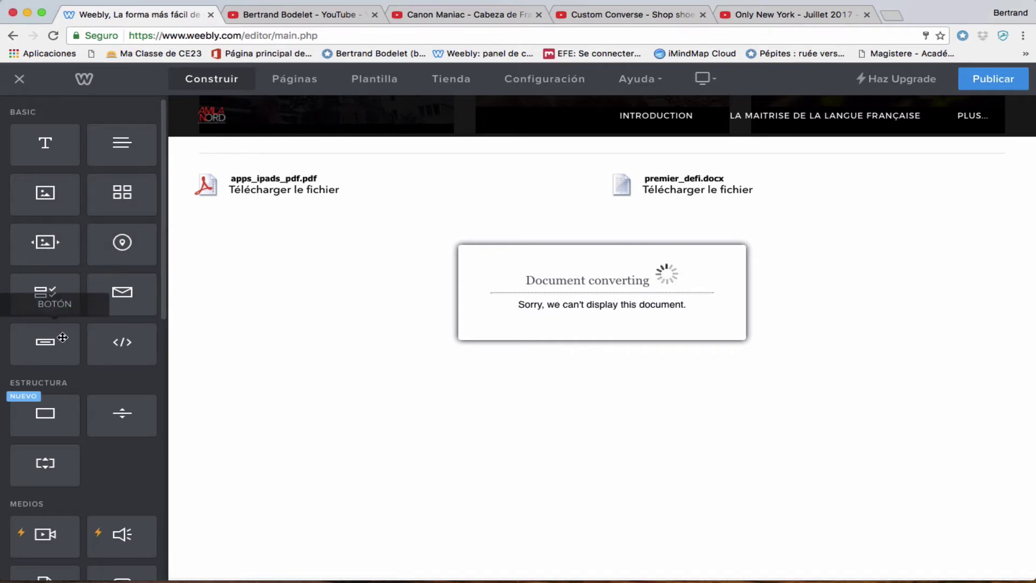
pyautogui.moveTo(45, 341); pyautogui.dragTo(177, 305)
pyautogui.moveTo(467, 195); pyautogui.dragTo(568, 183)
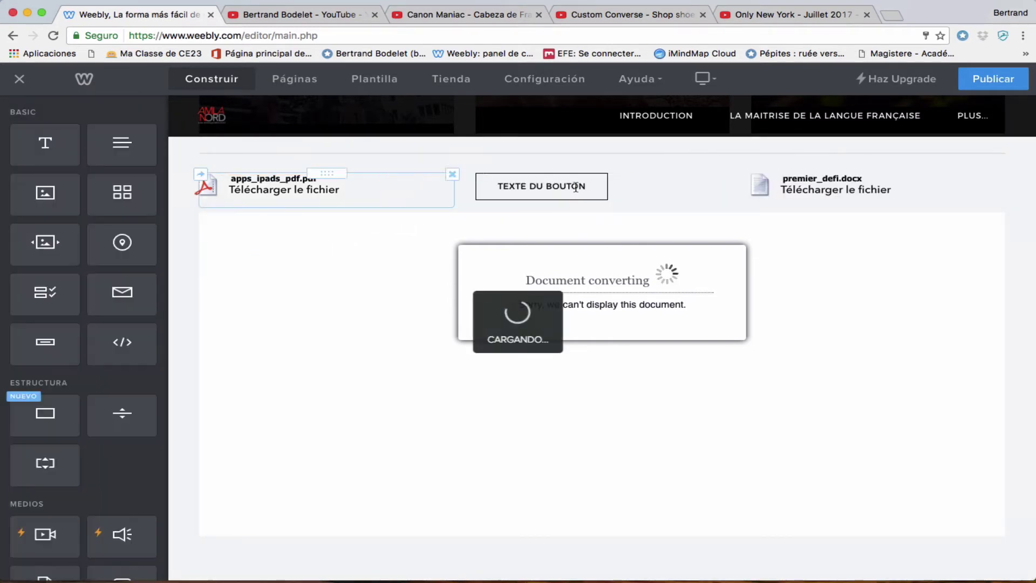
# Step: Try to label the new button CANAL YT and centre the button in its column
pyautogui.click(600, 188)
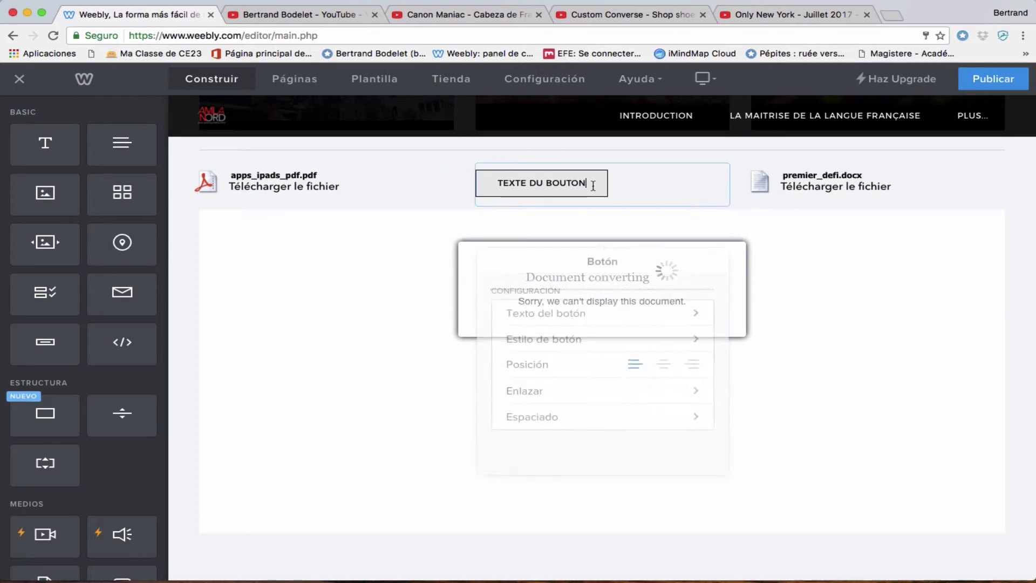
pyautogui.moveTo(595, 185); pyautogui.dragTo(487, 185)
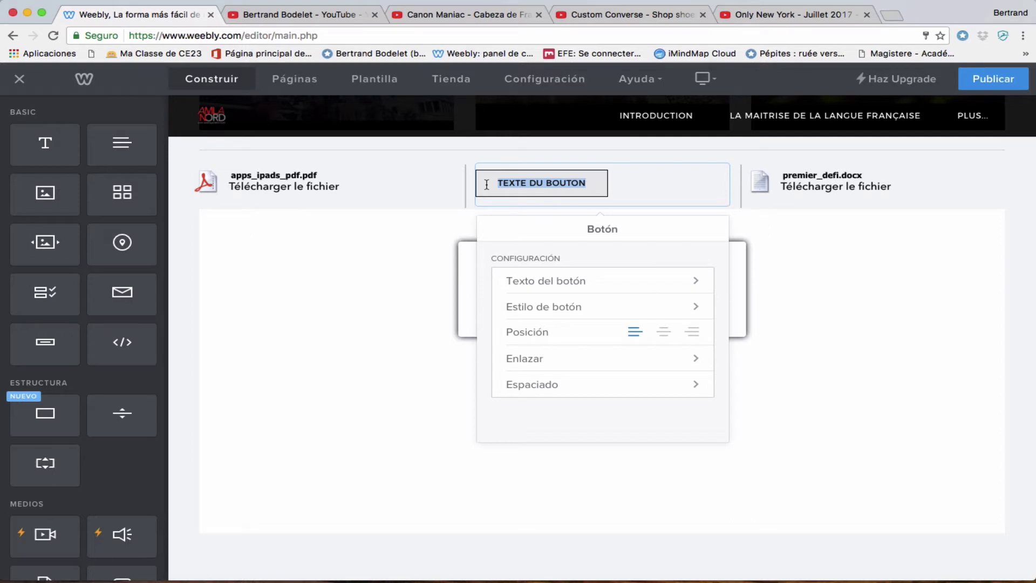
pyautogui.write('CANAL YT')
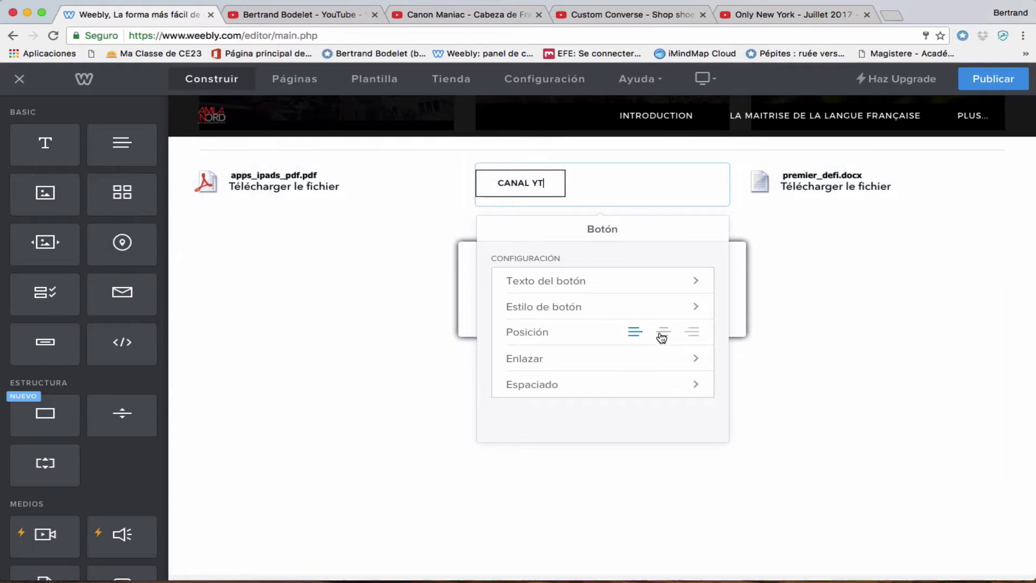
pyautogui.click(662, 335)
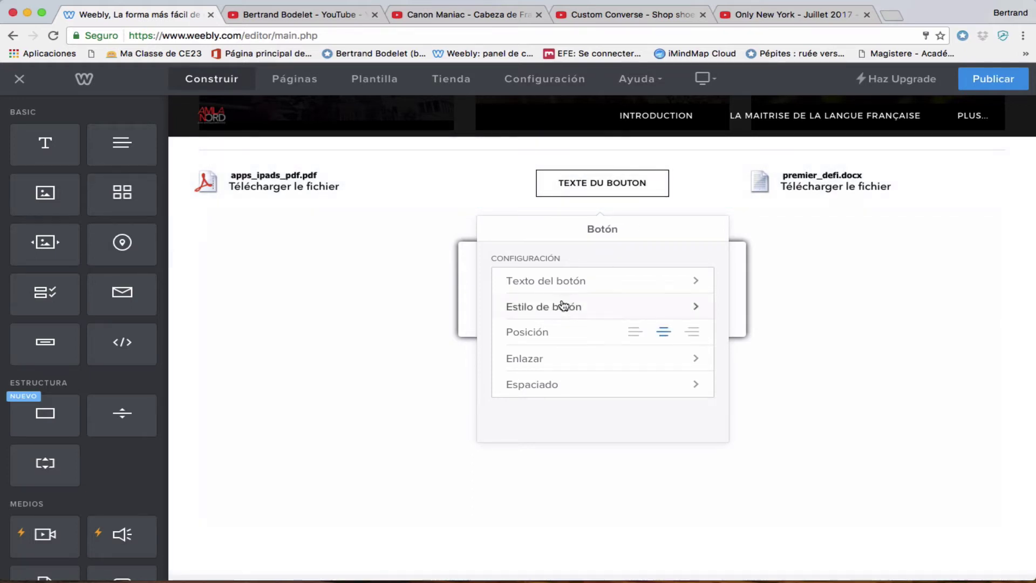
# Step: Link the button to a website URL, using the address copied from the YouTube channel's videos page
pyautogui.click(569, 361)
pyautogui.click(580, 258)
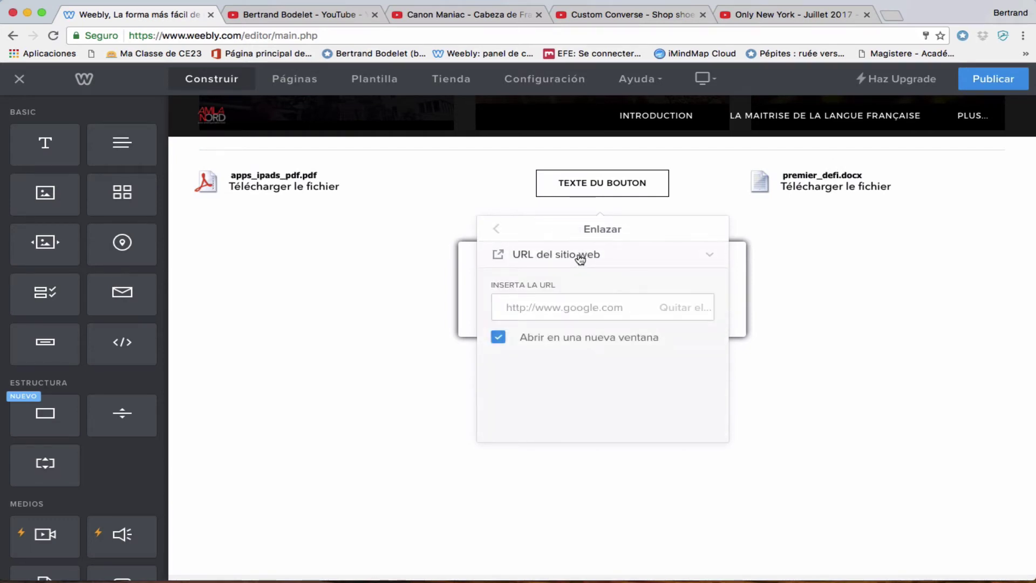
pyautogui.click(319, 14)
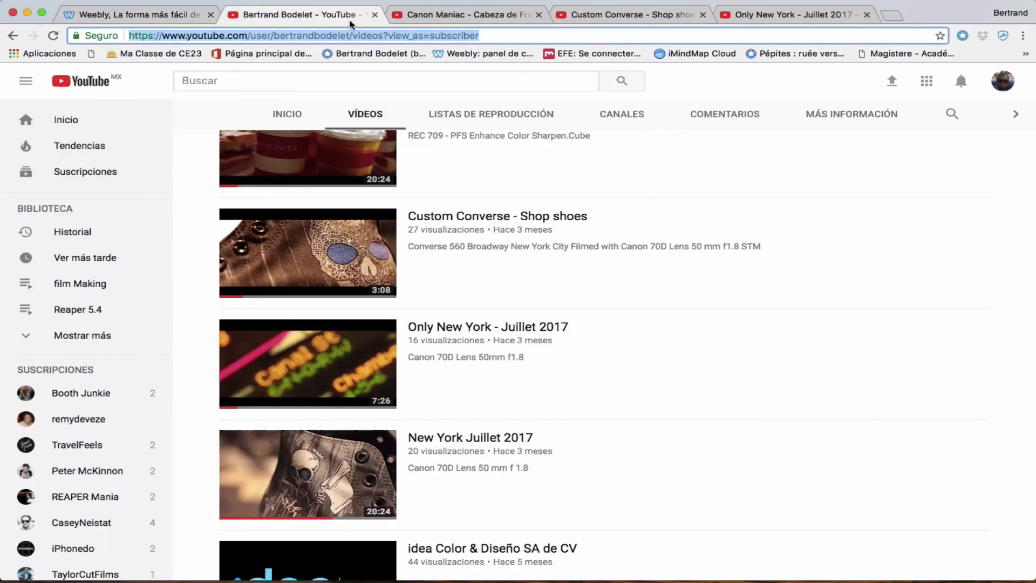
pyautogui.rightClick(400, 37)
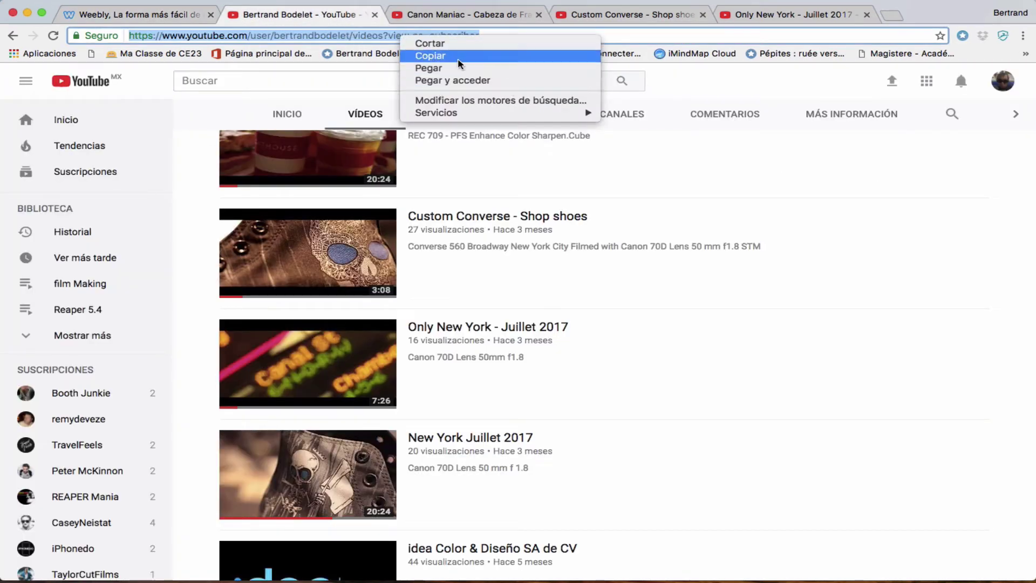
pyautogui.click(430, 55)
pyautogui.click(173, 14)
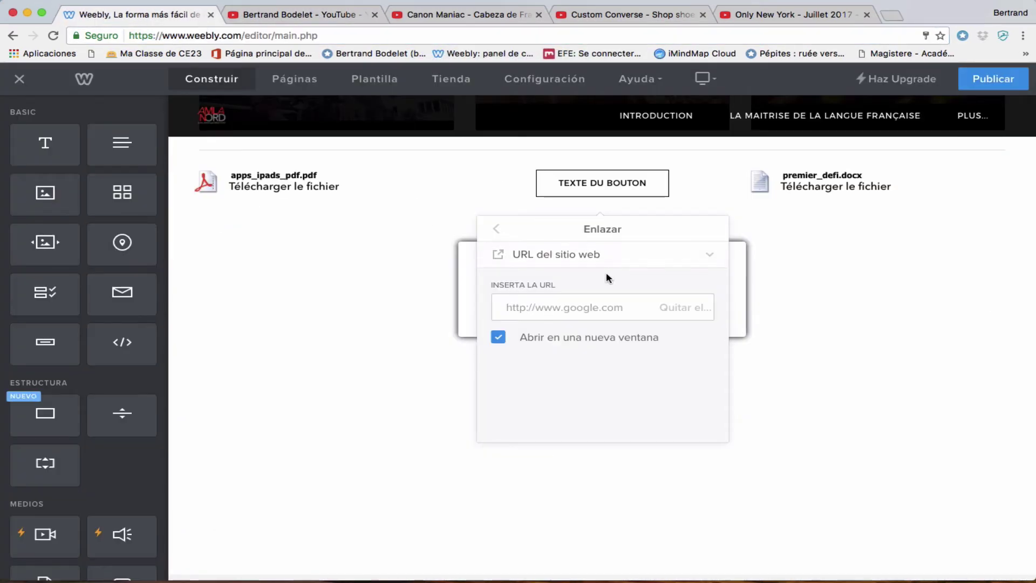
pyautogui.press('super+v')
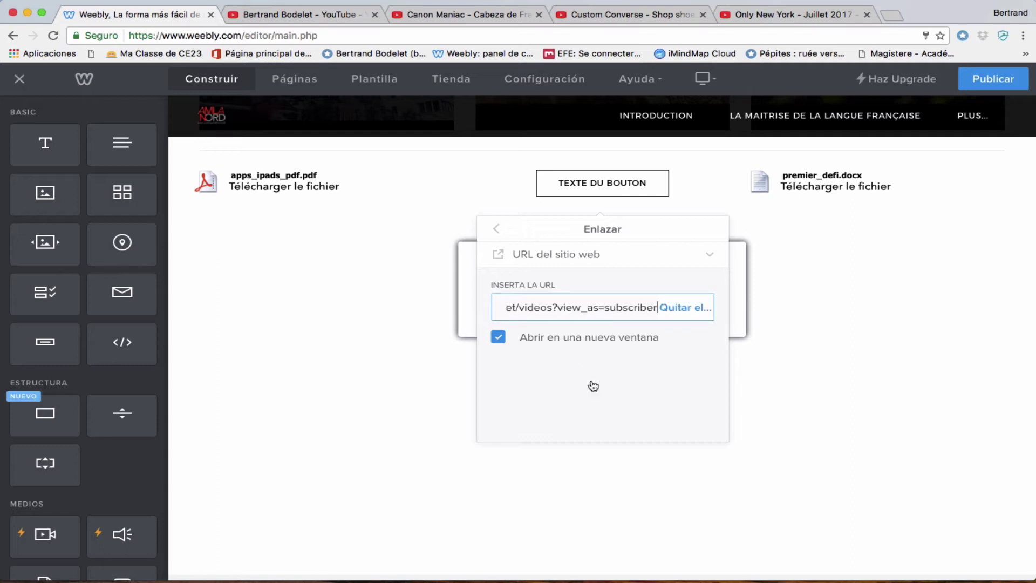
pyautogui.click(821, 272)
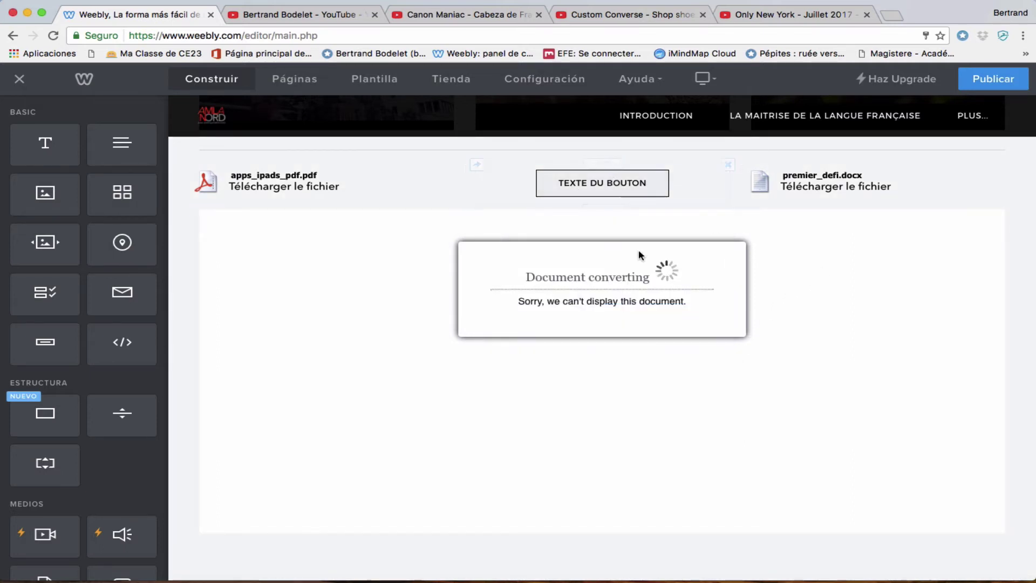
# Step: Look over the page once more and publish the updated site
pyautogui.scroll(2, 791, 293)
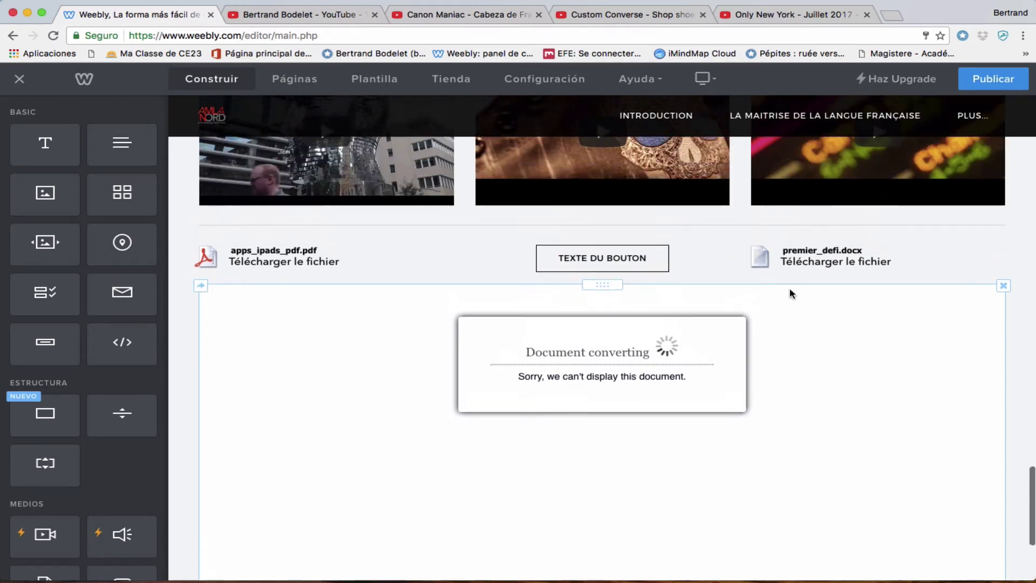
pyautogui.scroll(-5, 792, 294)
pyautogui.scroll(3, 791, 293)
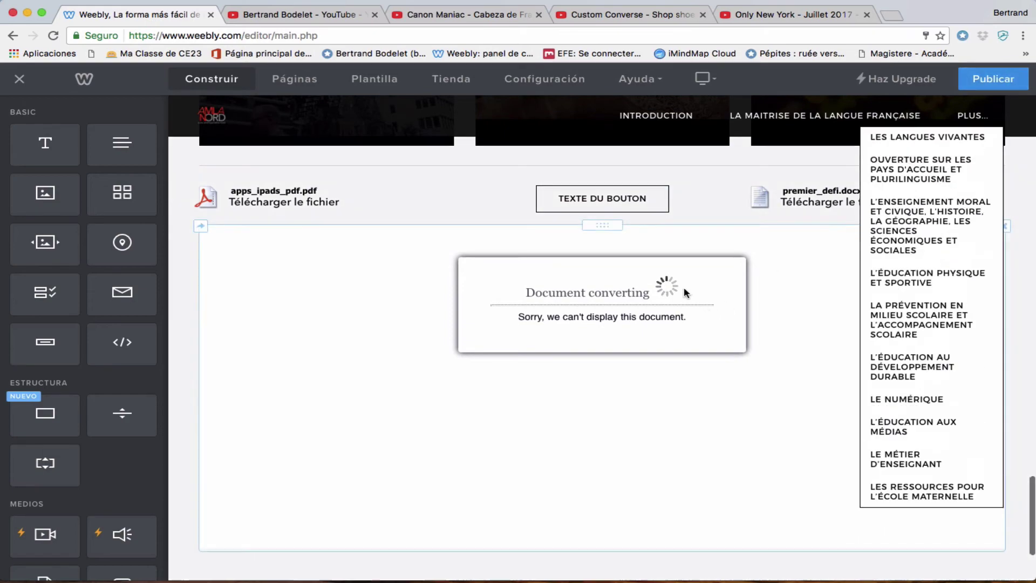
pyautogui.scroll(4, 412, 200)
pyautogui.scroll(15, 423, 274)
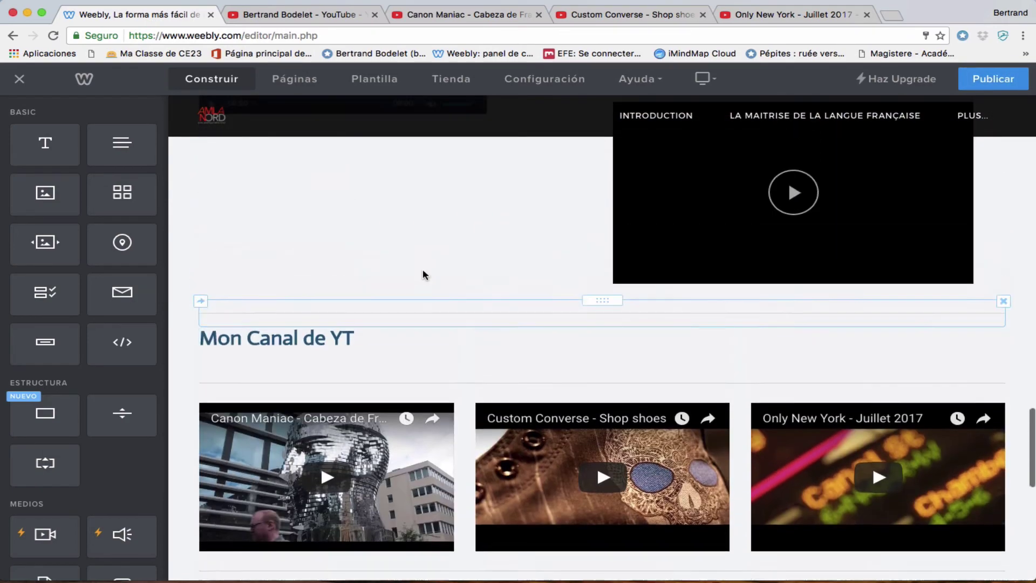
pyautogui.scroll(15, 425, 275)
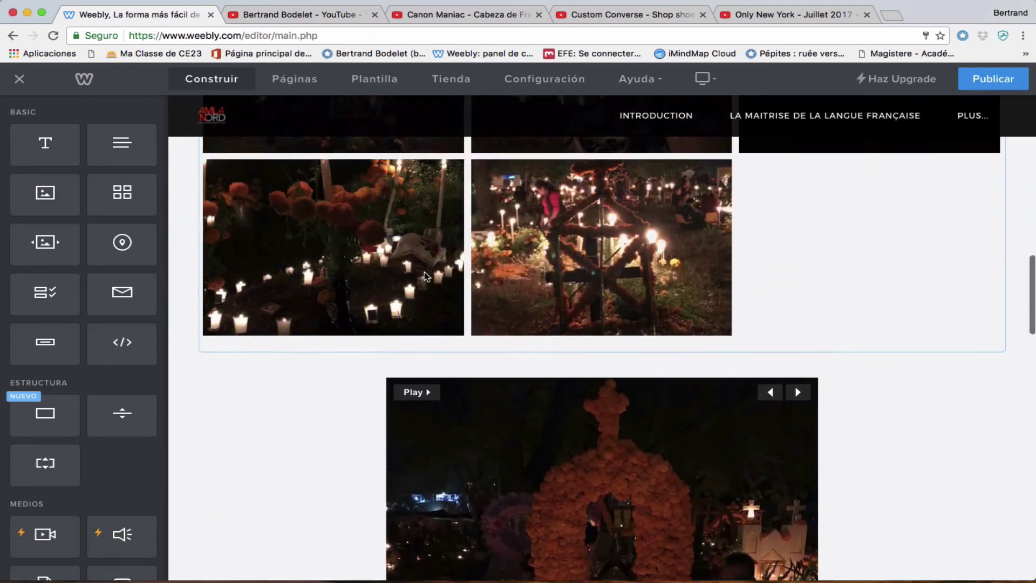
pyautogui.scroll(3, 425, 273)
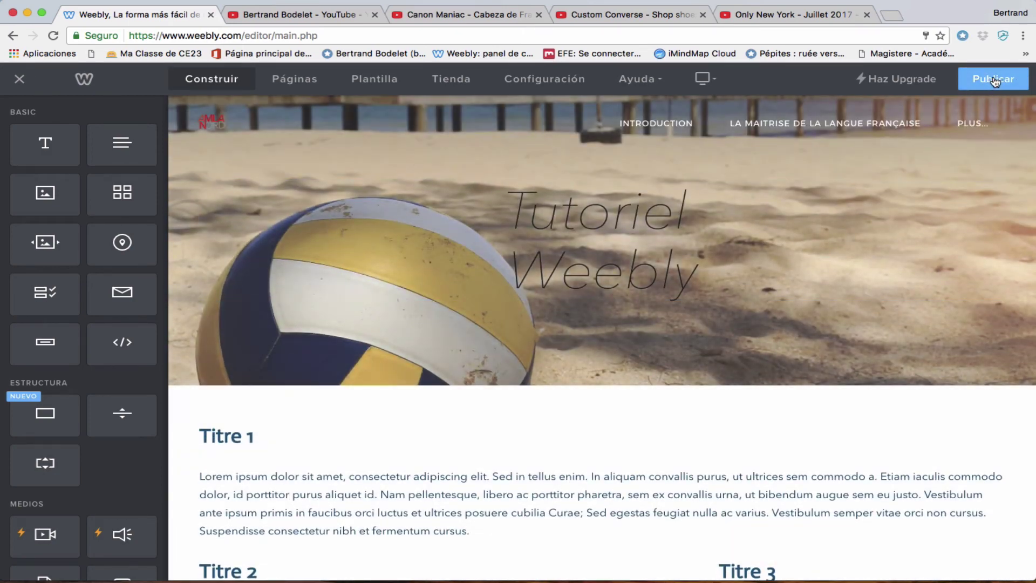
pyautogui.click(995, 81)
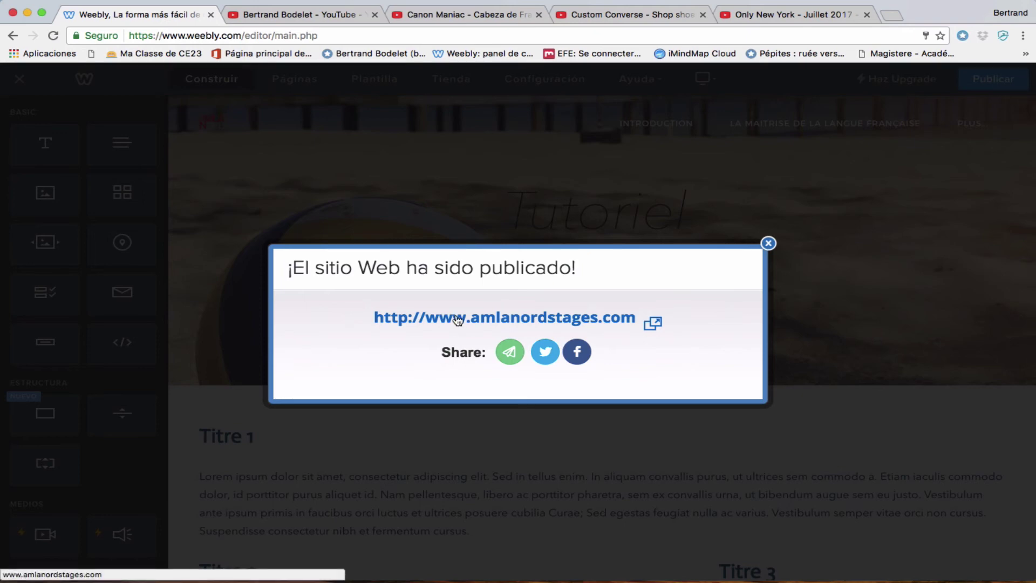
pyautogui.click(506, 322)
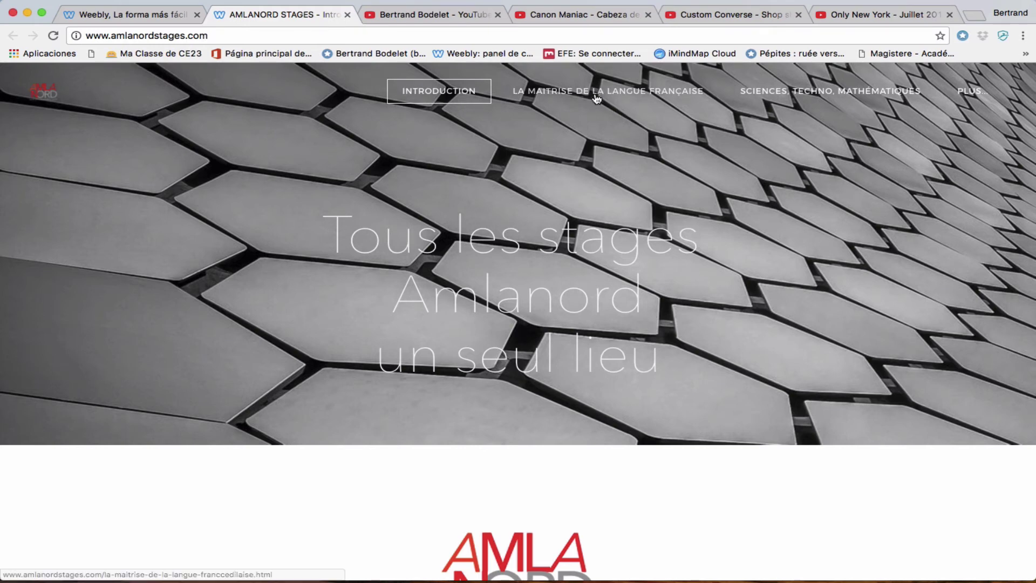
pyautogui.moveTo(983, 95)
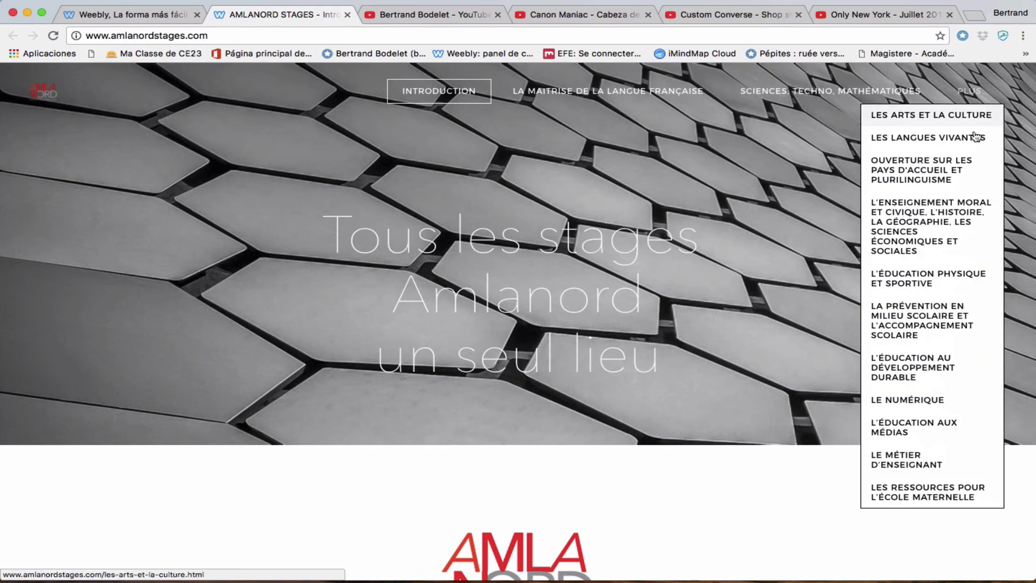
pyautogui.moveTo(910, 404)
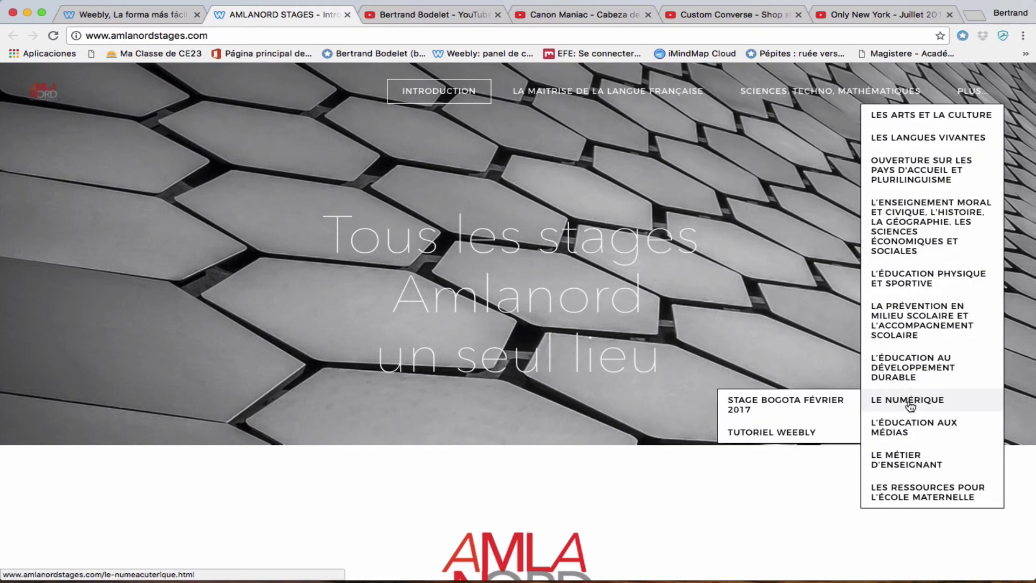
pyautogui.click(793, 433)
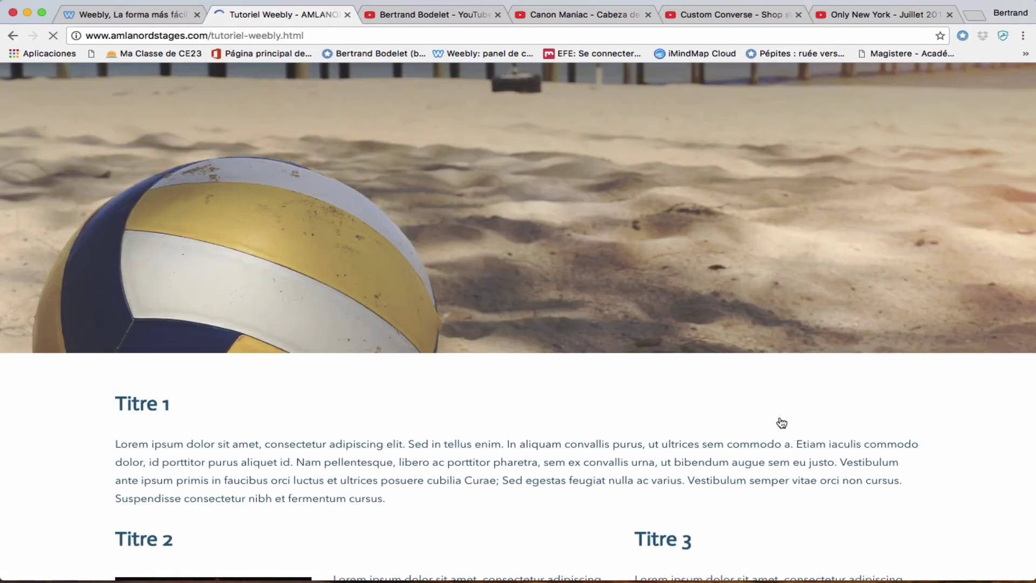
# Step: Look over the page's text sections, then enlarge the middle photo in the gallery's upper row and close it again
pyautogui.scroll(-5, 774, 411)
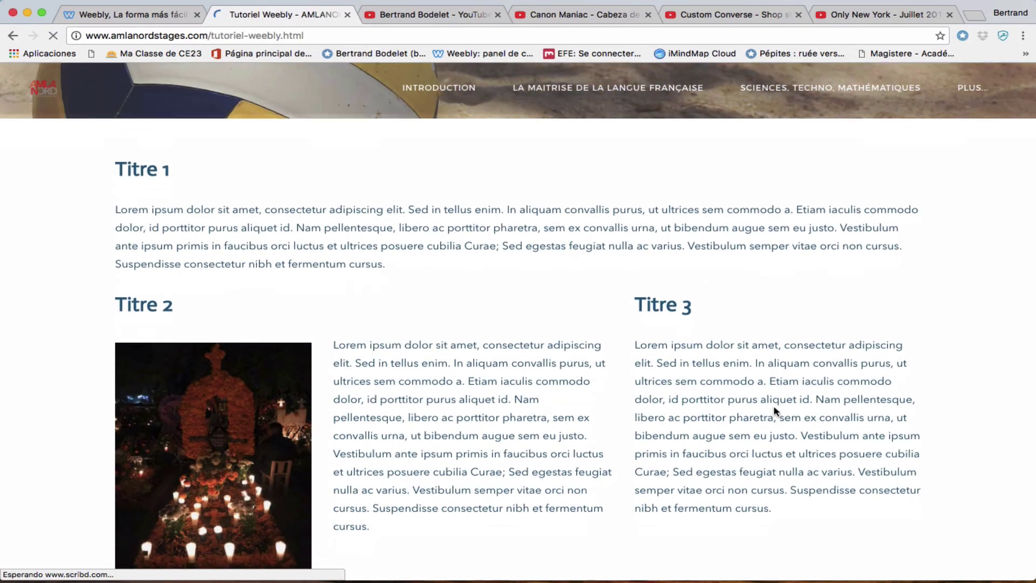
pyautogui.scroll(-12, 774, 411)
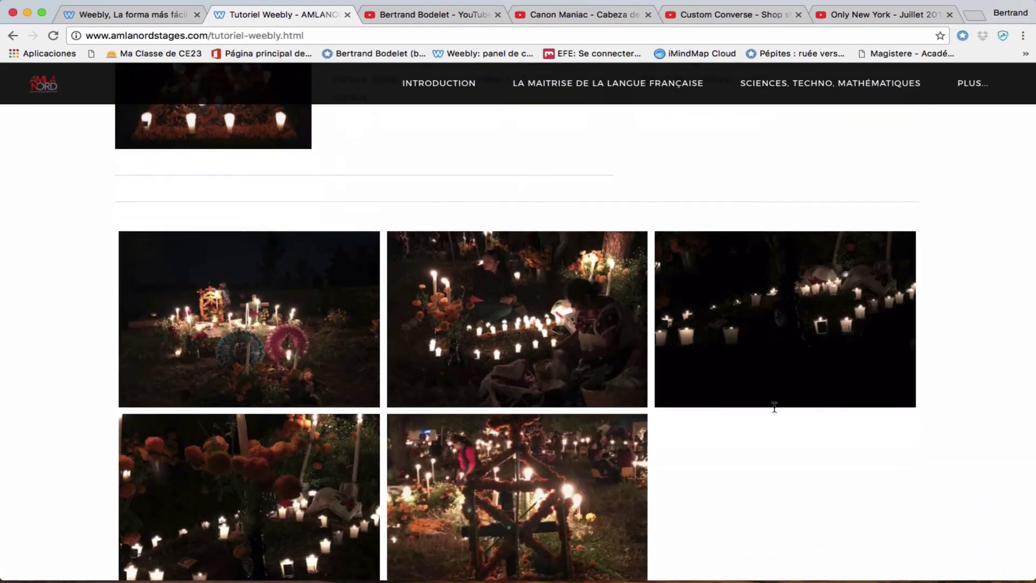
pyautogui.scroll(3, 750, 383)
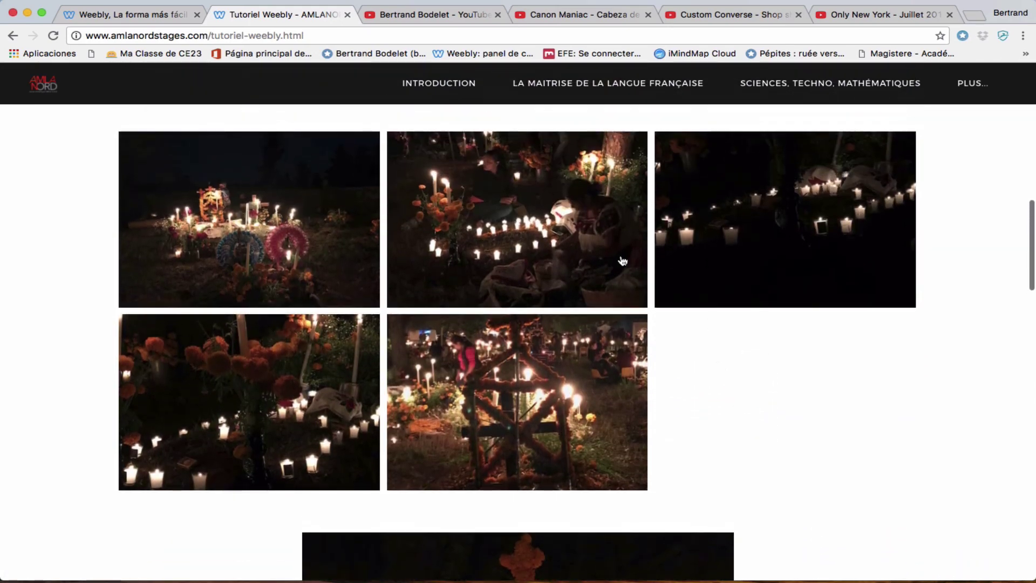
pyautogui.click(586, 246)
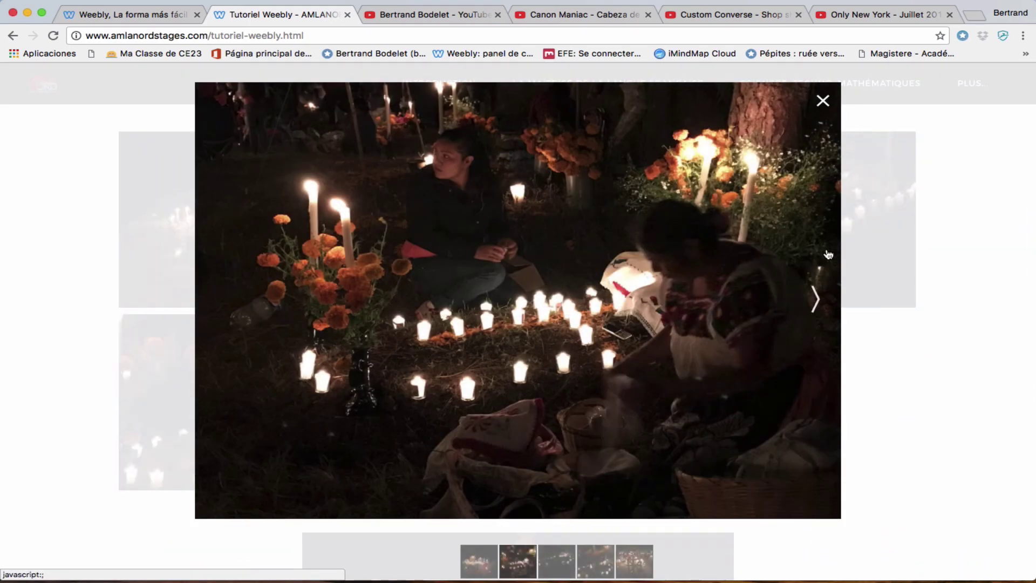
pyautogui.click(910, 325)
# Step: Check the slideshow below the gallery by advancing it two images
pyautogui.scroll(-10, 910, 325)
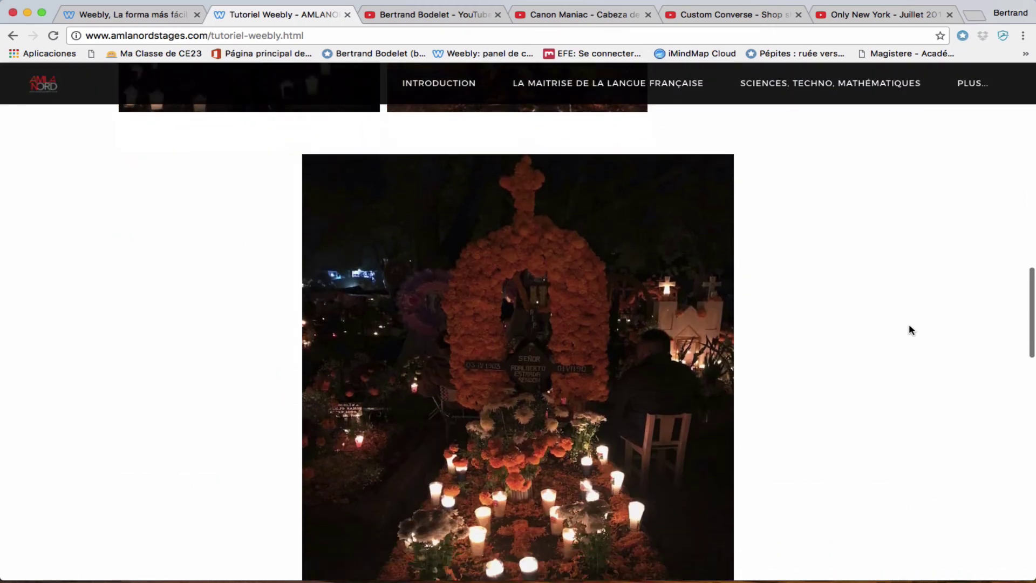
pyautogui.scroll(-1, 909, 326)
pyautogui.scroll(5, 593, 361)
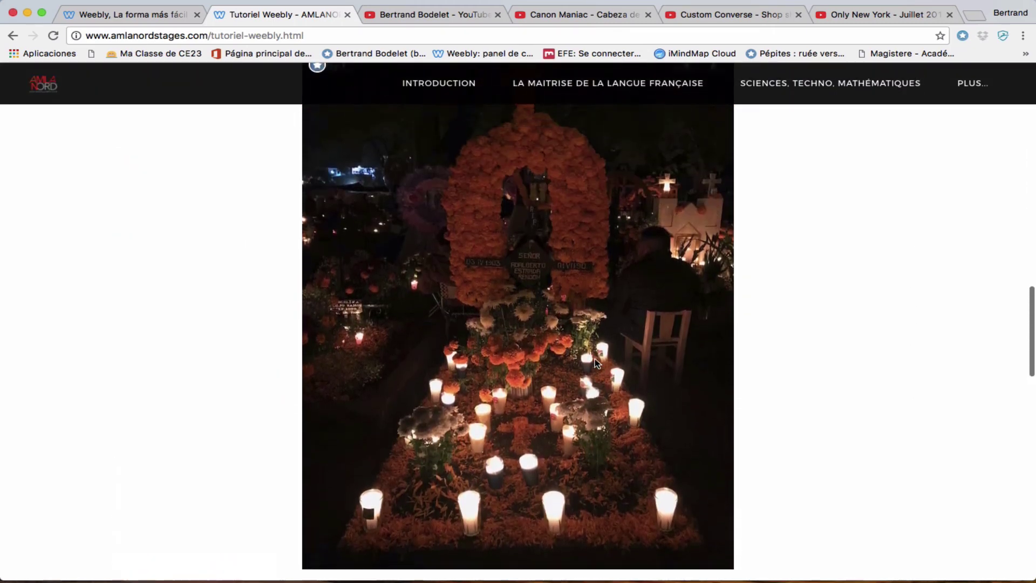
pyautogui.click(714, 175)
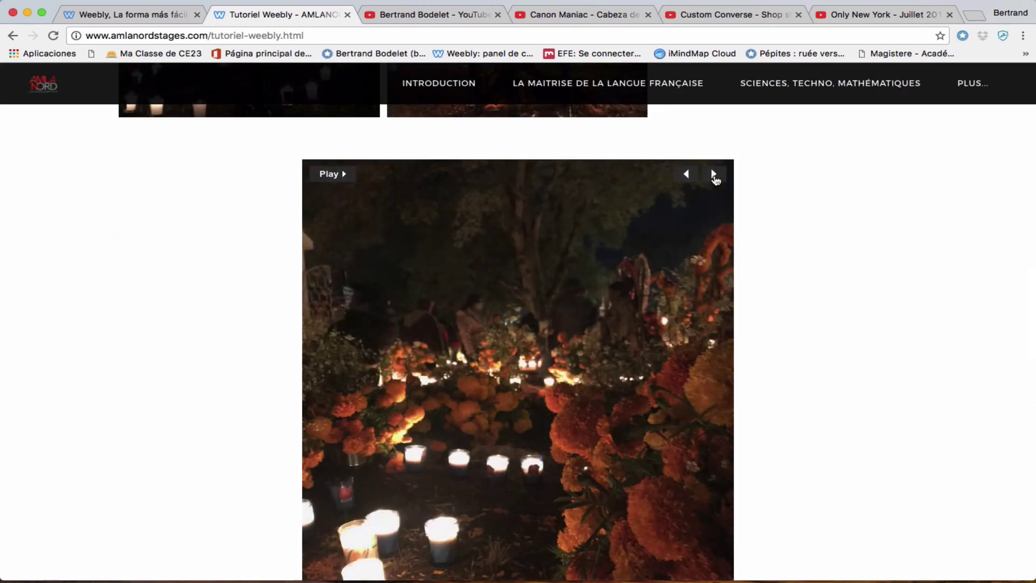
pyautogui.click(714, 175)
# Step: Test the embedded video beside the audio player by playing it briefly and pausing it
pyautogui.scroll(-7, 793, 264)
pyautogui.scroll(-4, 793, 264)
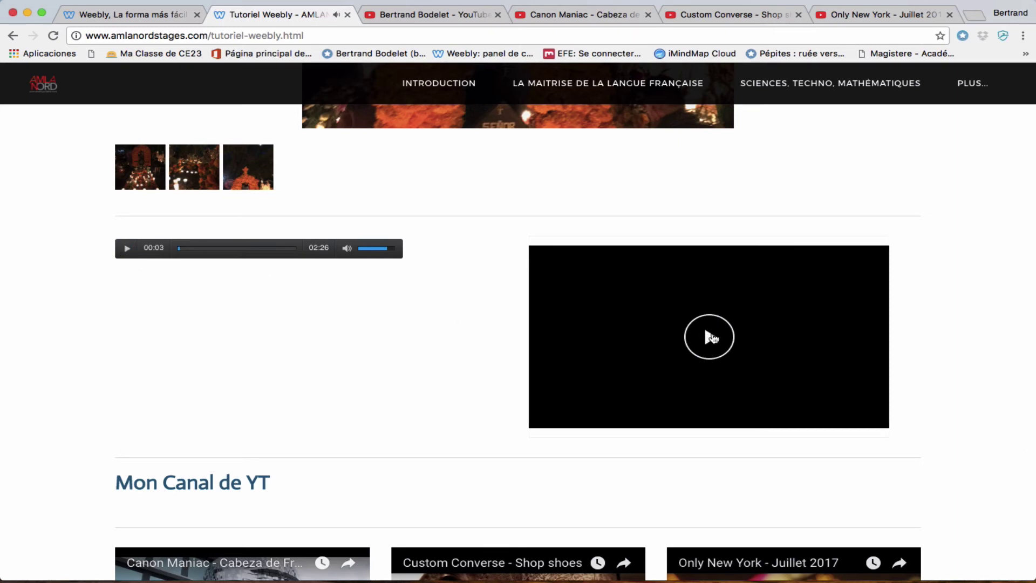
pyautogui.click(710, 337)
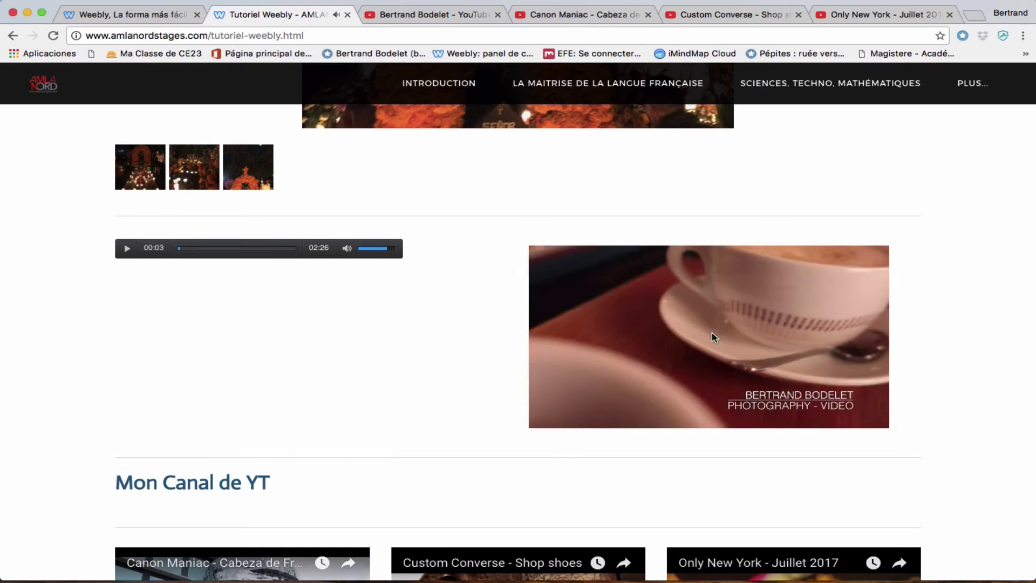
pyautogui.click(712, 333)
# Step: Examine the YouTube videos, the file downloads and the embedded Scribd document through to its second page
pyautogui.scroll(-5, 711, 333)
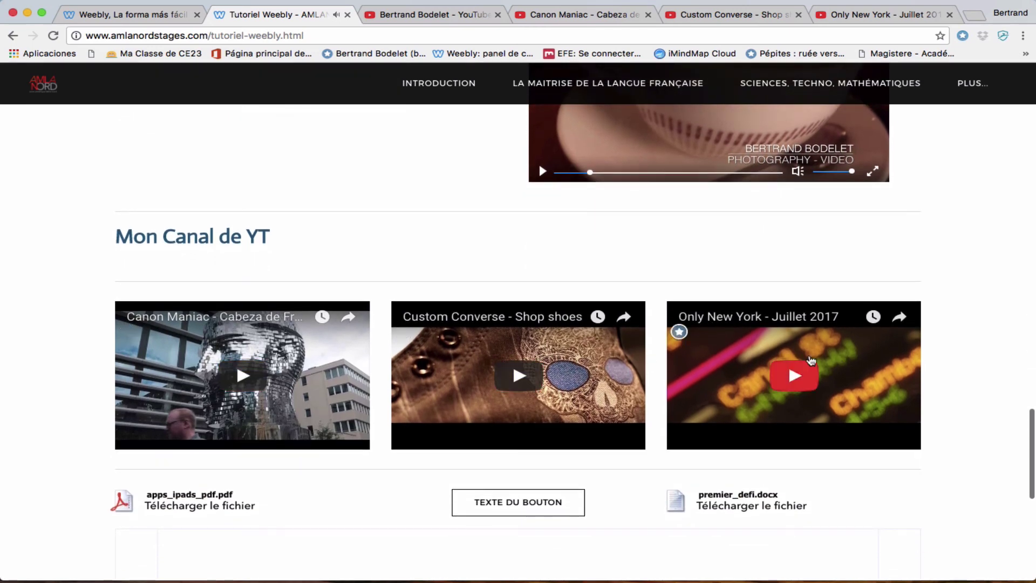
pyautogui.scroll(-3, 518, 367)
pyautogui.scroll(-3, 524, 363)
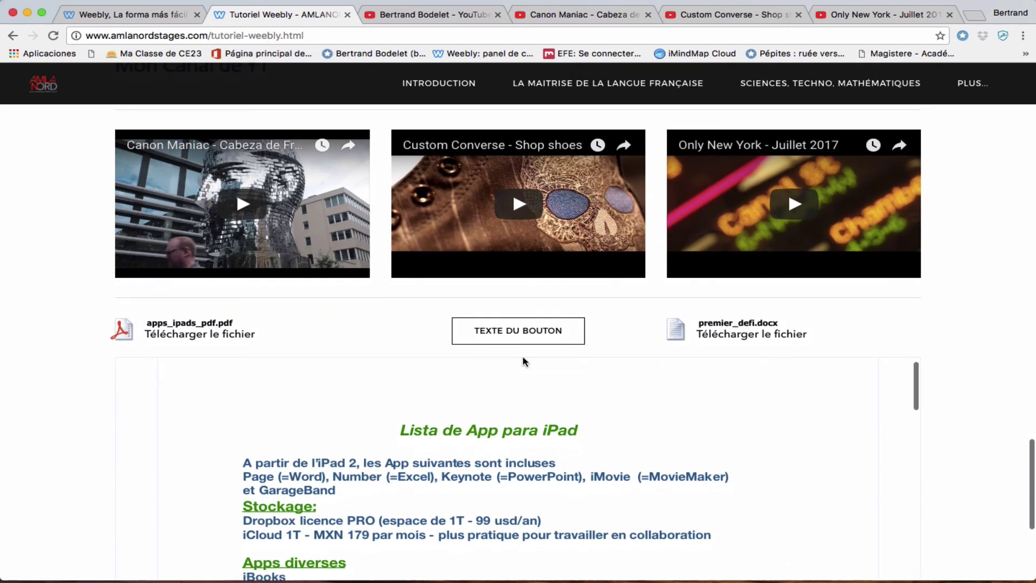
pyautogui.scroll(-1, 985, 372)
pyautogui.scroll(-2, 986, 366)
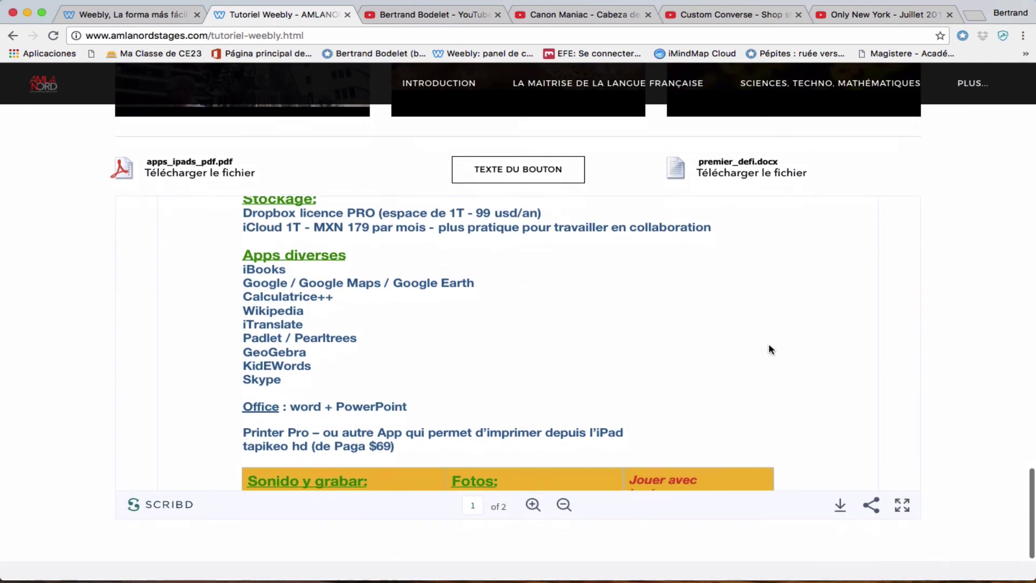
pyautogui.scroll(6, 680, 340)
pyautogui.scroll(-10, 680, 340)
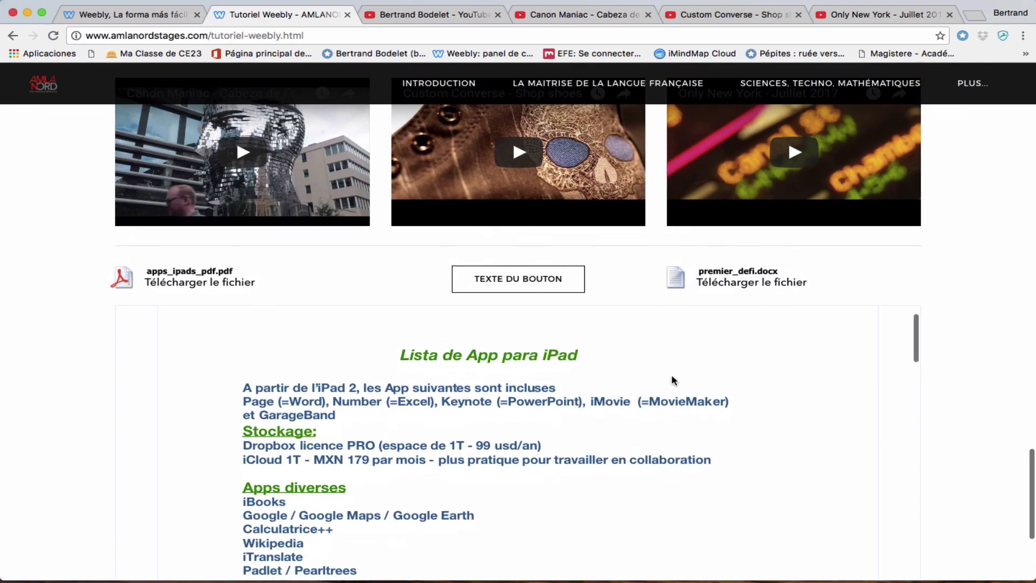
pyautogui.scroll(-10, 671, 390)
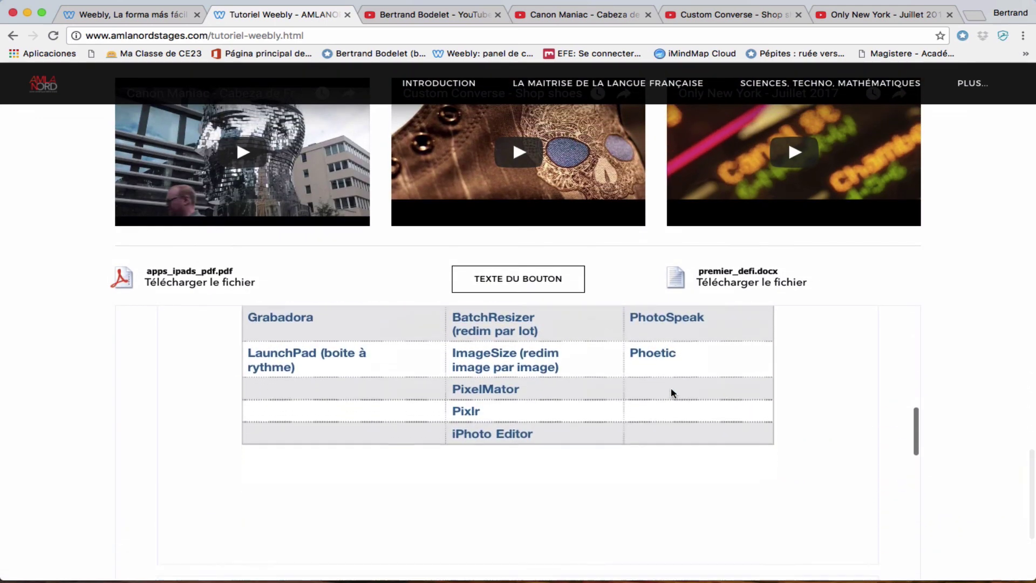
pyautogui.scroll(-4, 671, 393)
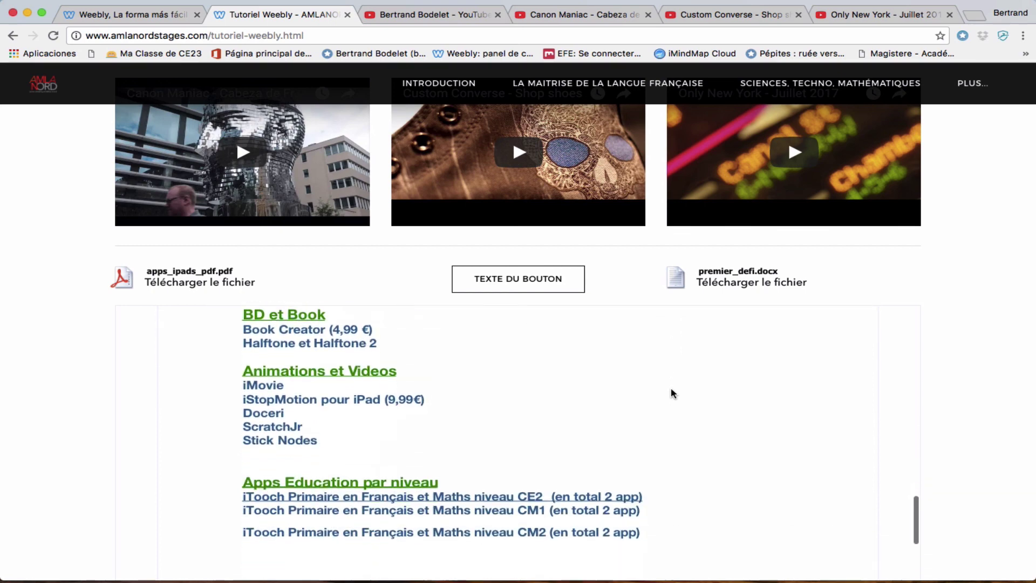
# Step: Test the link of the TEXTE DU BOUTON button between the two file downloads
pyautogui.scroll(7, 672, 392)
pyautogui.scroll(3, 594, 329)
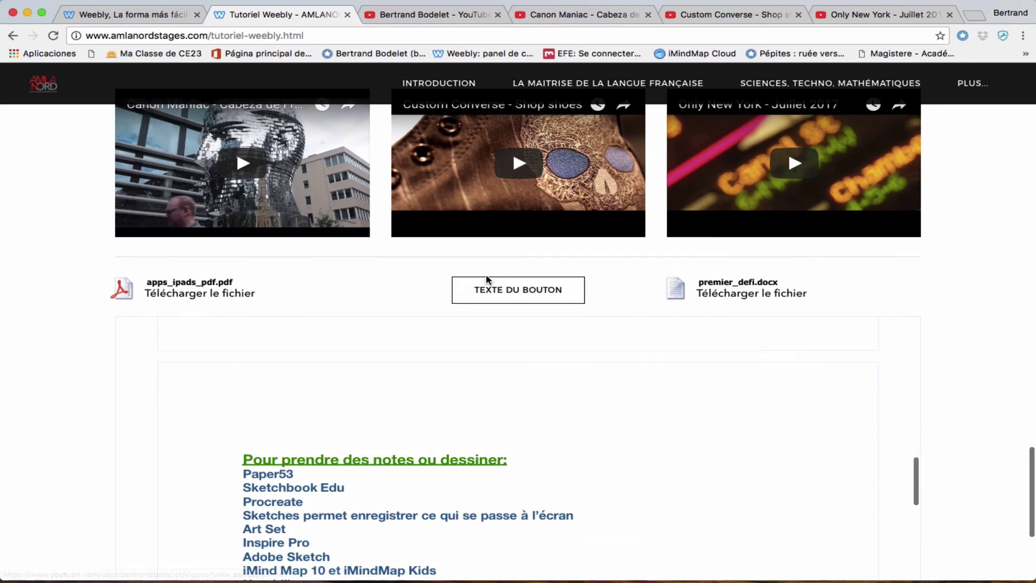
pyautogui.click(511, 294)
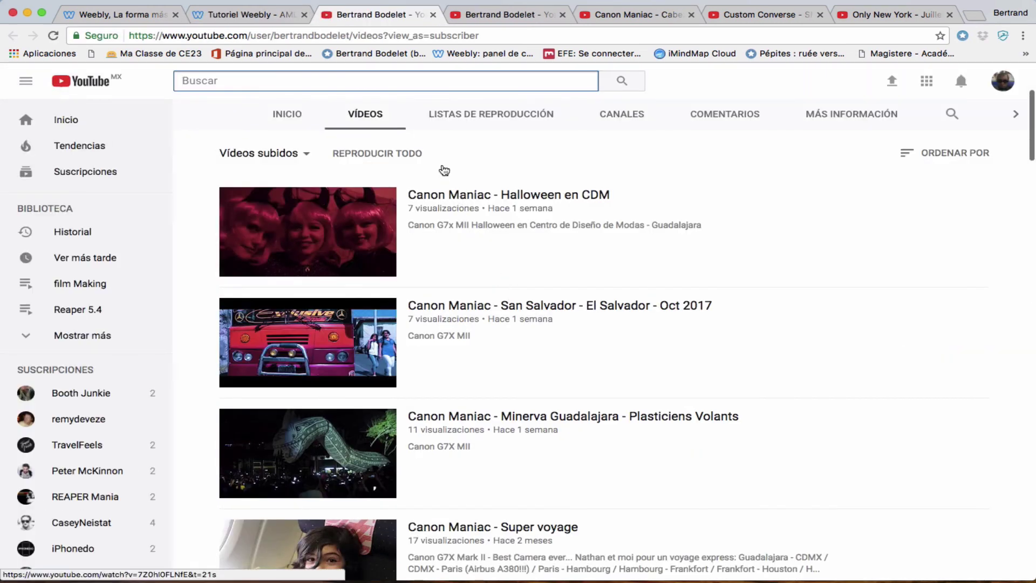
# Step: Switch back to the Weebly editor, publish the site once more and exit the editor
pyautogui.click(114, 15)
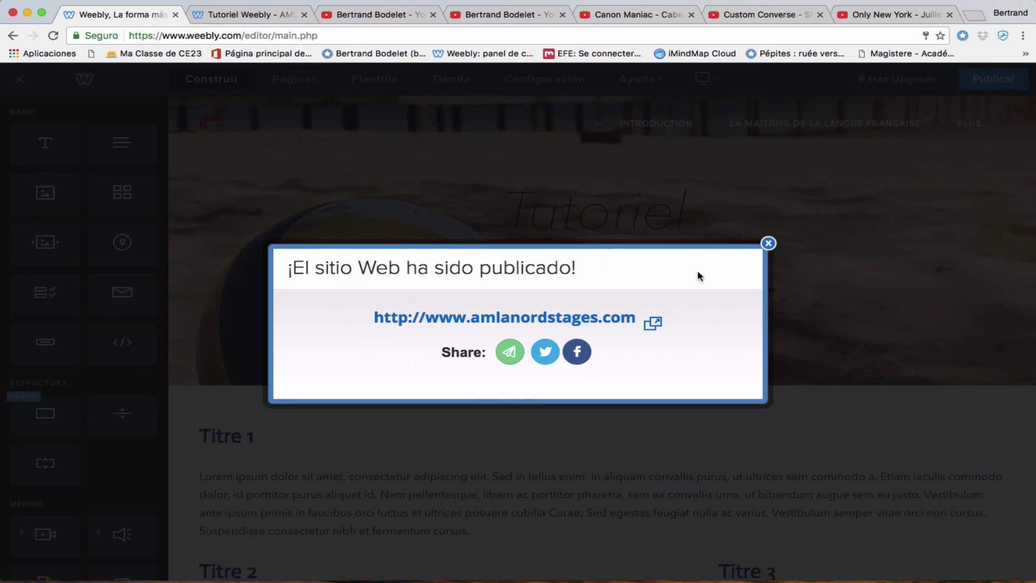
pyautogui.click(769, 244)
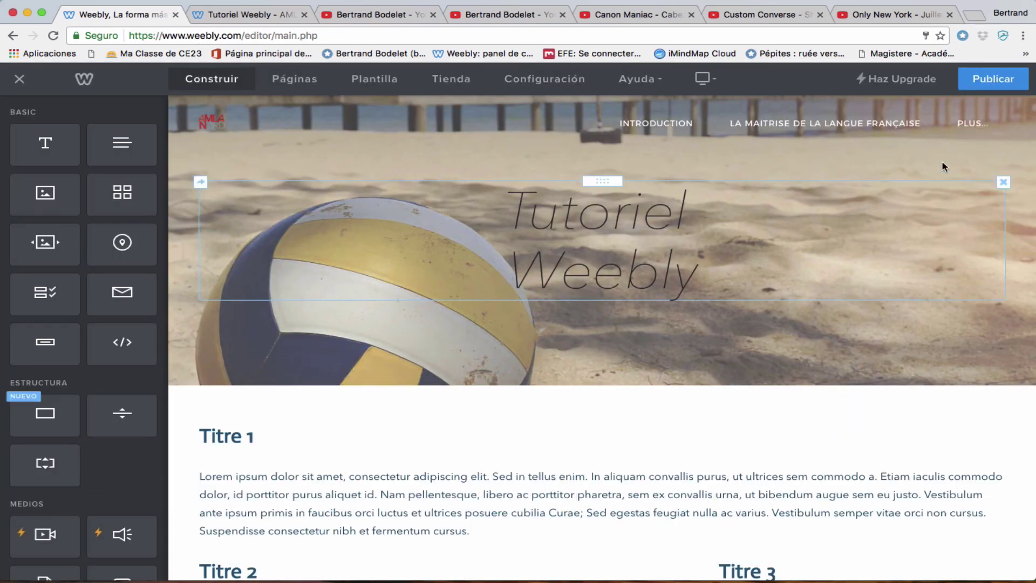
pyautogui.click(992, 82)
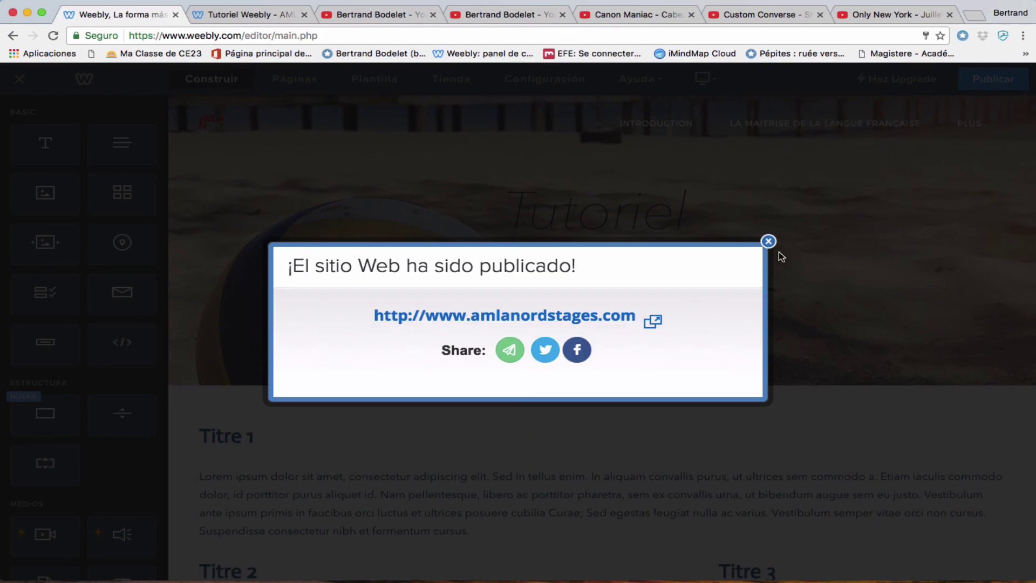
pyautogui.click(768, 242)
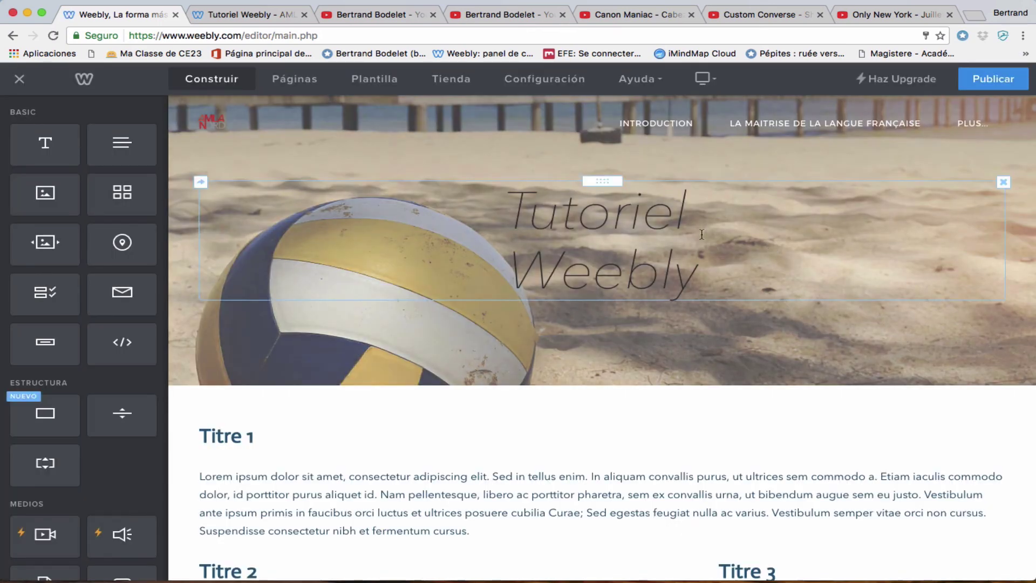
pyautogui.click(19, 82)
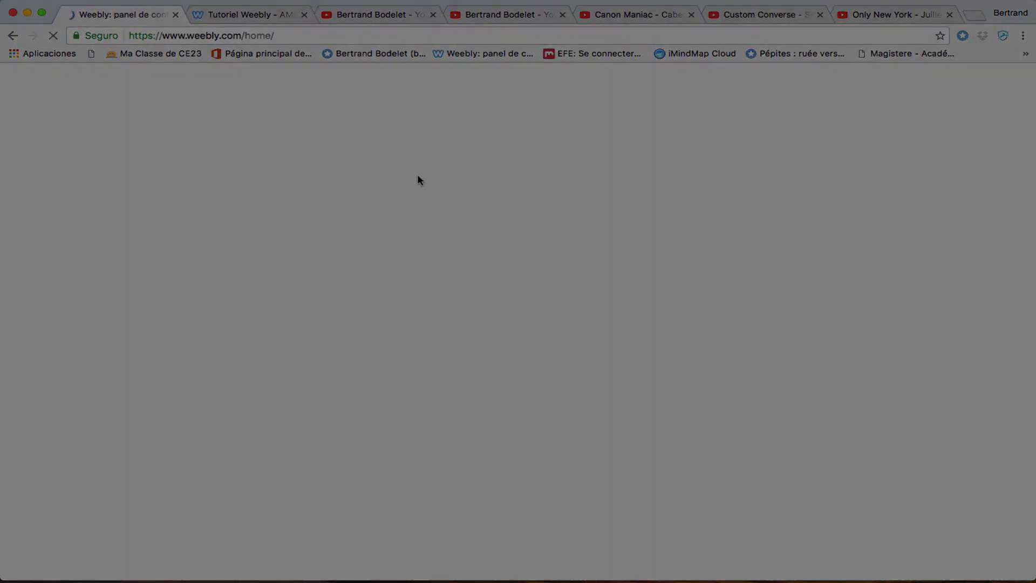